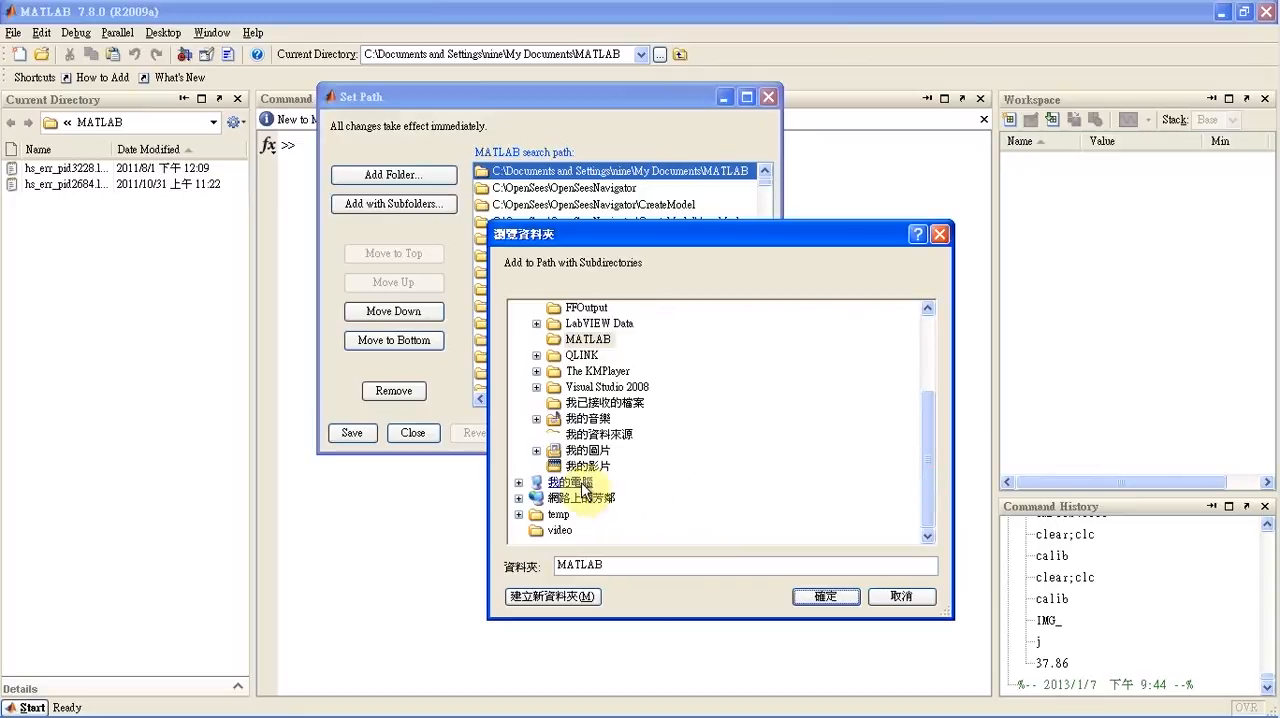
# Add the C:\ImProStereo folder with its subfolders to the MATLAB search path and close the path settings
pyautogui.doubleClick(572, 483)
pyautogui.doubleClick(591, 437)
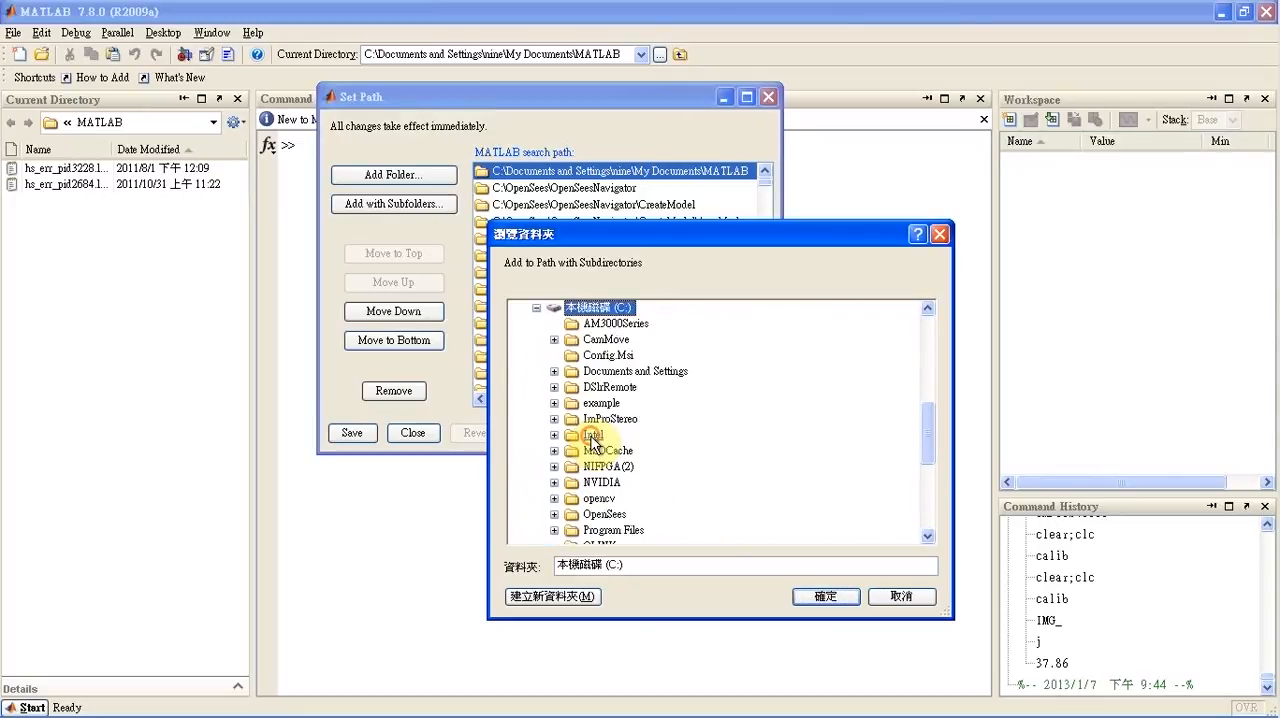
pyautogui.doubleClick(596, 421)
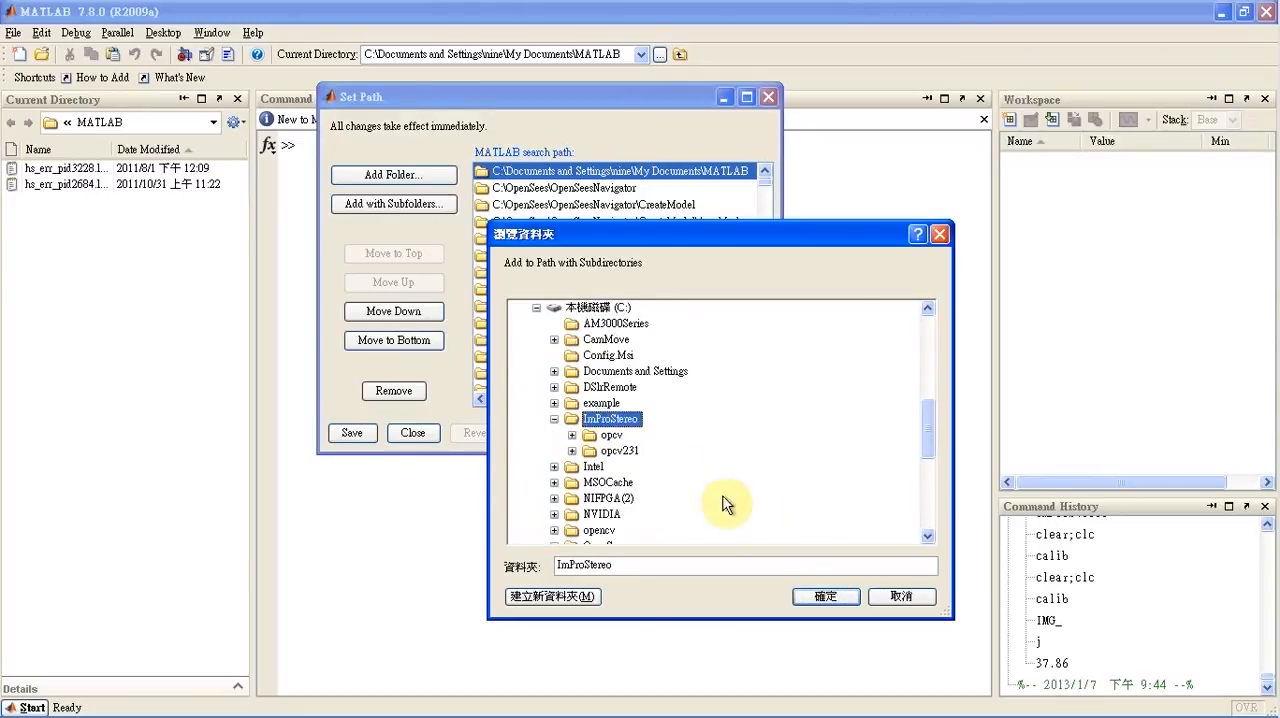
pyautogui.click(822, 596)
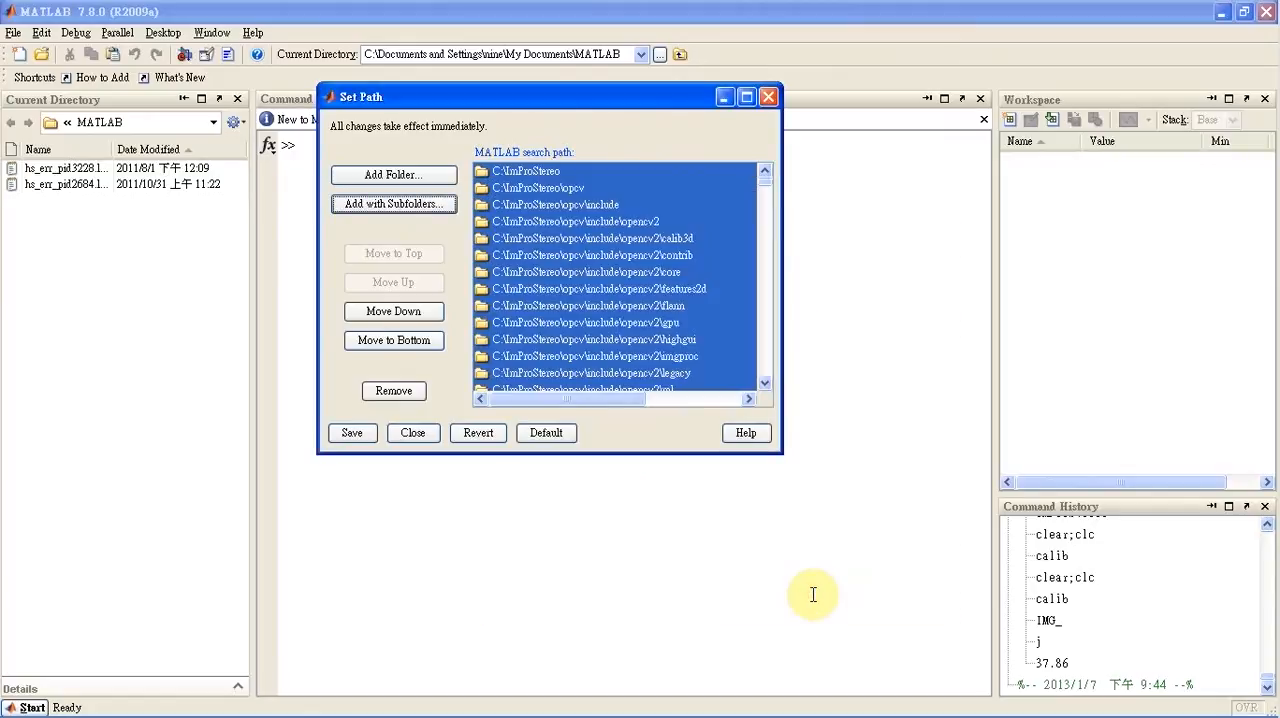
pyautogui.click(413, 433)
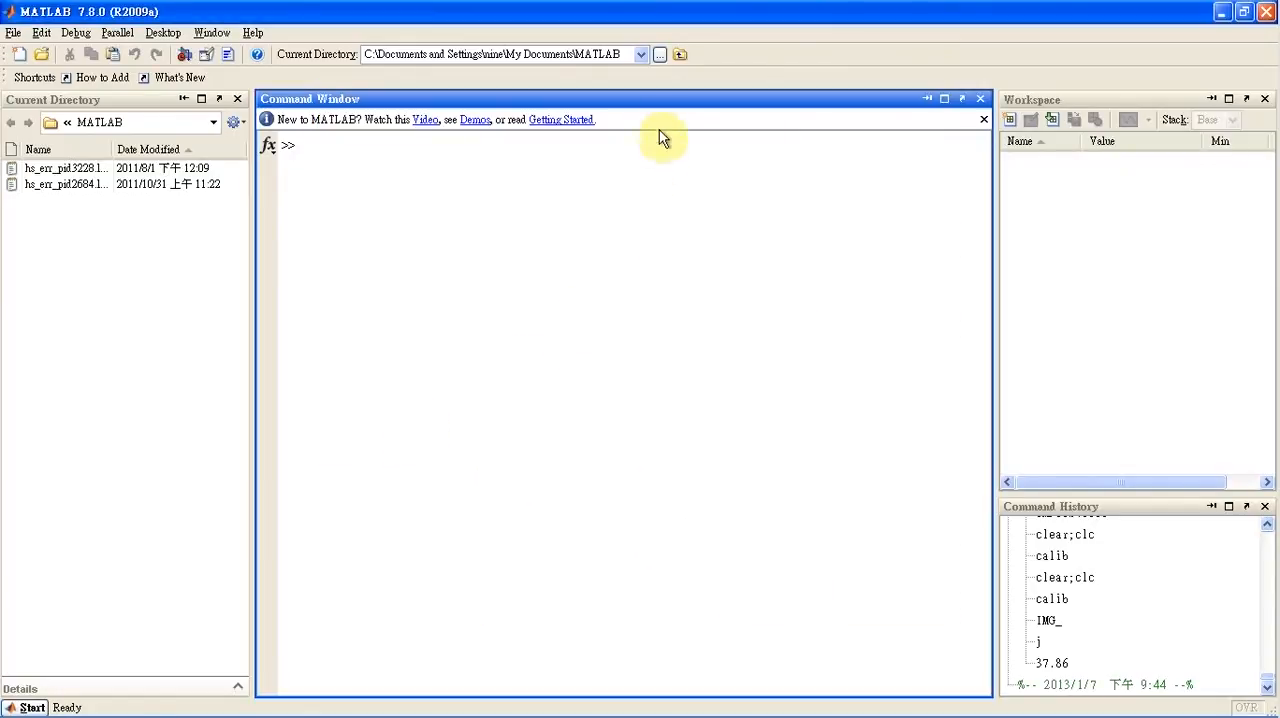
# Change the current directory to C:\example\Calibration_pic\left
pyautogui.click(659, 57)
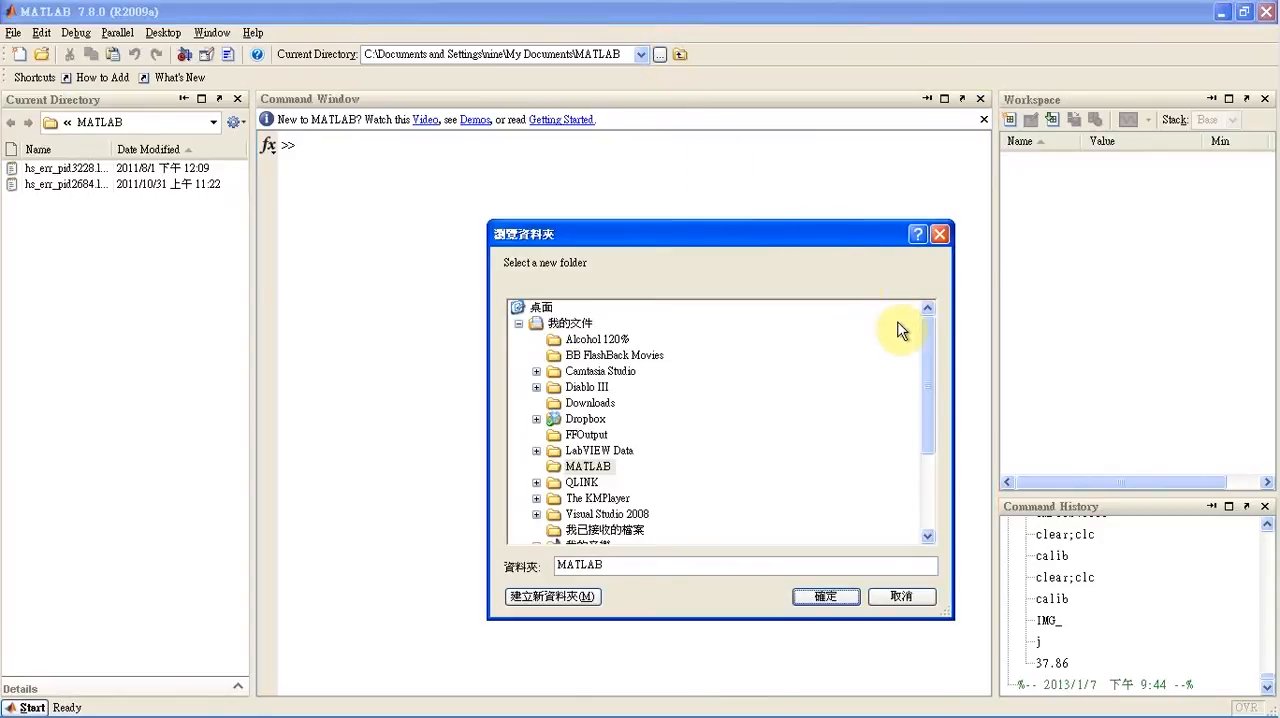
pyautogui.moveTo(930, 370); pyautogui.dragTo(929, 451)
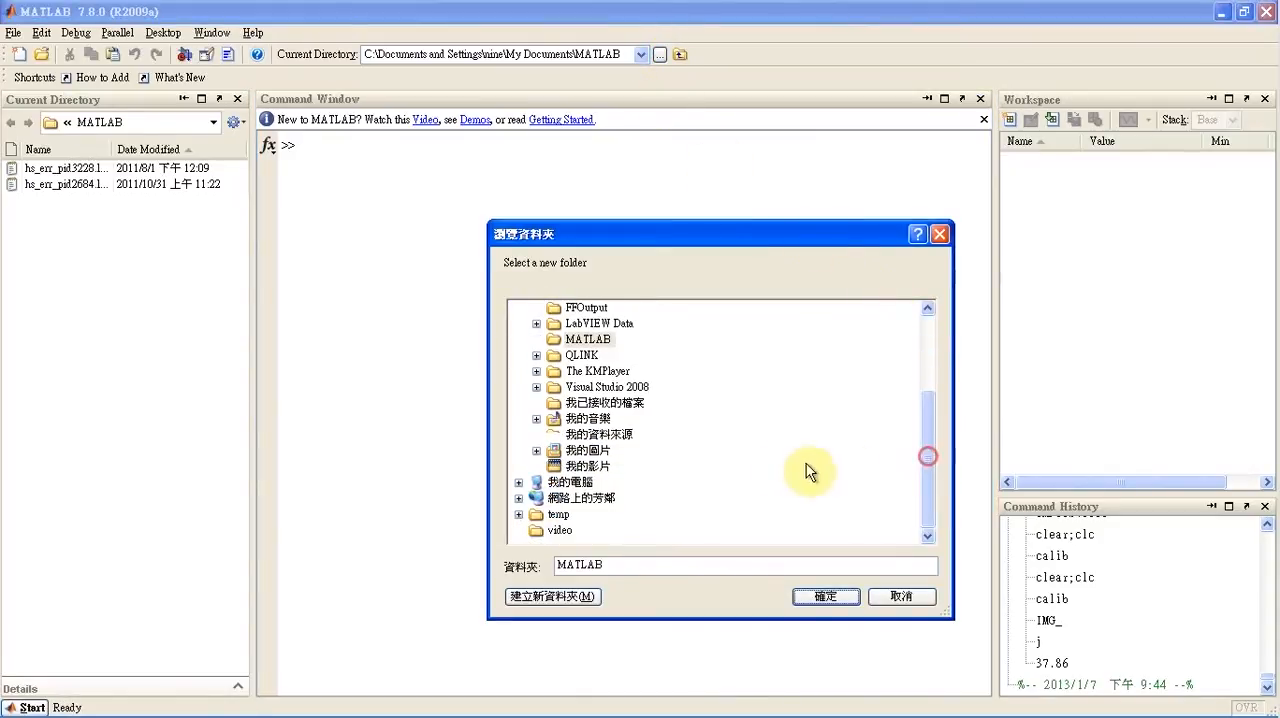
pyautogui.doubleClick(583, 483)
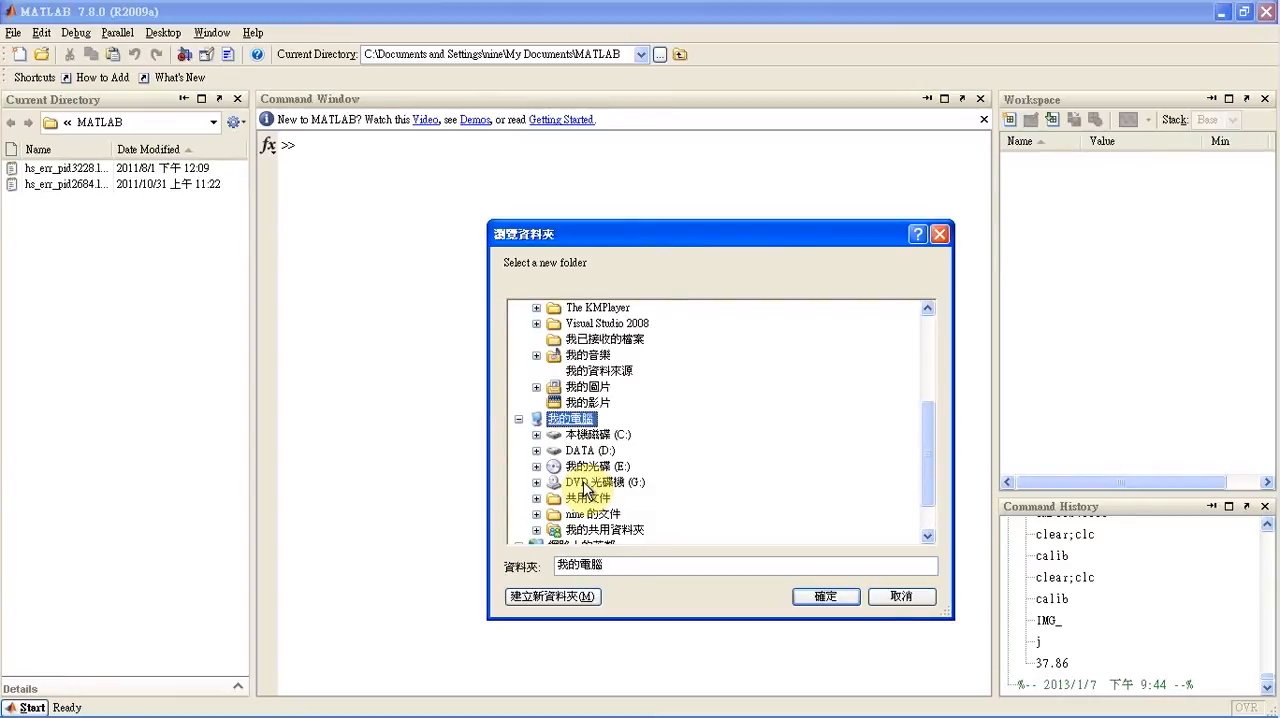
pyautogui.doubleClick(593, 437)
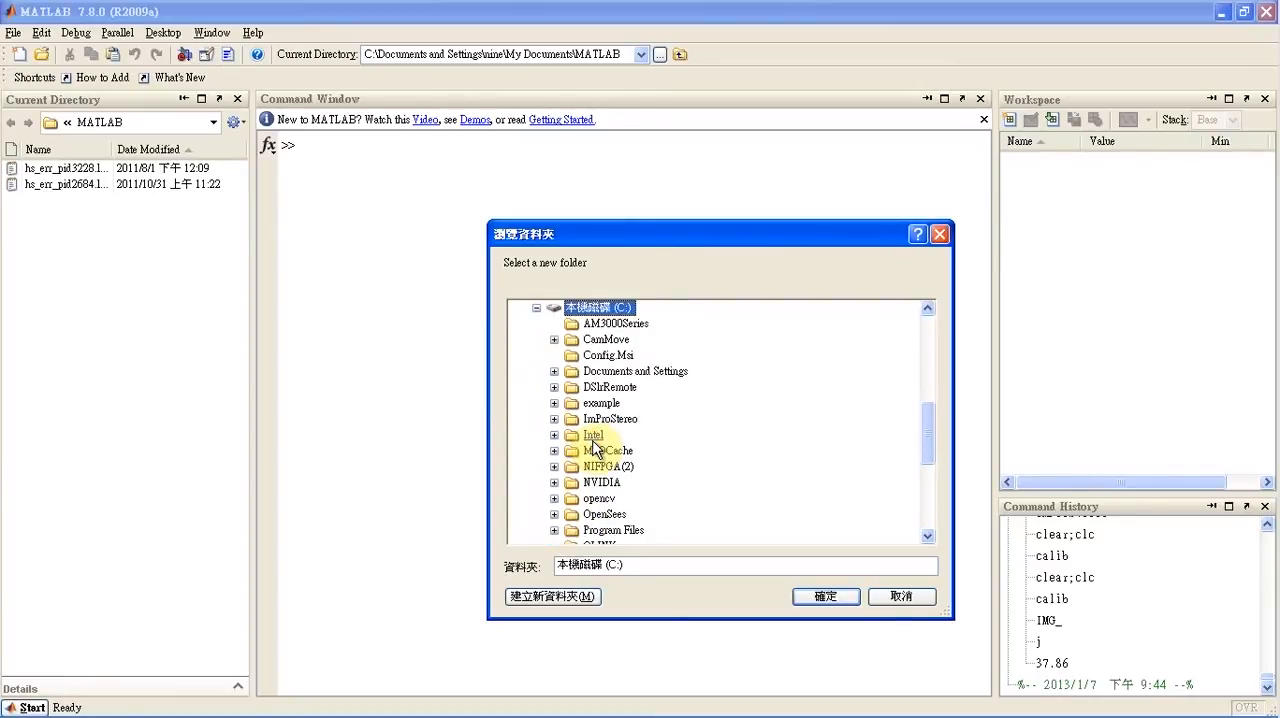
pyautogui.doubleClick(601, 404)
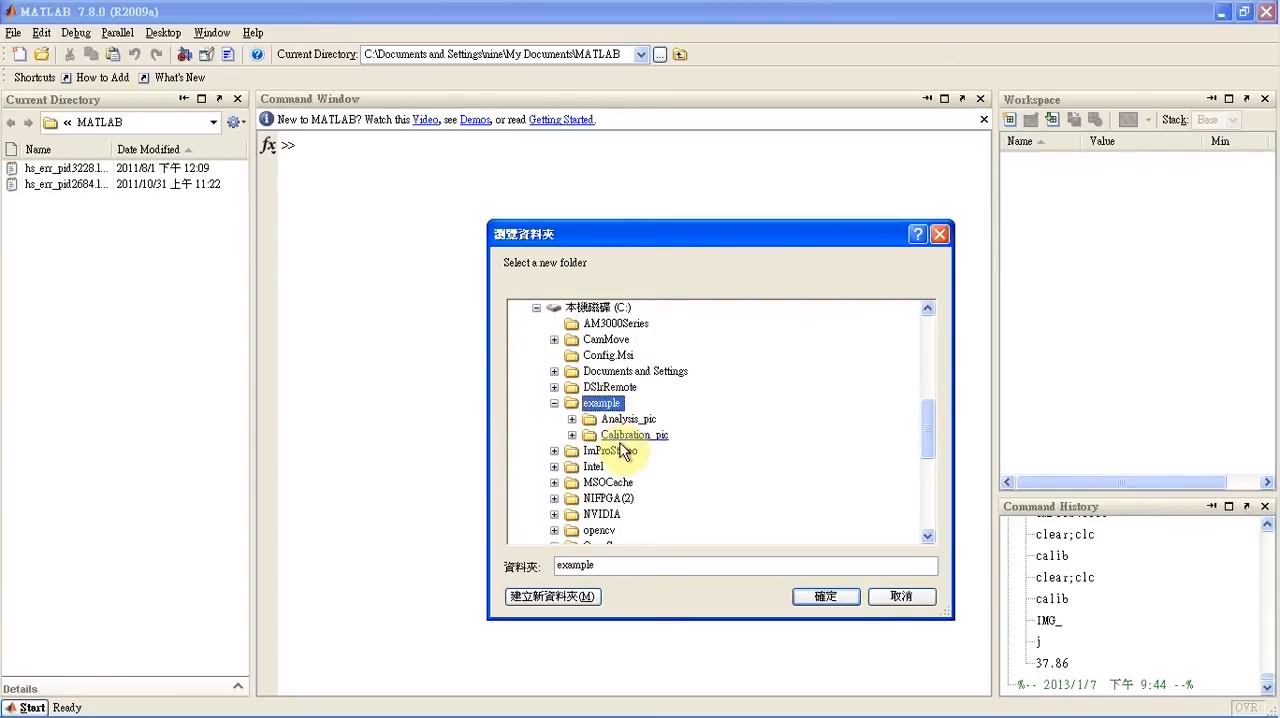
pyautogui.doubleClick(618, 436)
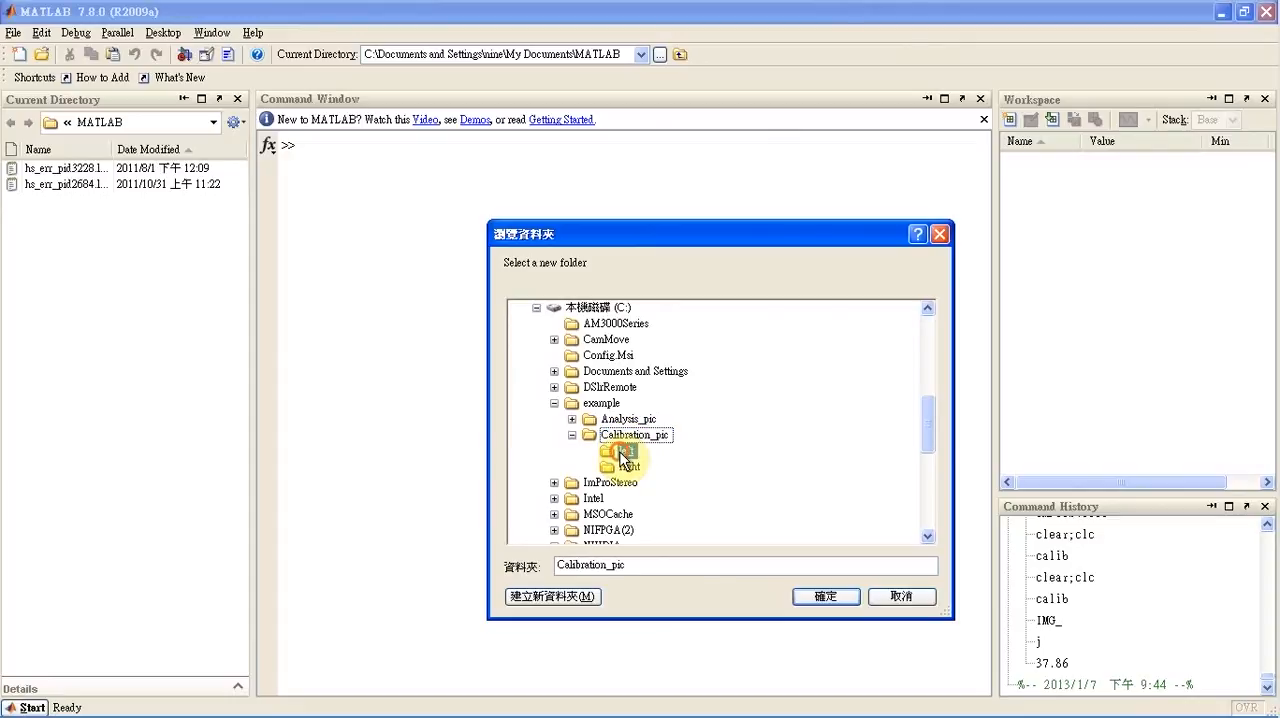
pyautogui.click(822, 597)
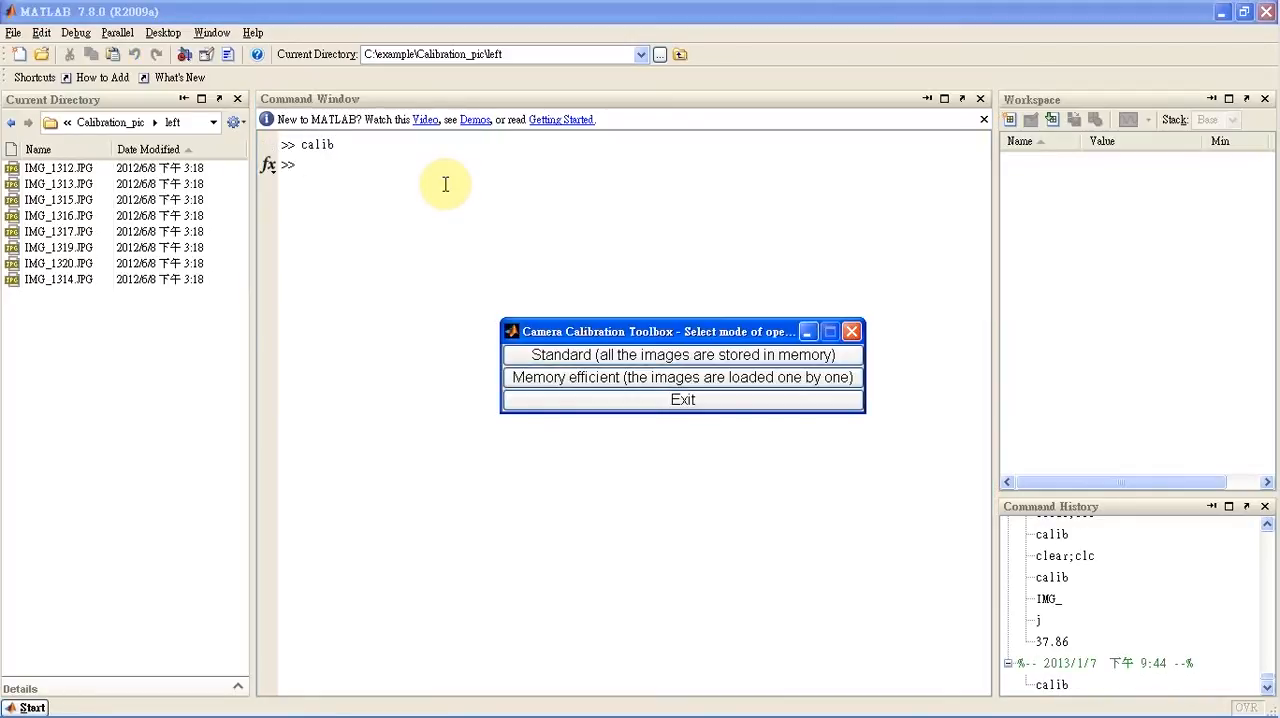
# Run calib in memory-efficient mode and read the calibration images with basename IMG_ and image format j
pyautogui.click(538, 387)
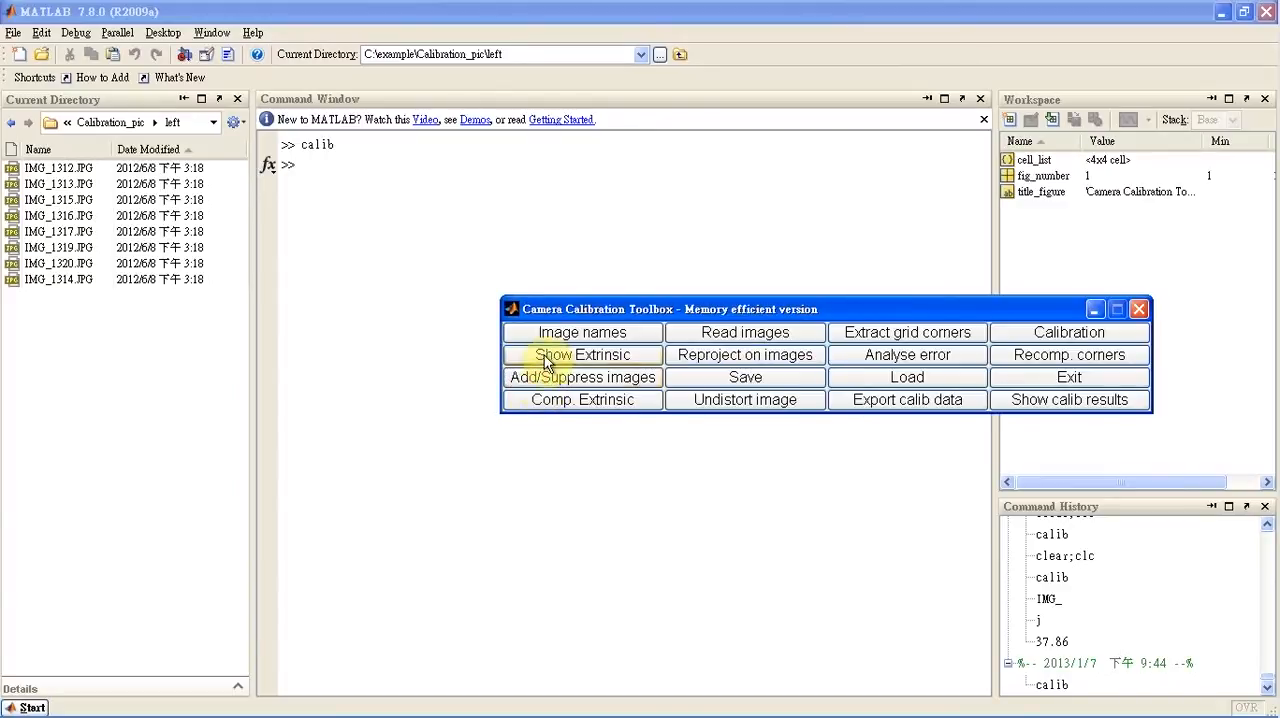
pyautogui.click(545, 340)
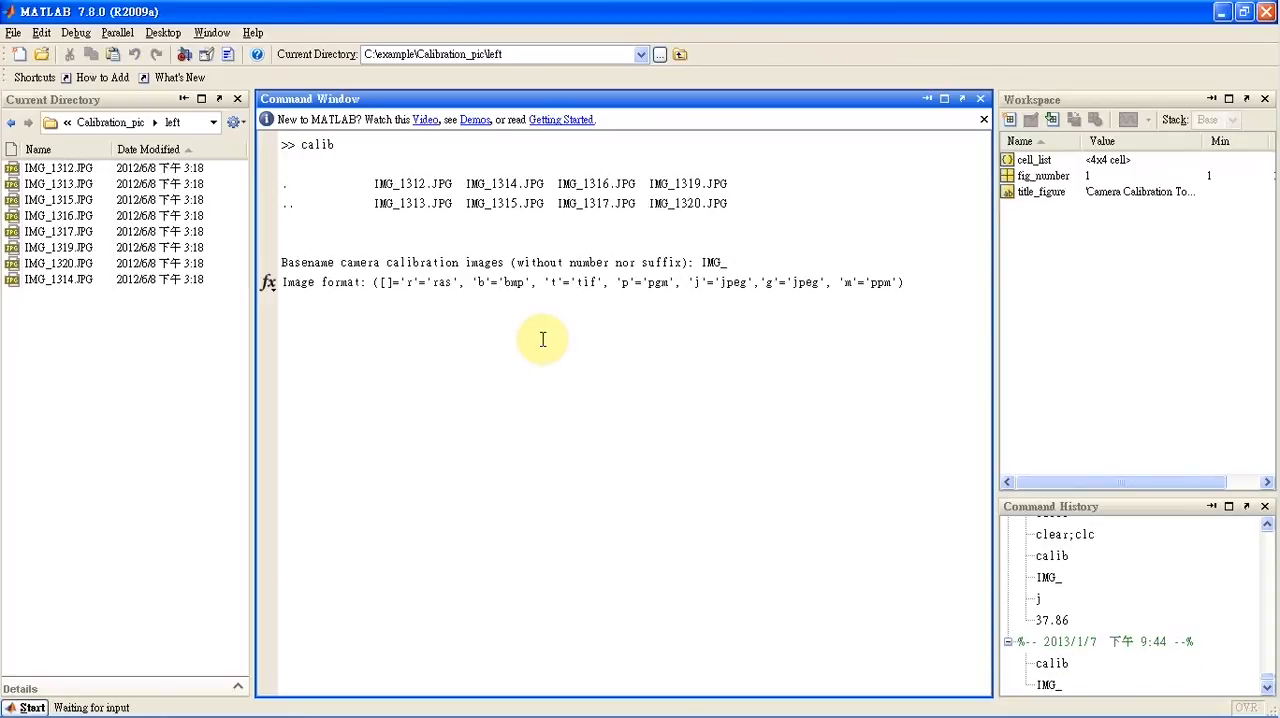
pyautogui.press('Return')
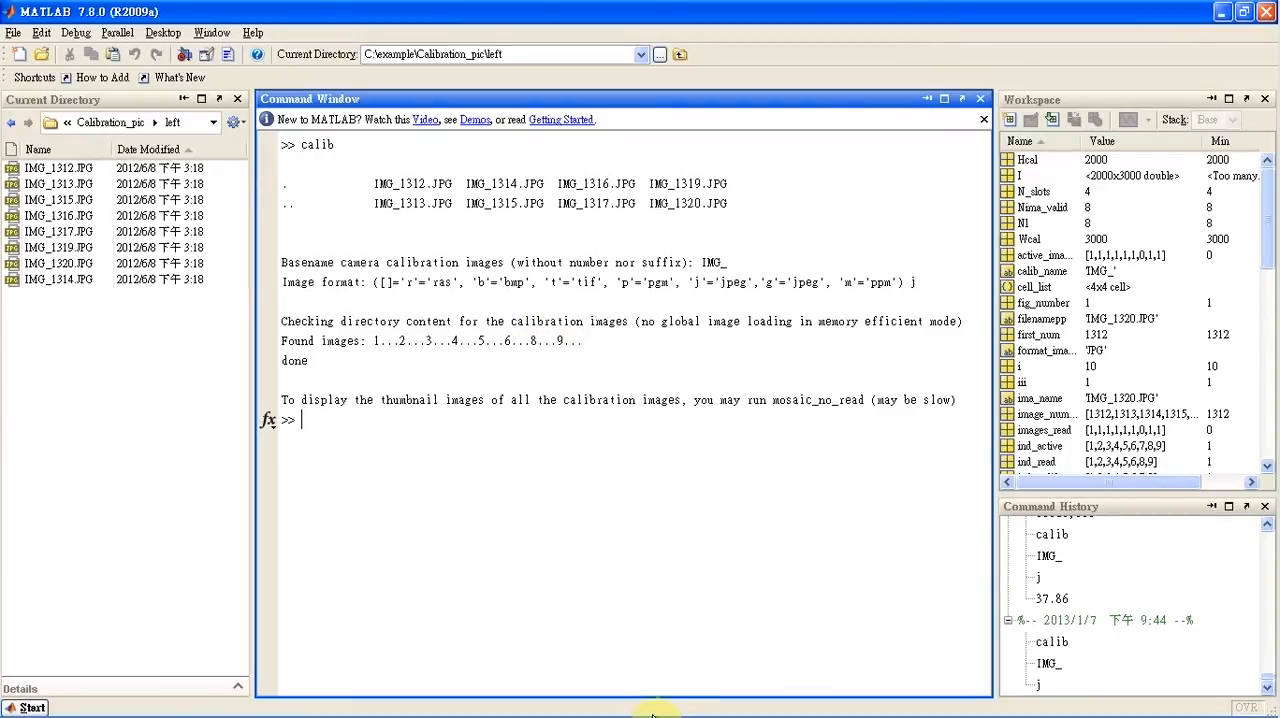
pyautogui.click(420, 706)
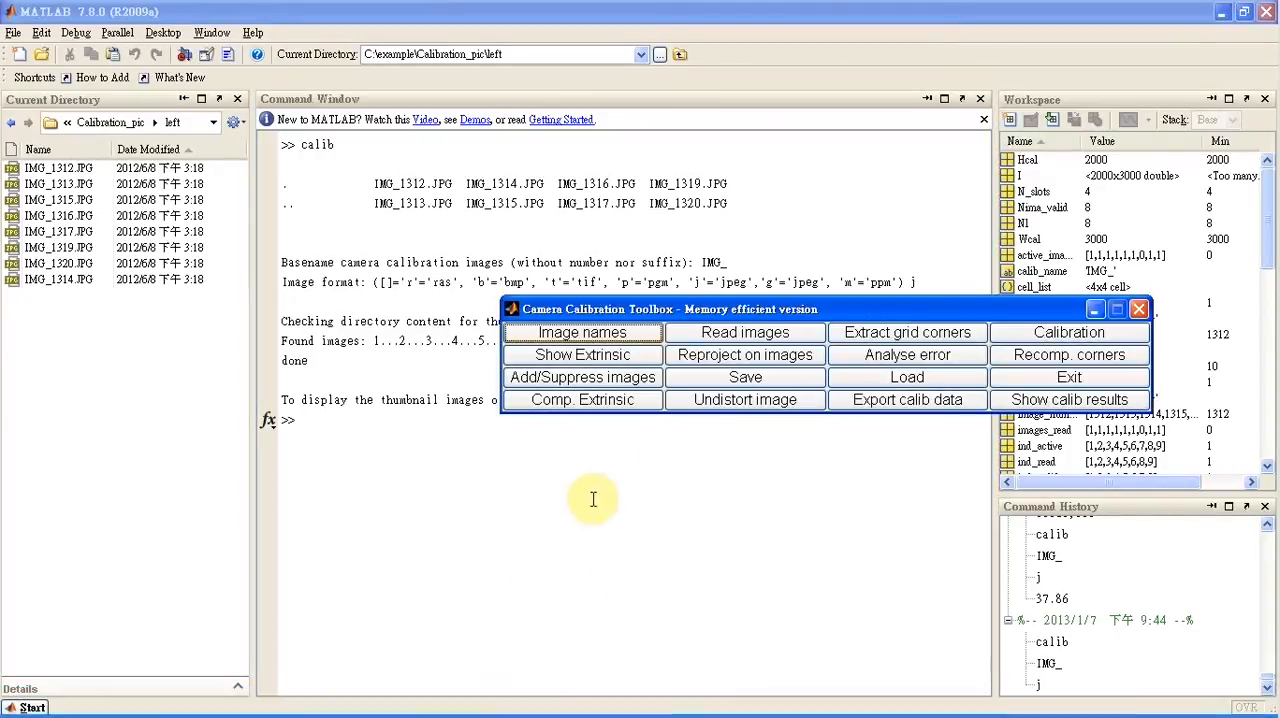
pyautogui.click(756, 340)
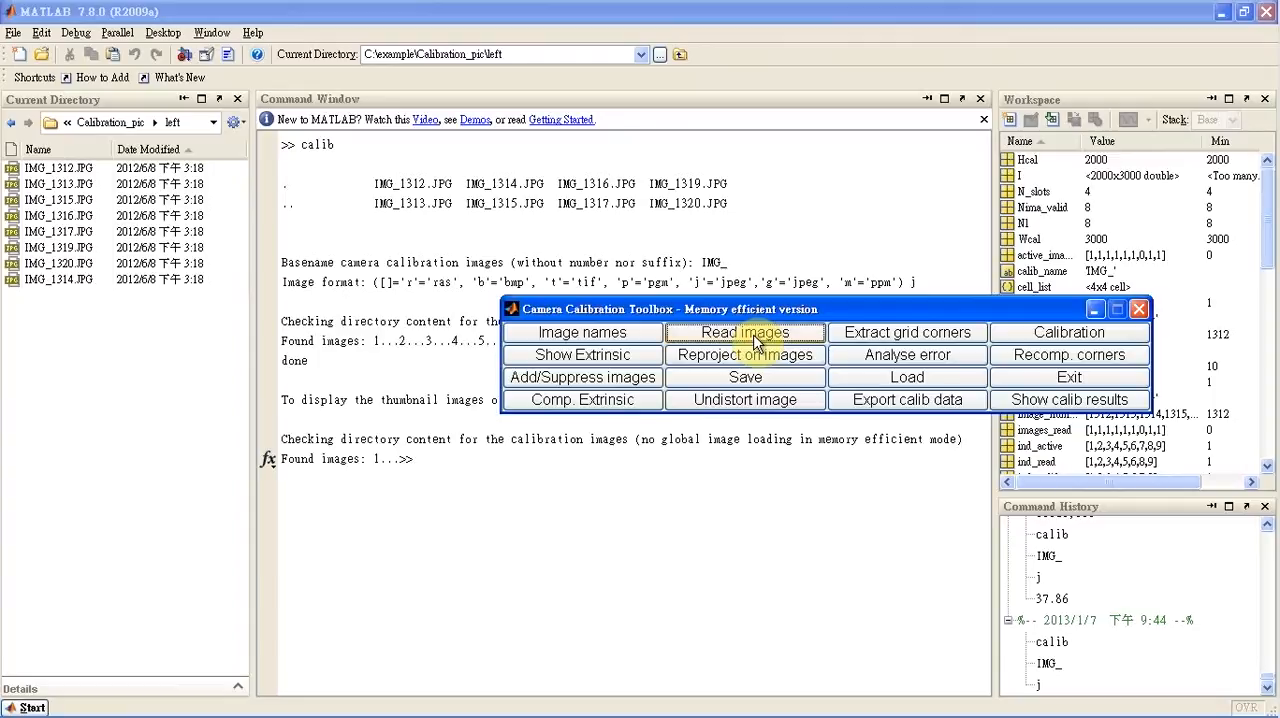
# Start grid corner extraction for all images with the default window size of 23 and automatic square counting
pyautogui.click(858, 334)
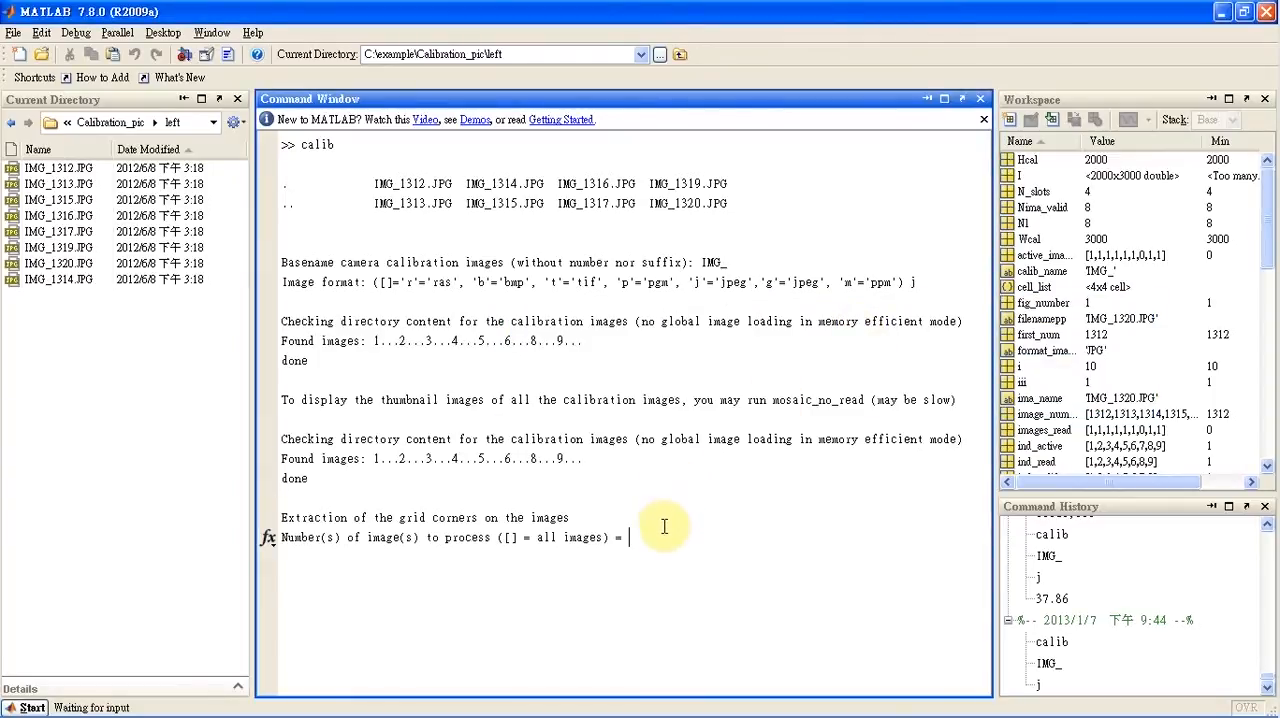
pyautogui.press('Return')
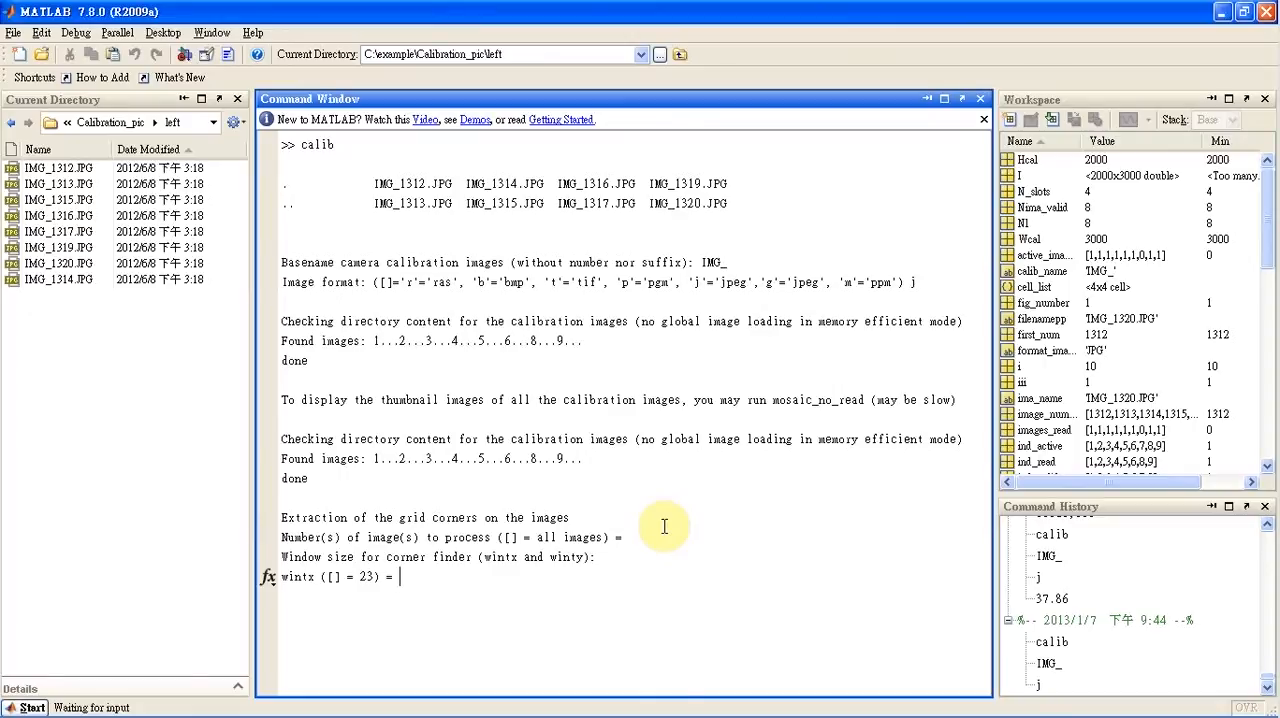
pyautogui.press('Return')
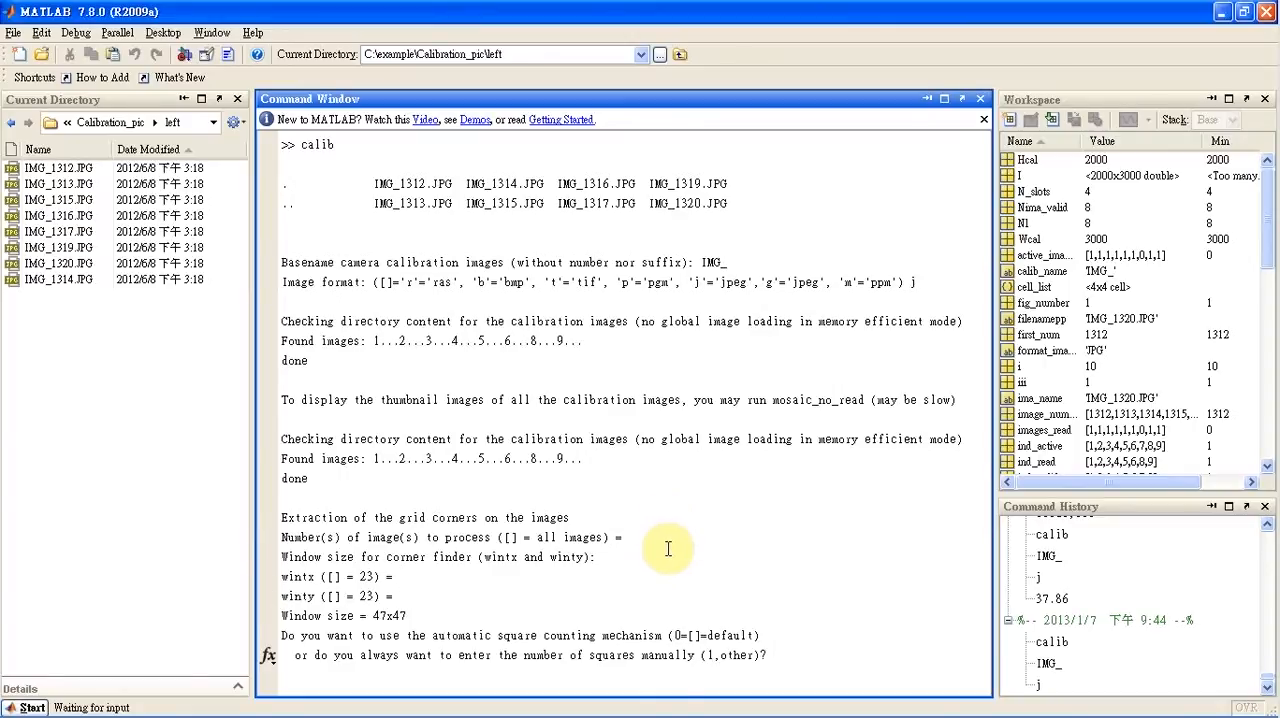
pyautogui.press('Return')
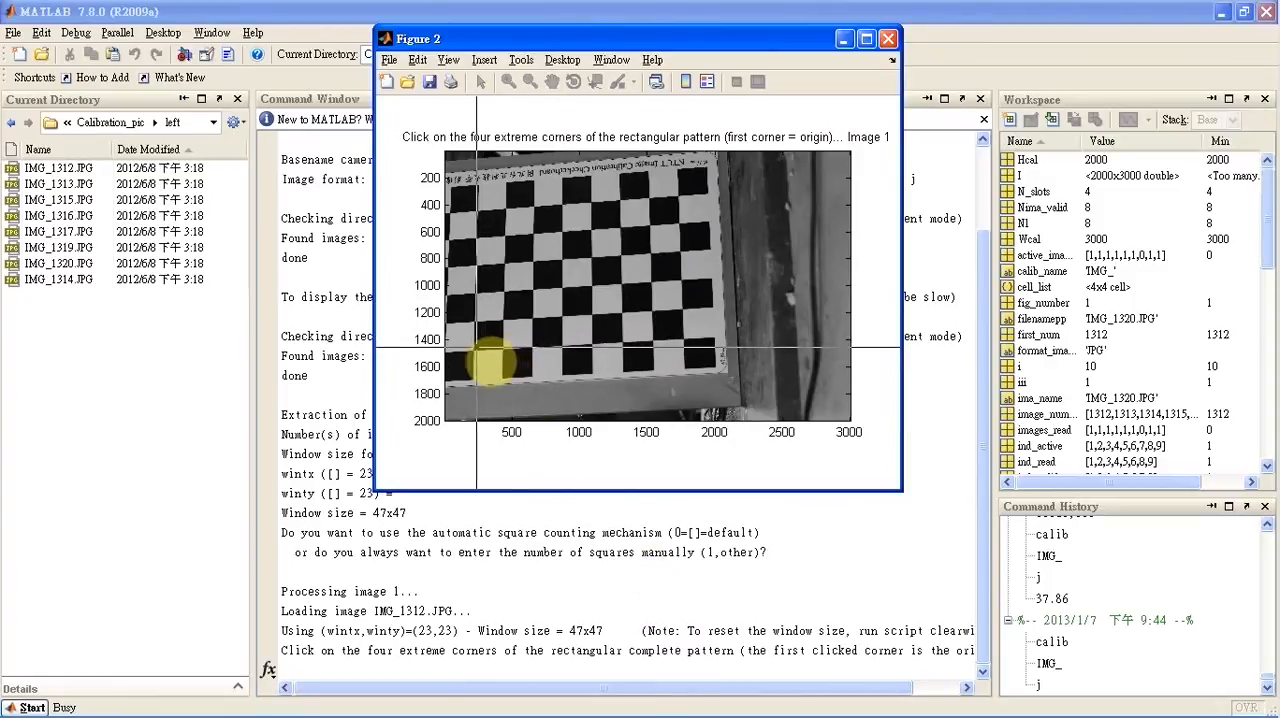
# Mark the four extreme inner checkerboard corners in image 1, going clockwise from the lower-left corner as origin
pyautogui.click(475, 351)
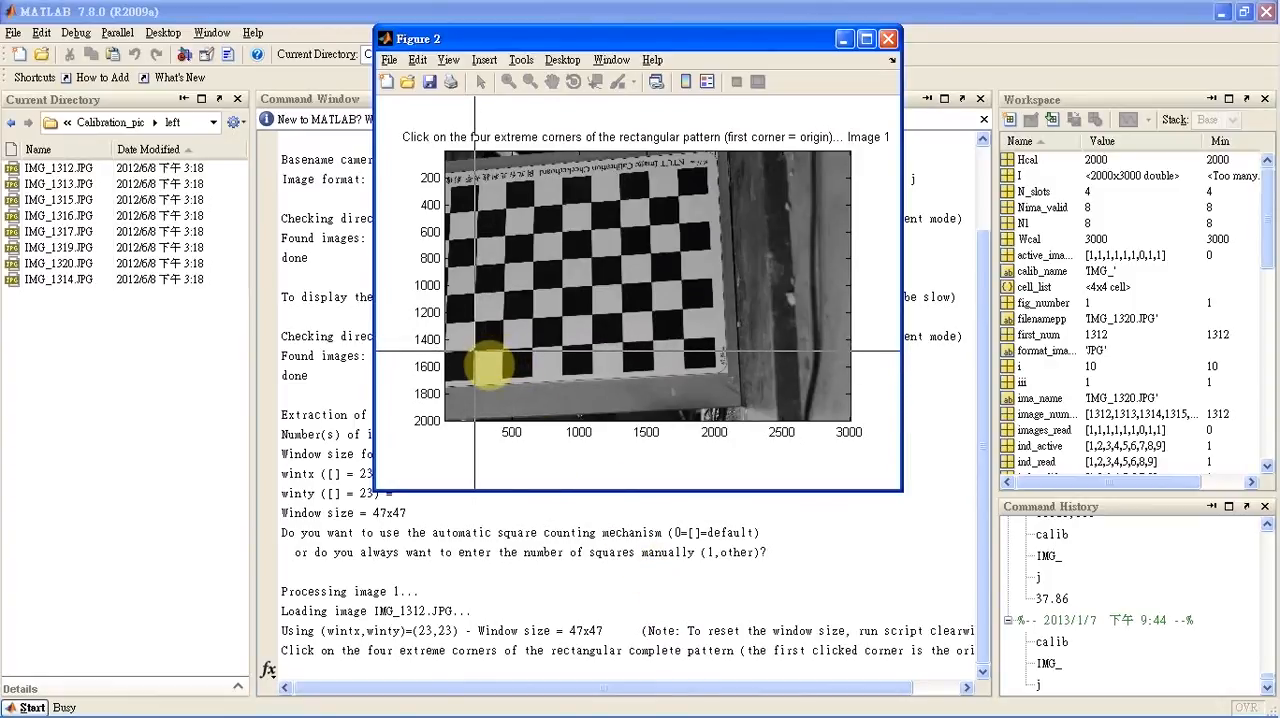
pyautogui.click(478, 211)
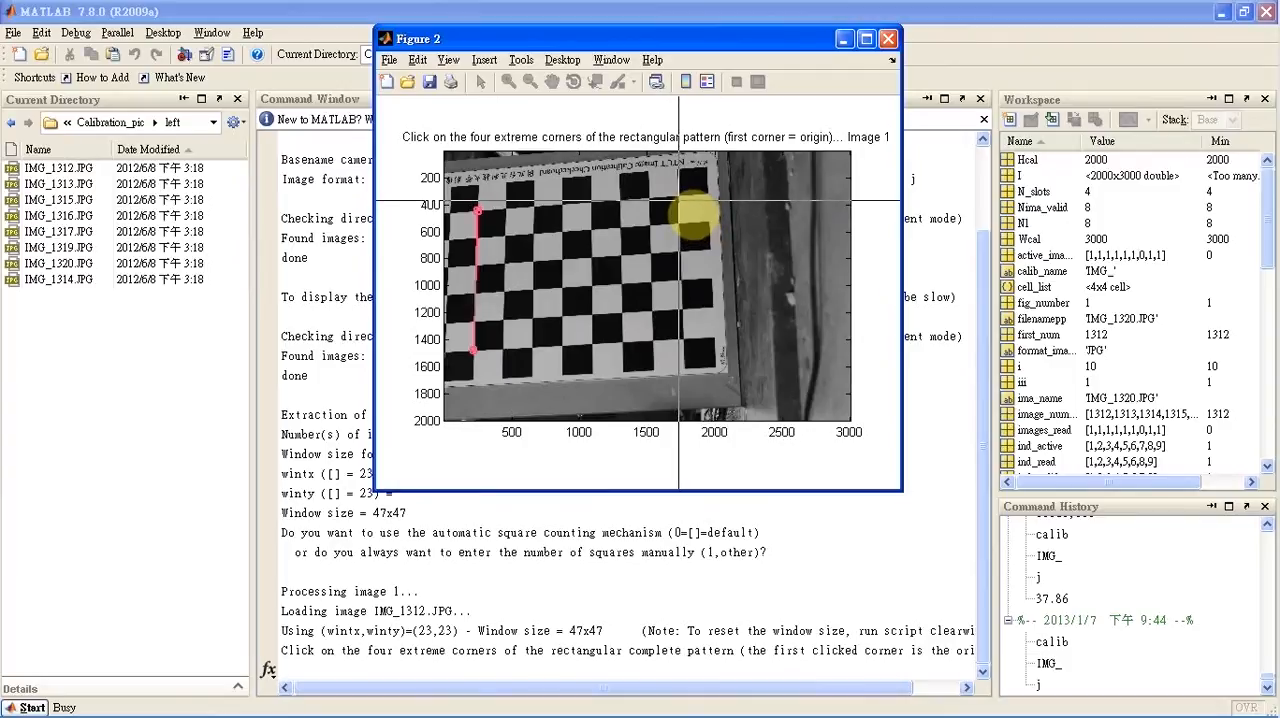
pyautogui.click(679, 197)
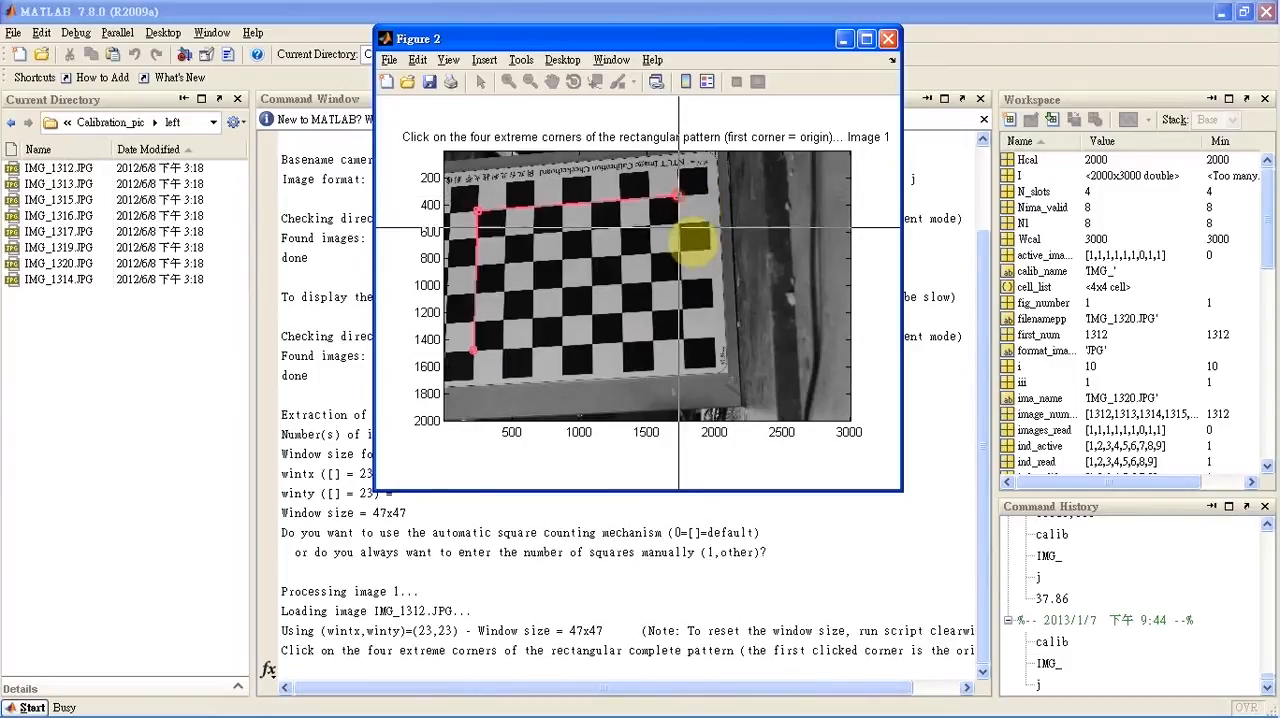
pyautogui.click(685, 339)
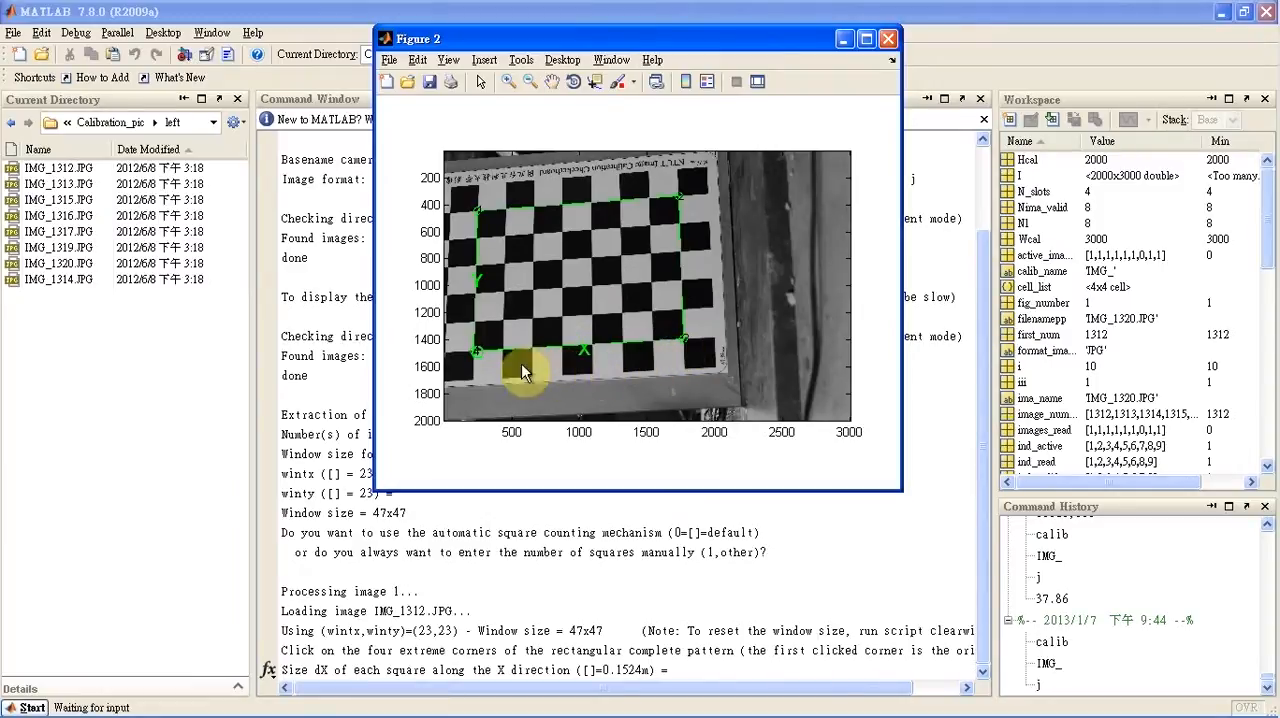
# Set the square size to 37.86 for both dX and dY, and decline the initial distortion guess for image 1
pyautogui.click(679, 667)
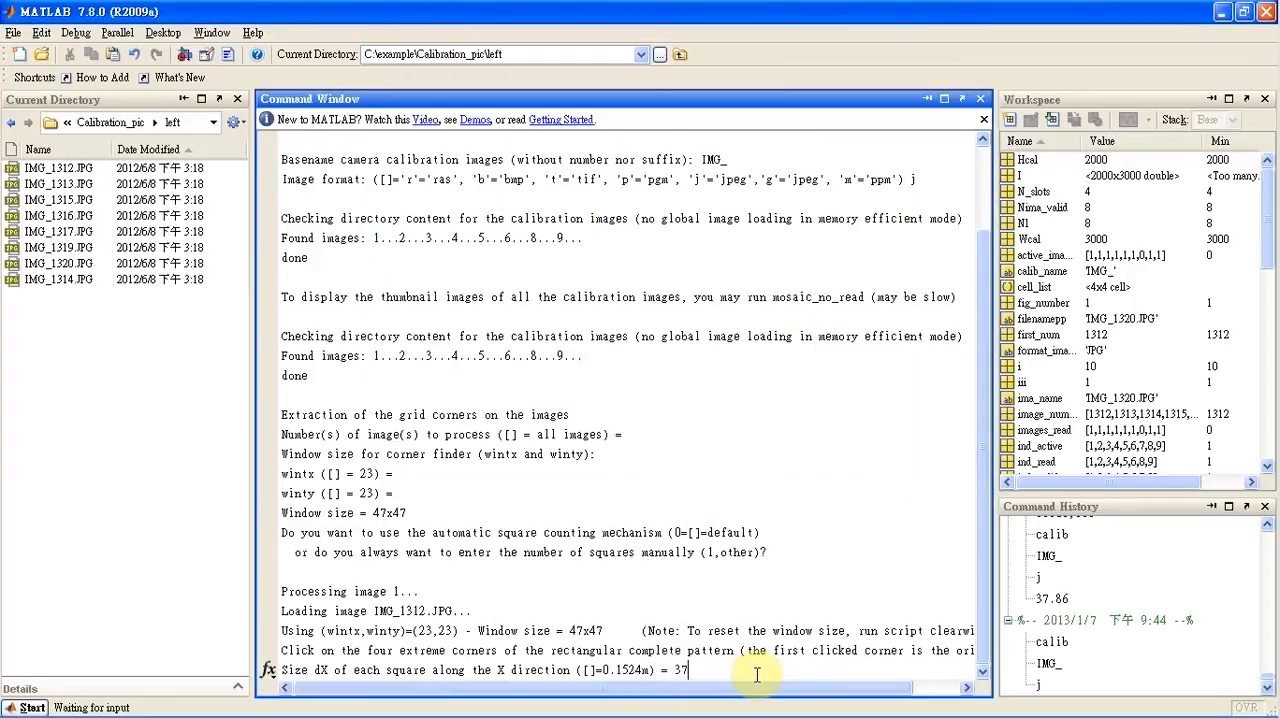
pyautogui.press('Return')
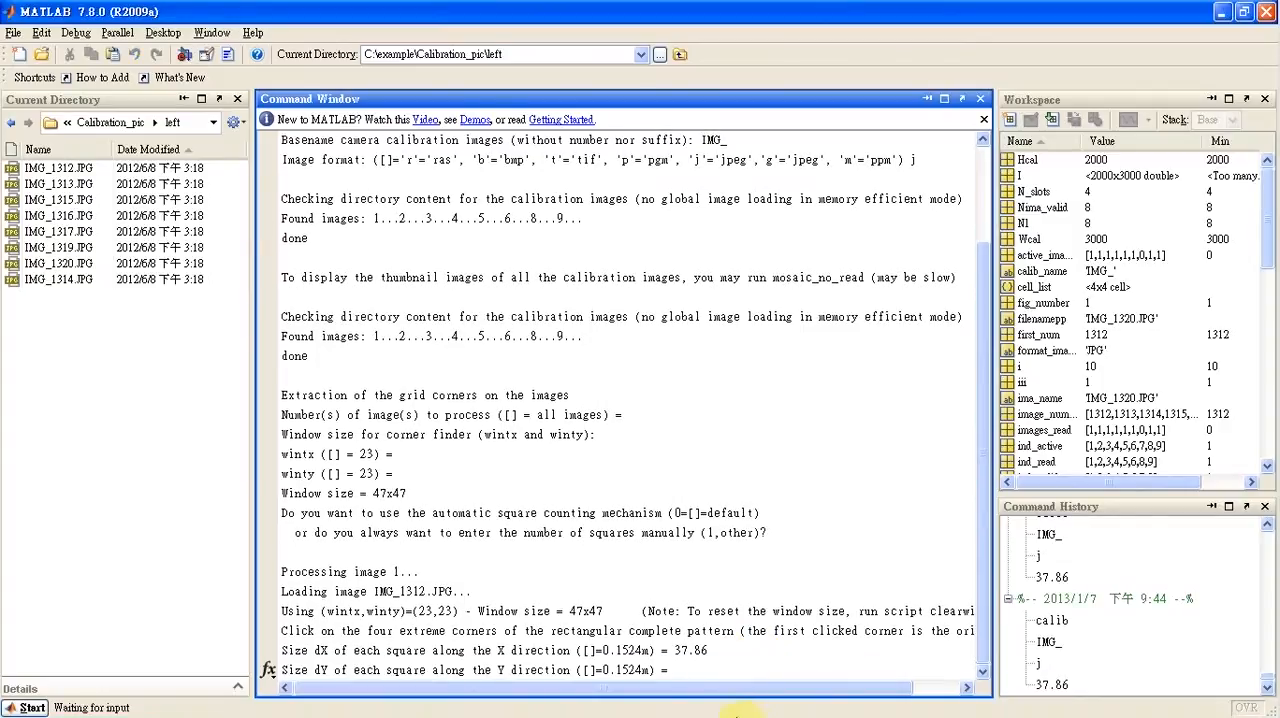
pyautogui.click(563, 706)
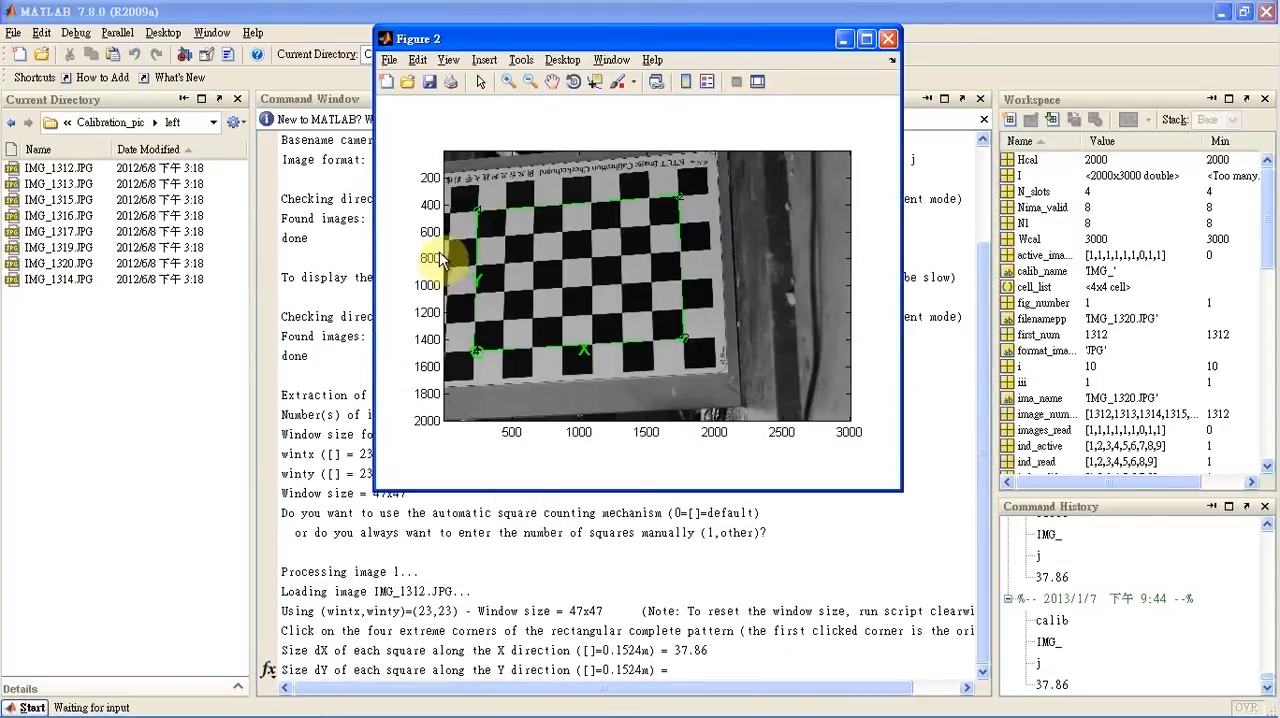
pyautogui.click(688, 672)
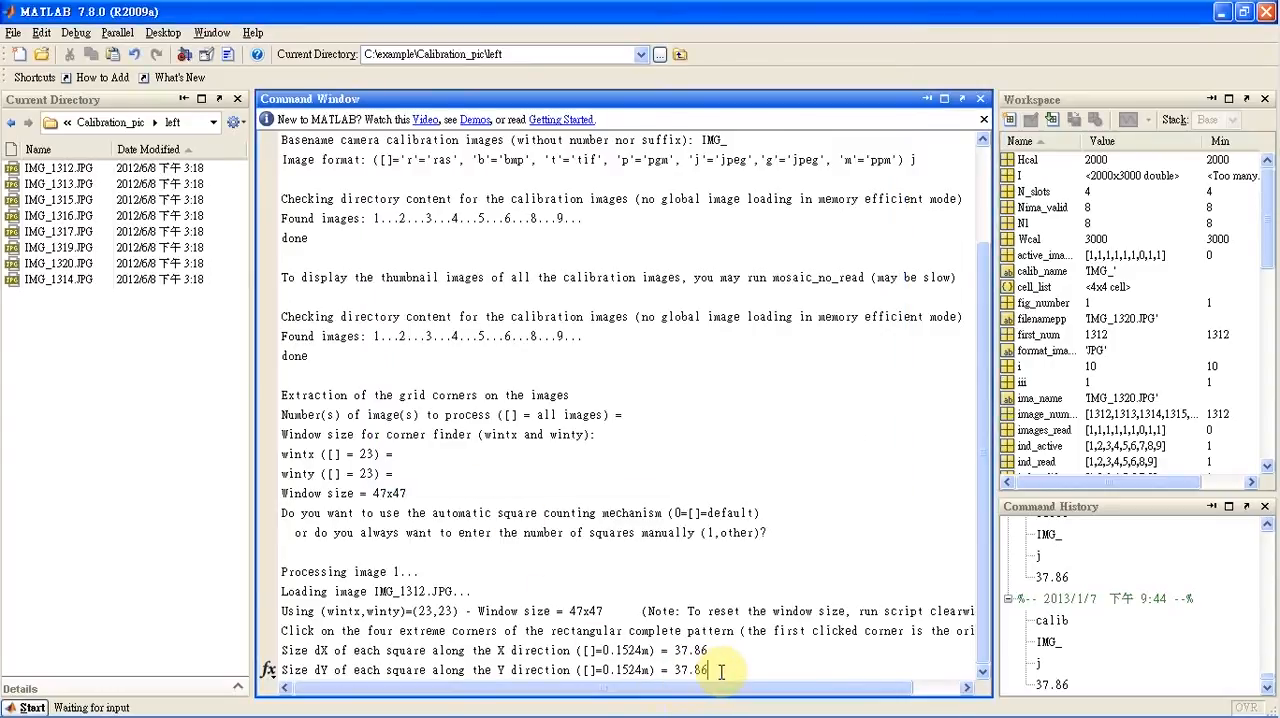
pyautogui.press('Return')
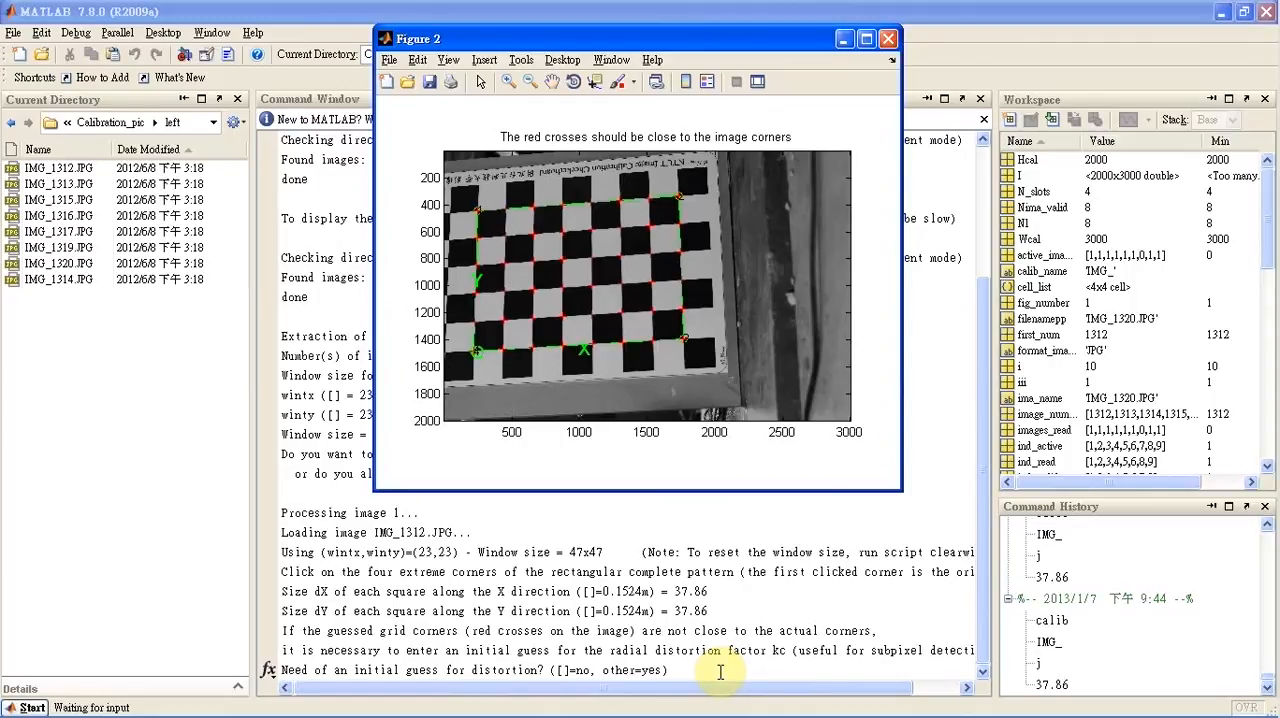
pyautogui.click(720, 672)
pyautogui.press('Return')
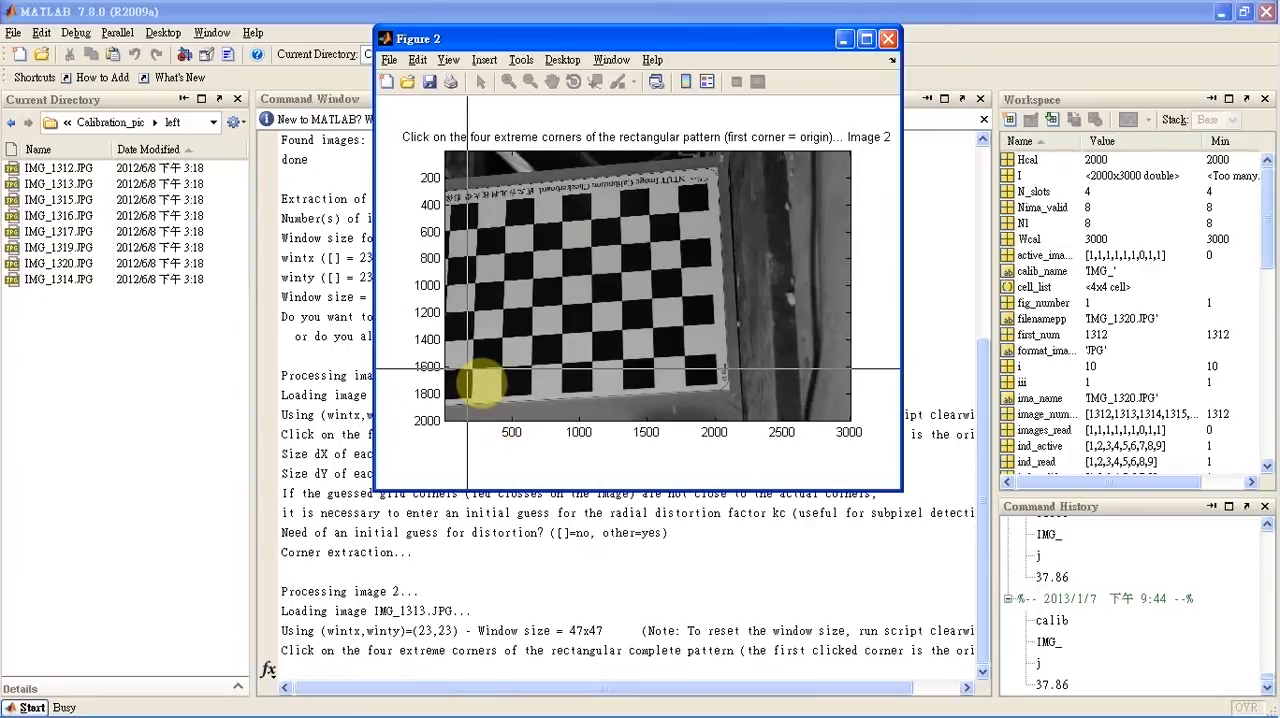
# Mark the four extreme checkerboard corners in image 2 clockwise from the lower-left origin, and decline its initial distortion guess
pyautogui.click(471, 368)
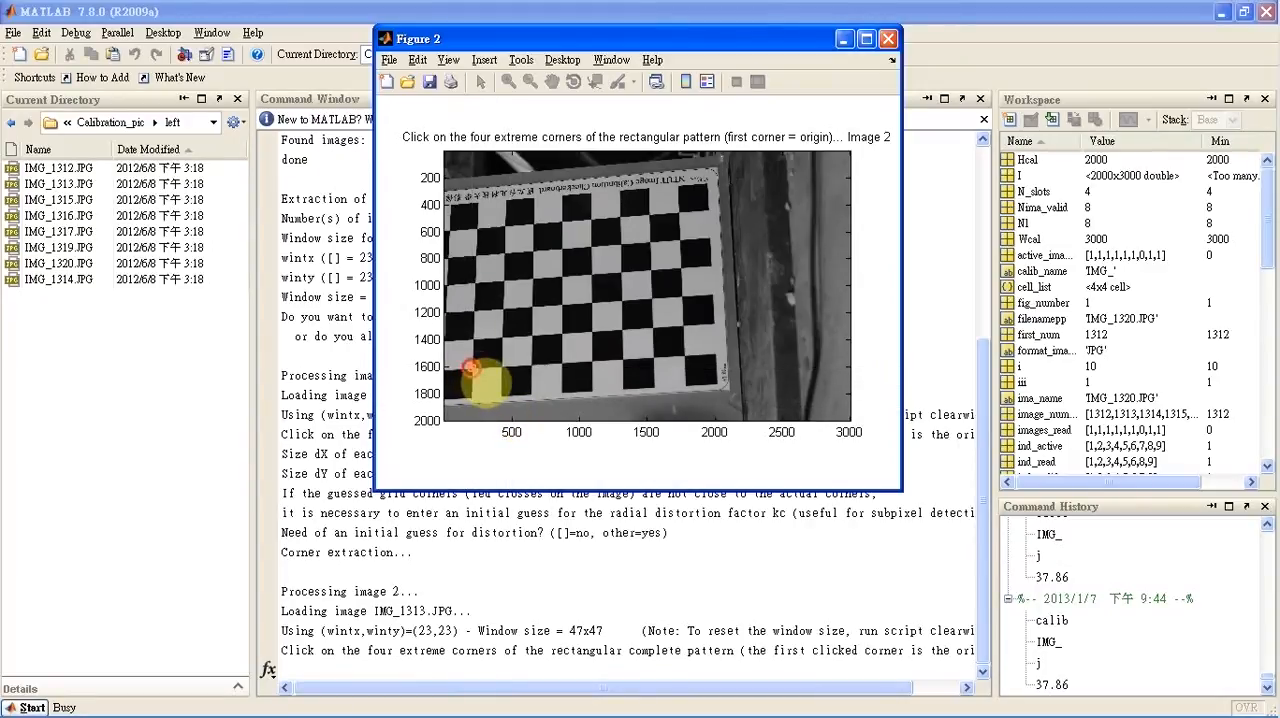
pyautogui.click(477, 229)
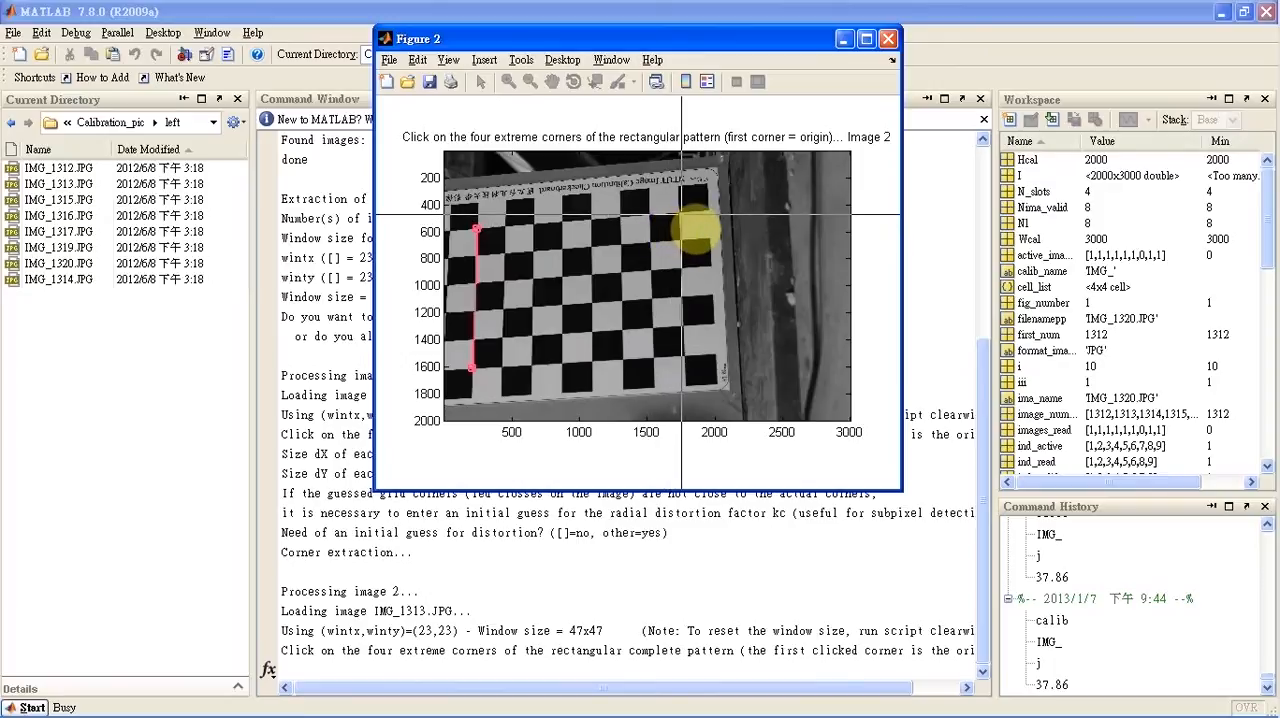
pyautogui.click(679, 214)
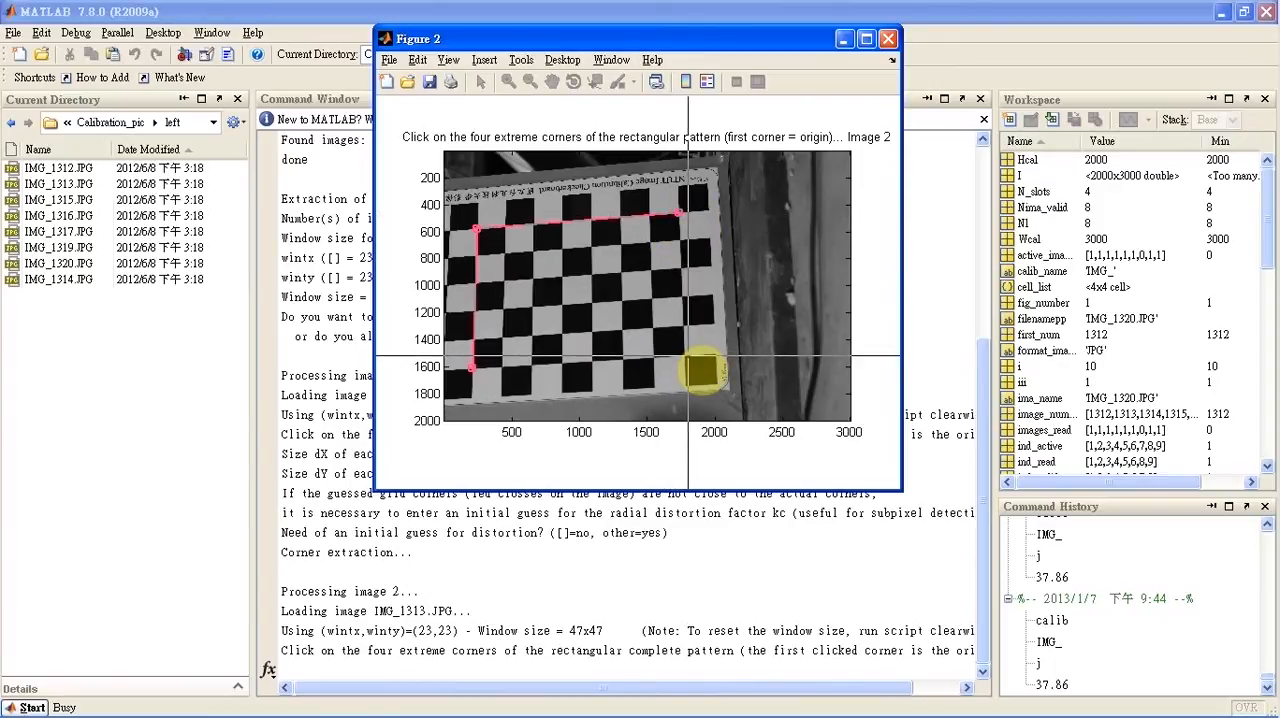
pyautogui.click(686, 357)
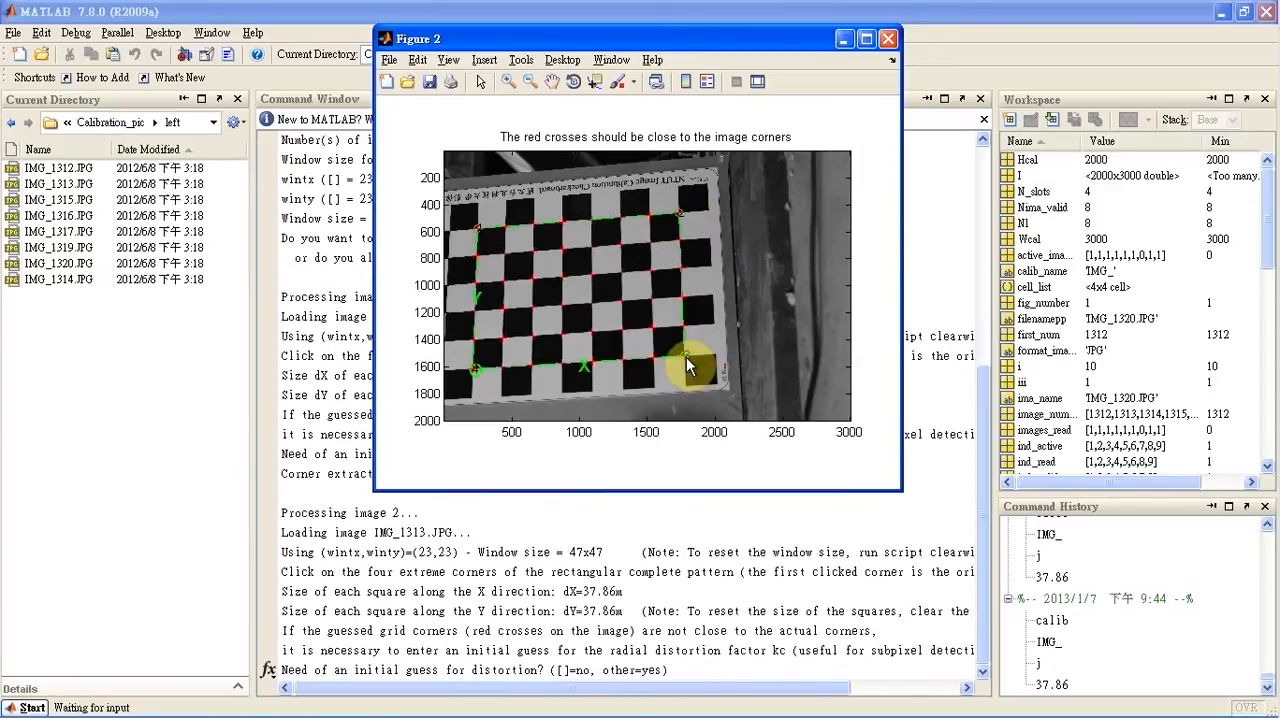
pyautogui.press('Return')
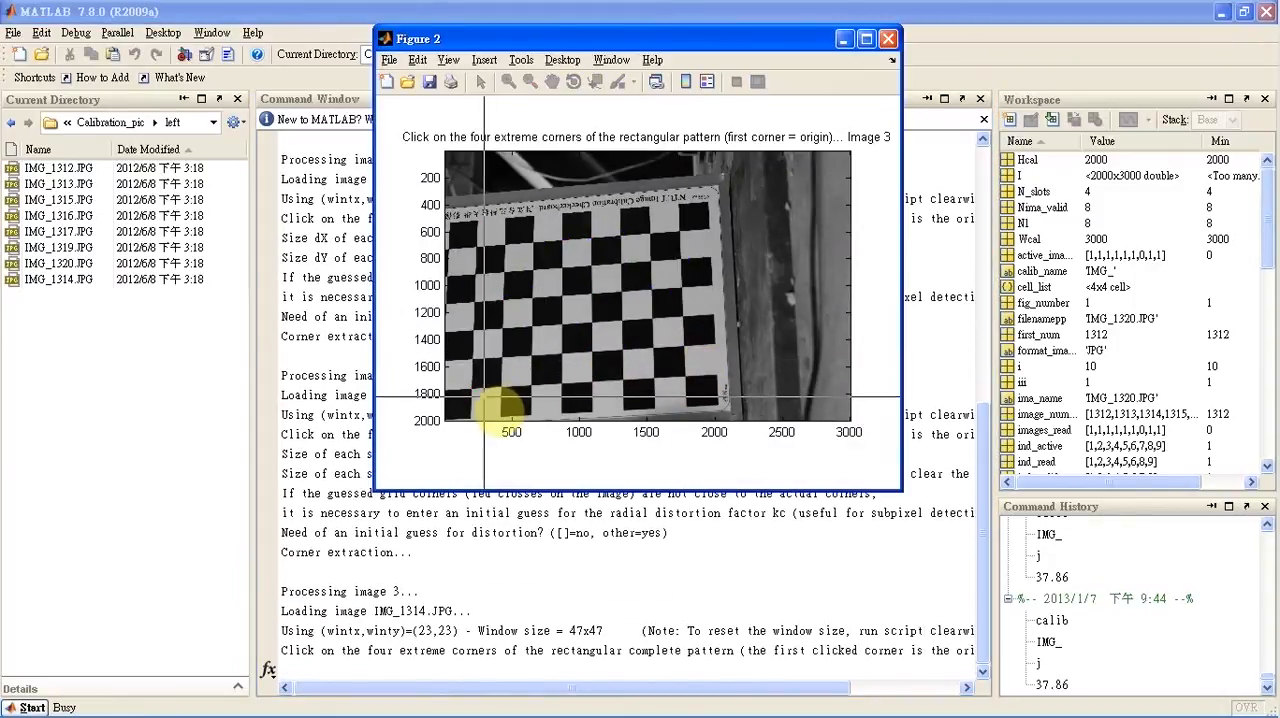
# Mark the four extreme inner checkerboard corners in image 3 clockwise from the lower-left origin, and decline its initial distortion guess
pyautogui.click(471, 389)
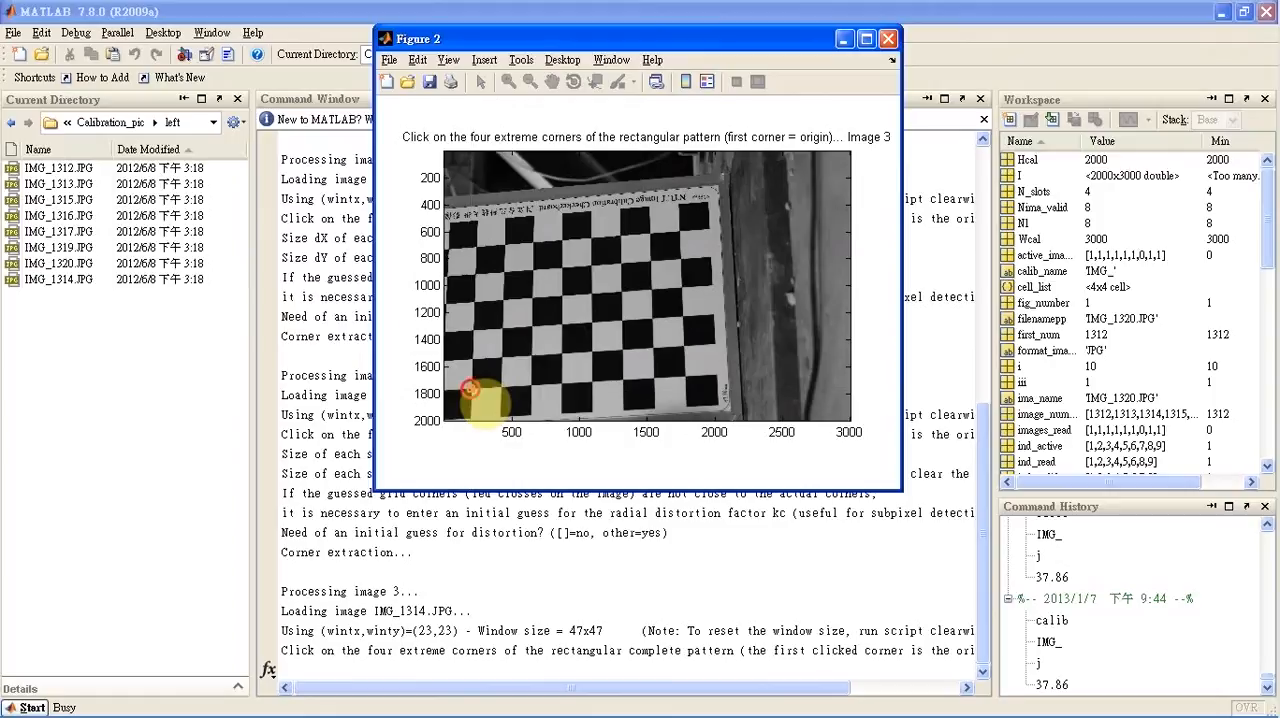
pyautogui.click(476, 246)
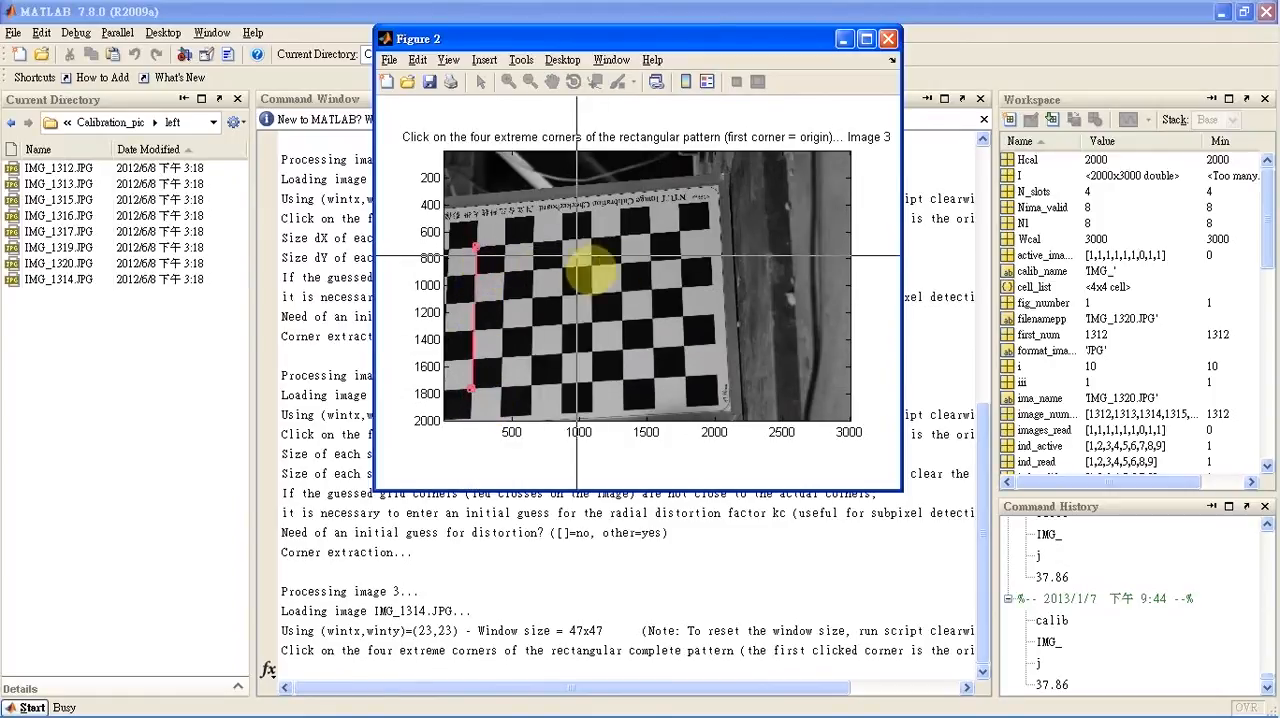
pyautogui.click(679, 232)
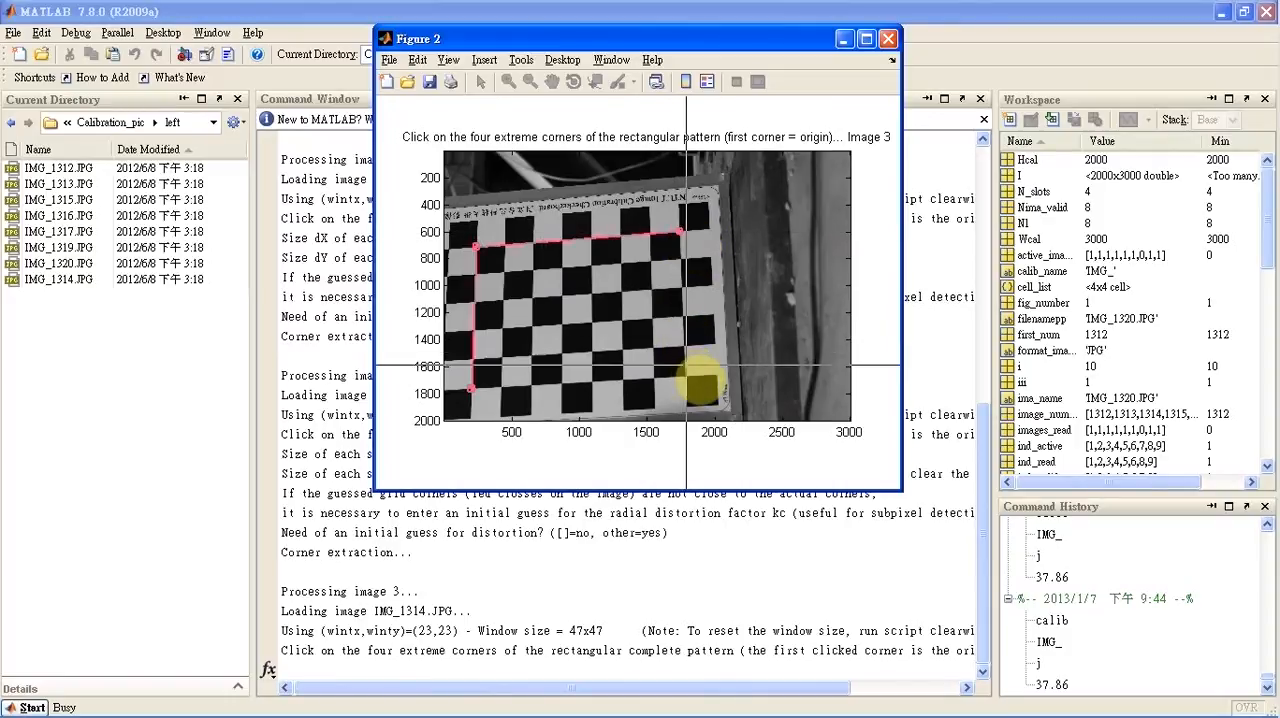
pyautogui.click(685, 377)
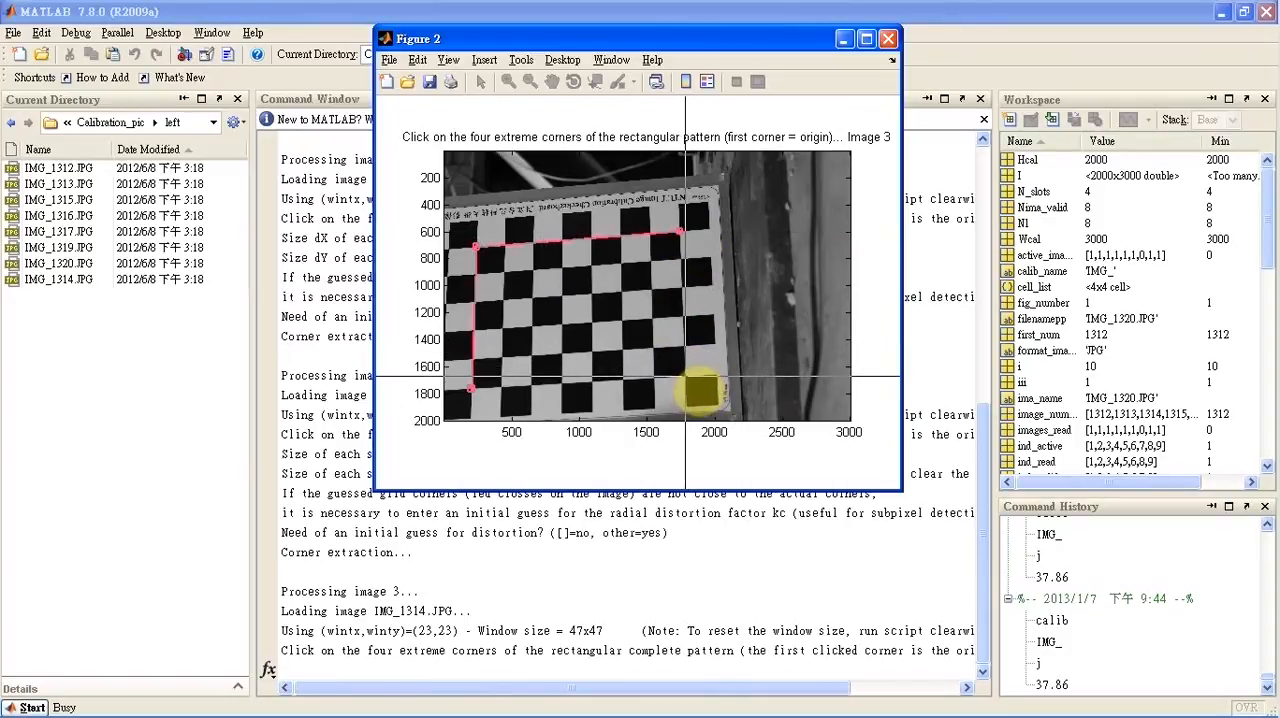
pyautogui.press('Return')
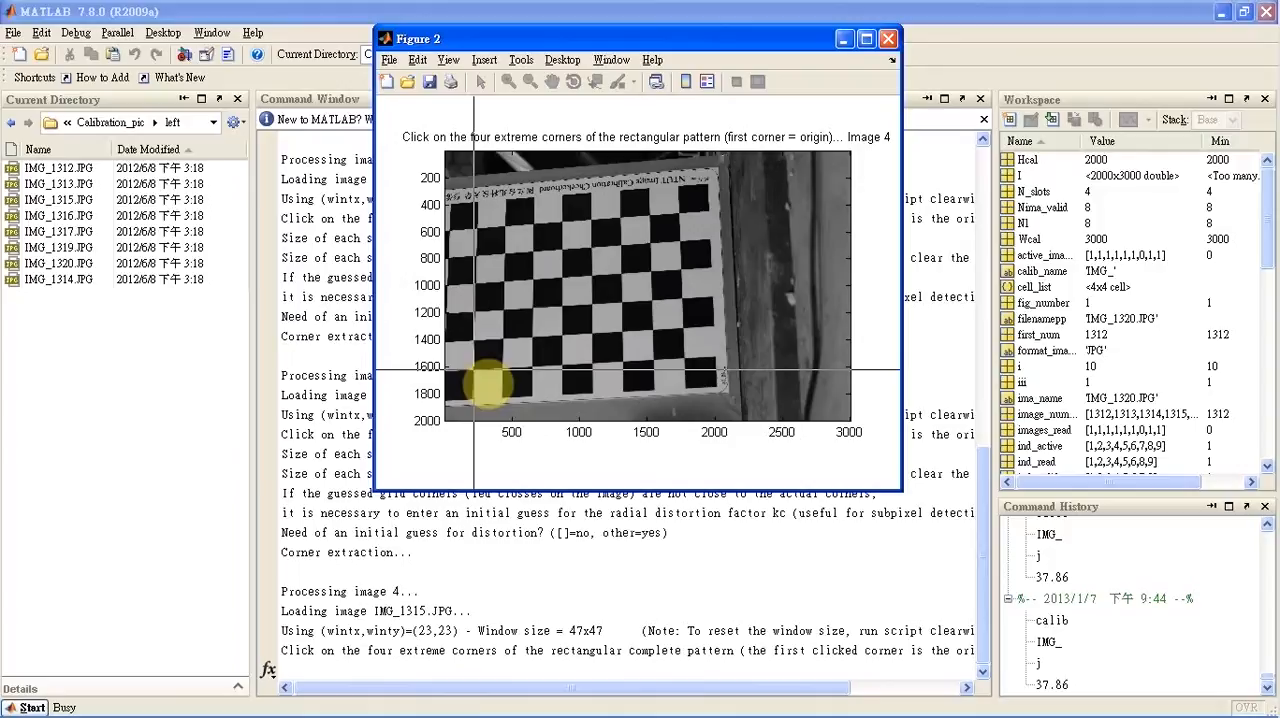
# Mark the four extreme inner checkerboard corners in image 4 clockwise from the lower-left origin, and decline its initial distortion guess
pyautogui.click(472, 369)
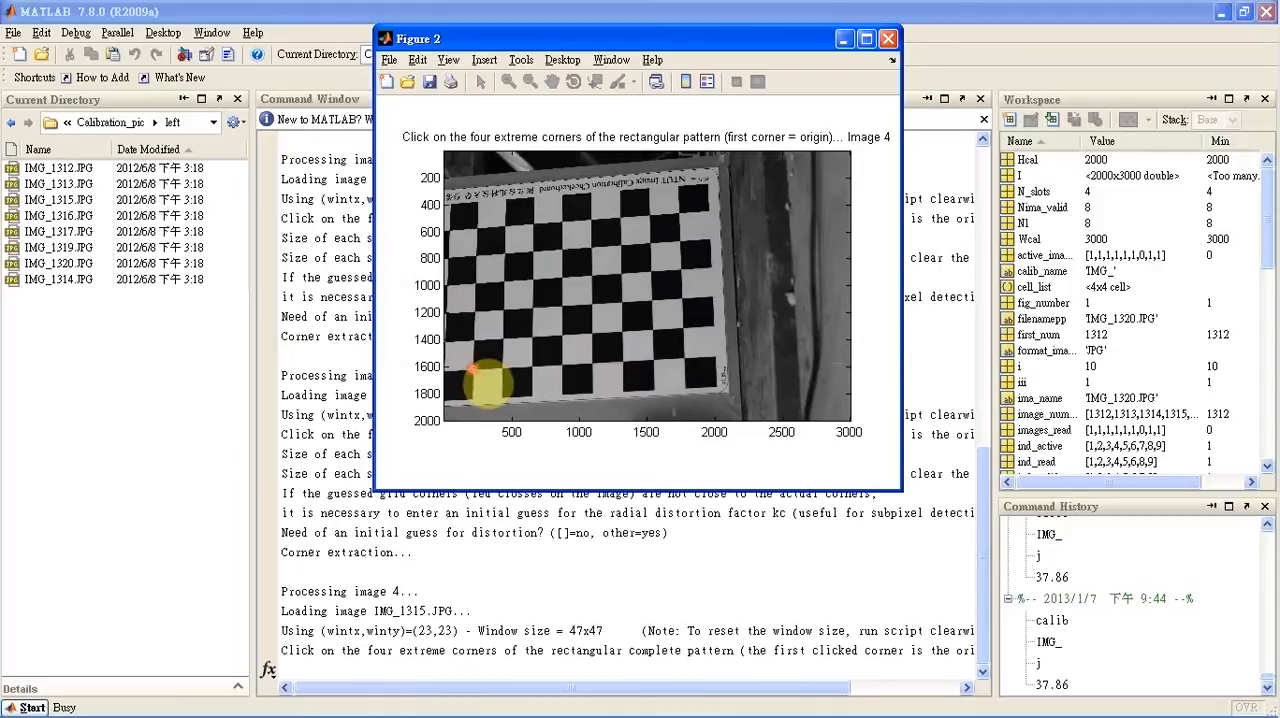
pyautogui.click(476, 229)
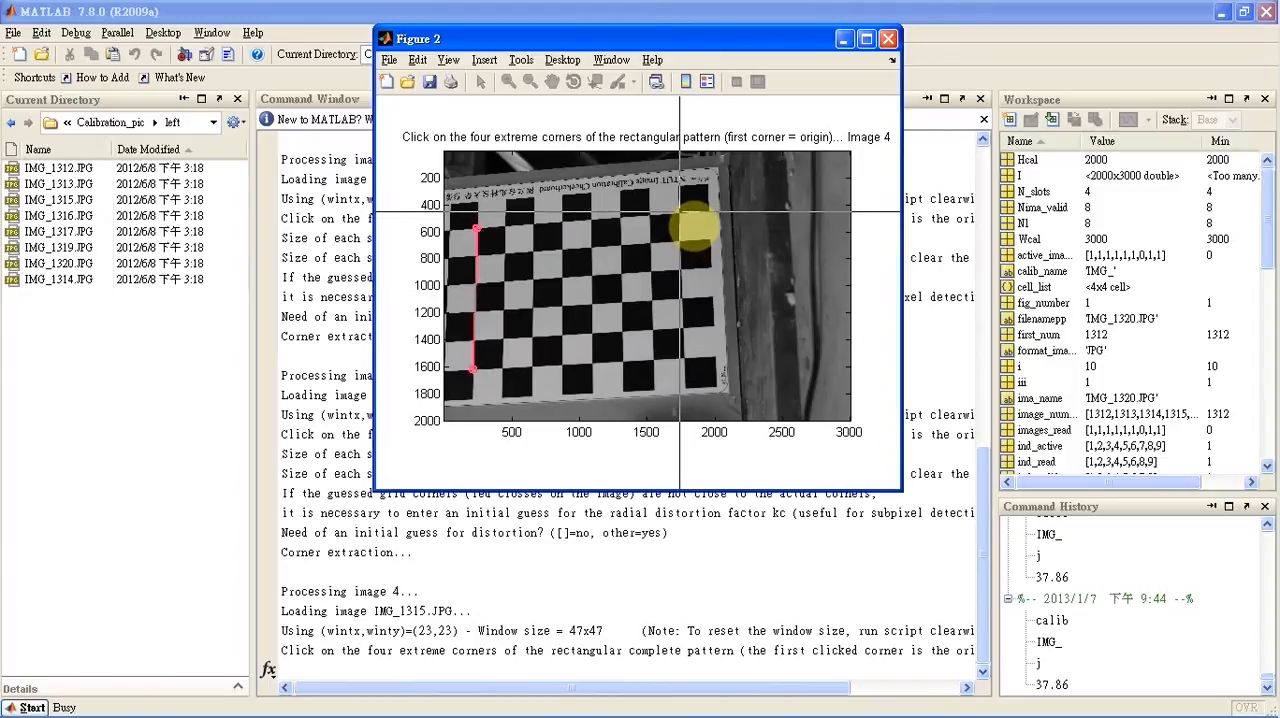
pyautogui.click(679, 213)
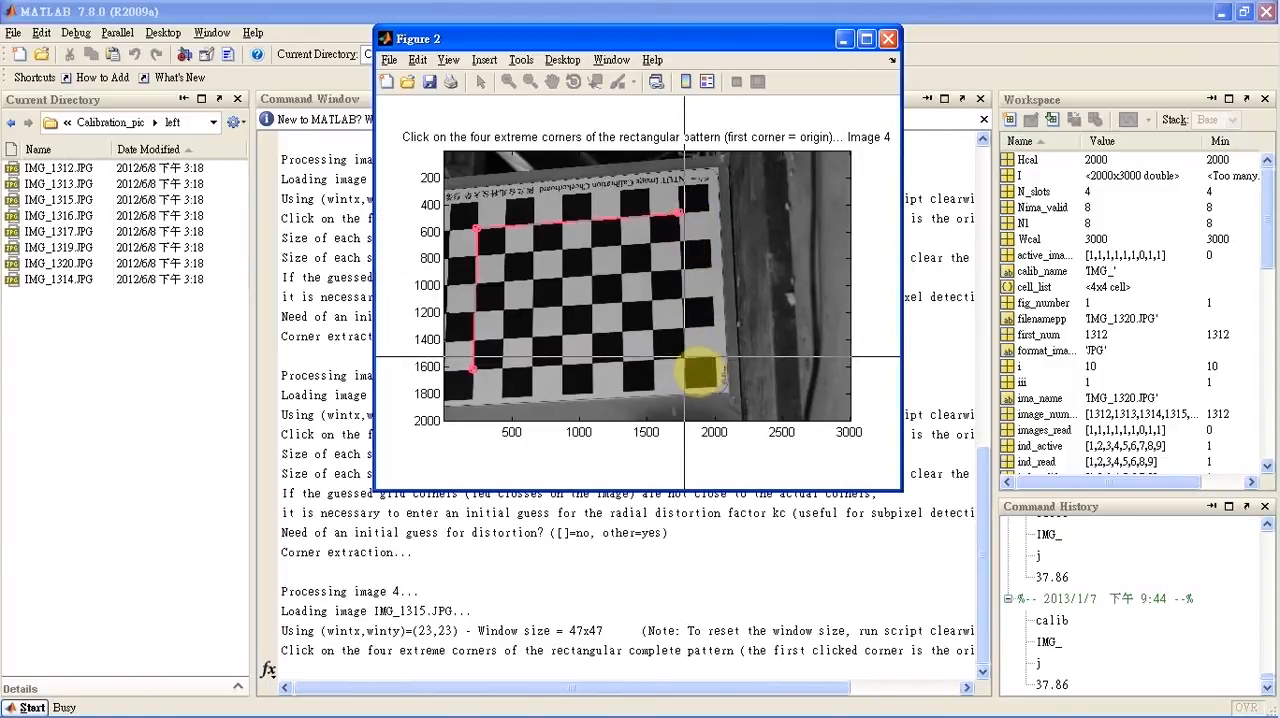
pyautogui.click(684, 358)
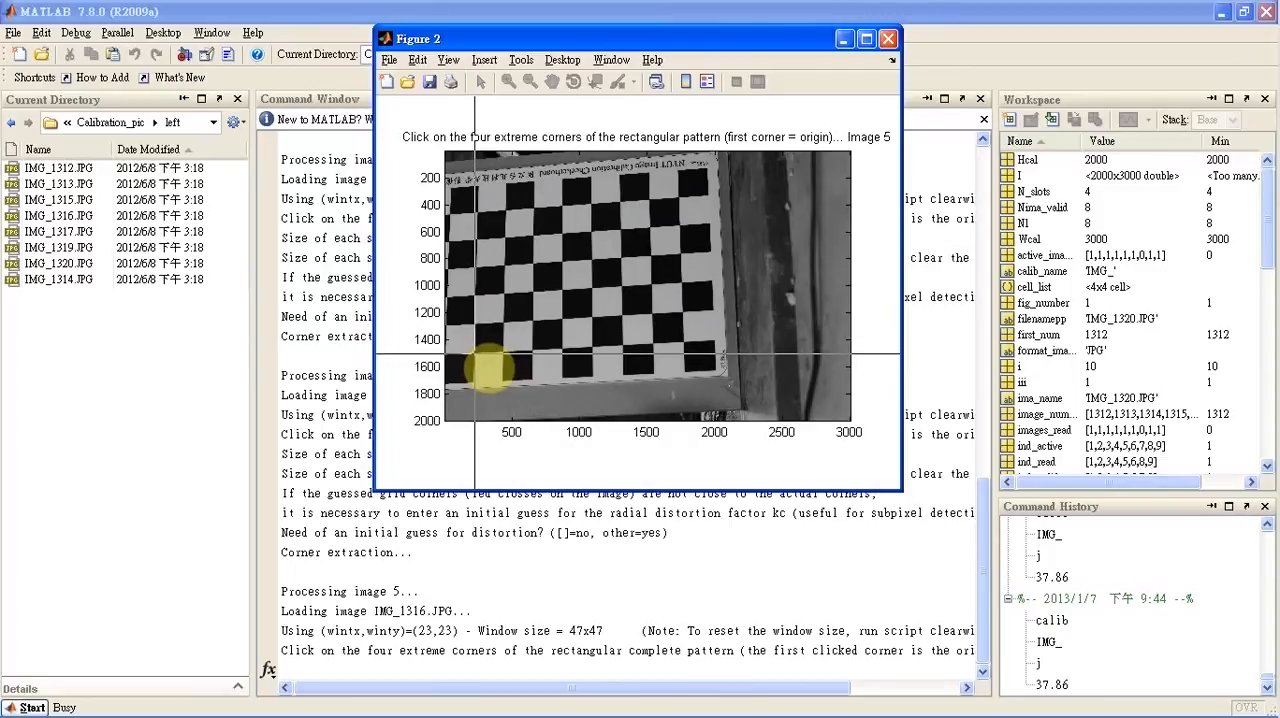
# Mark the four extreme inner checkerboard corners in image 5 clockwise from the lower-left origin, and decline its initial distortion guess
pyautogui.click(474, 352)
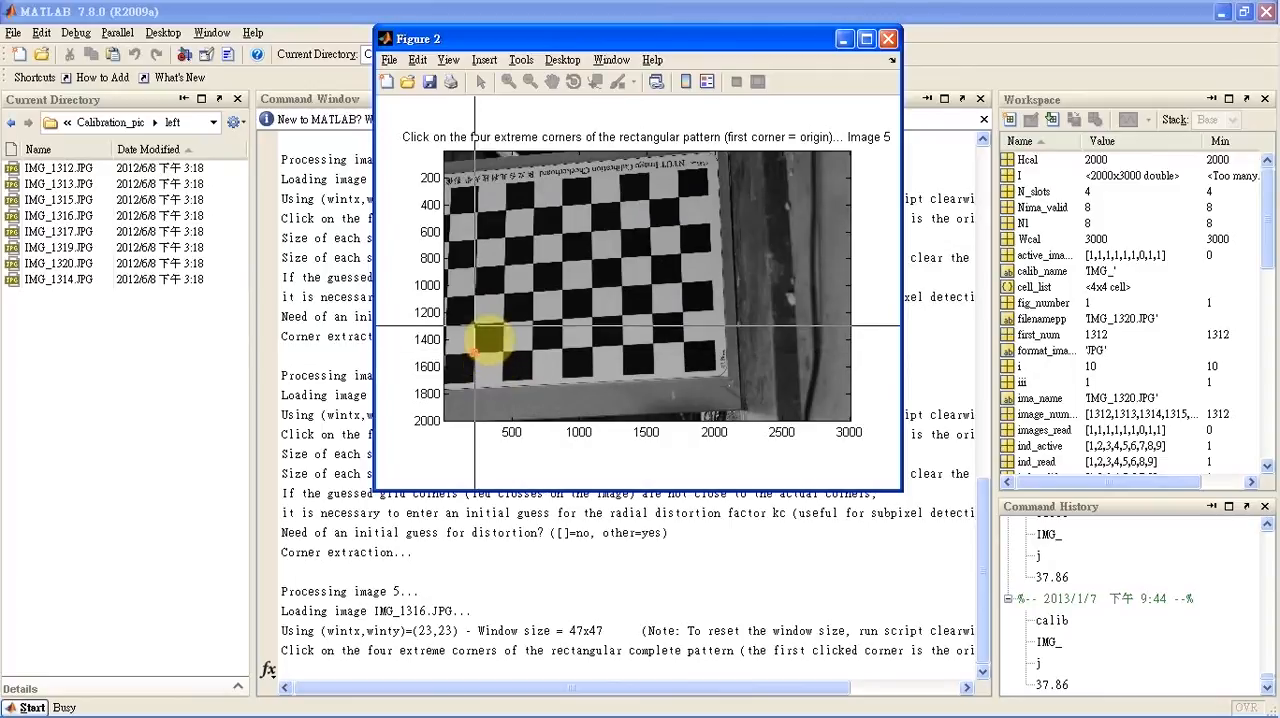
pyautogui.click(477, 212)
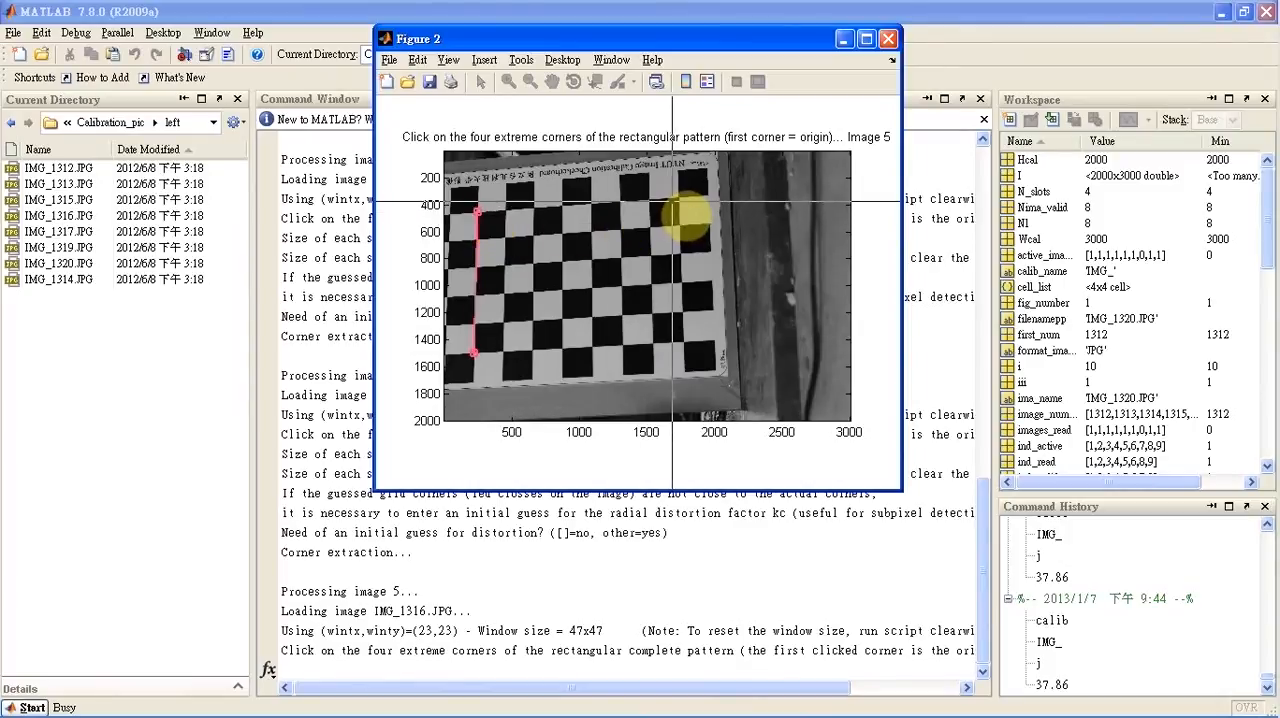
pyautogui.click(678, 199)
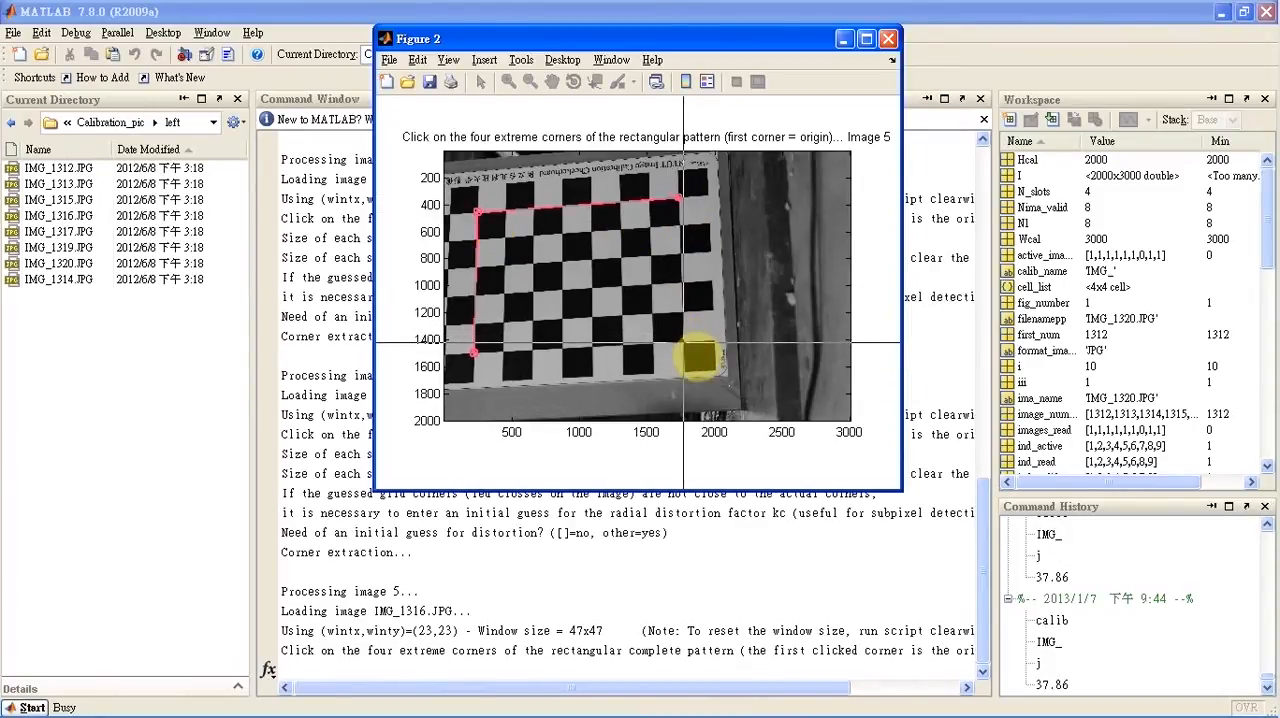
pyautogui.click(683, 342)
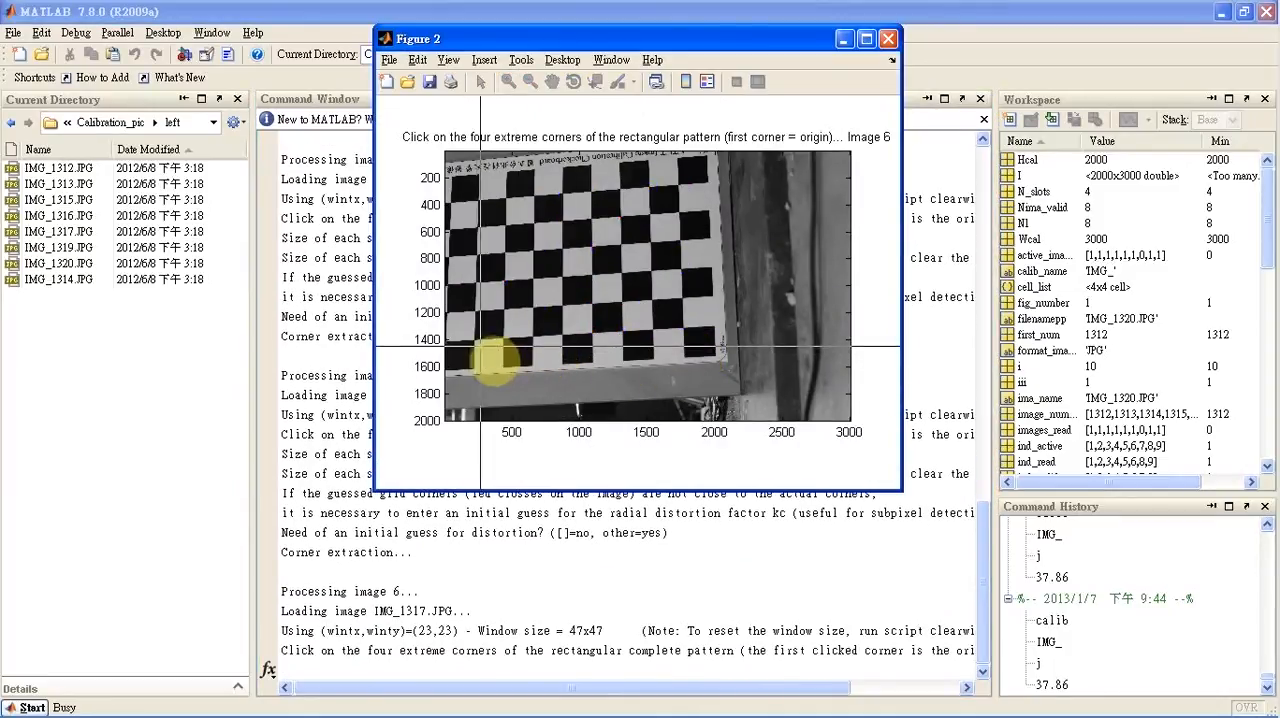
# Mark the four extreme inner checkerboard corners in image 6 clockwise from the lower-left origin, and decline its initial distortion guess
pyautogui.click(474, 341)
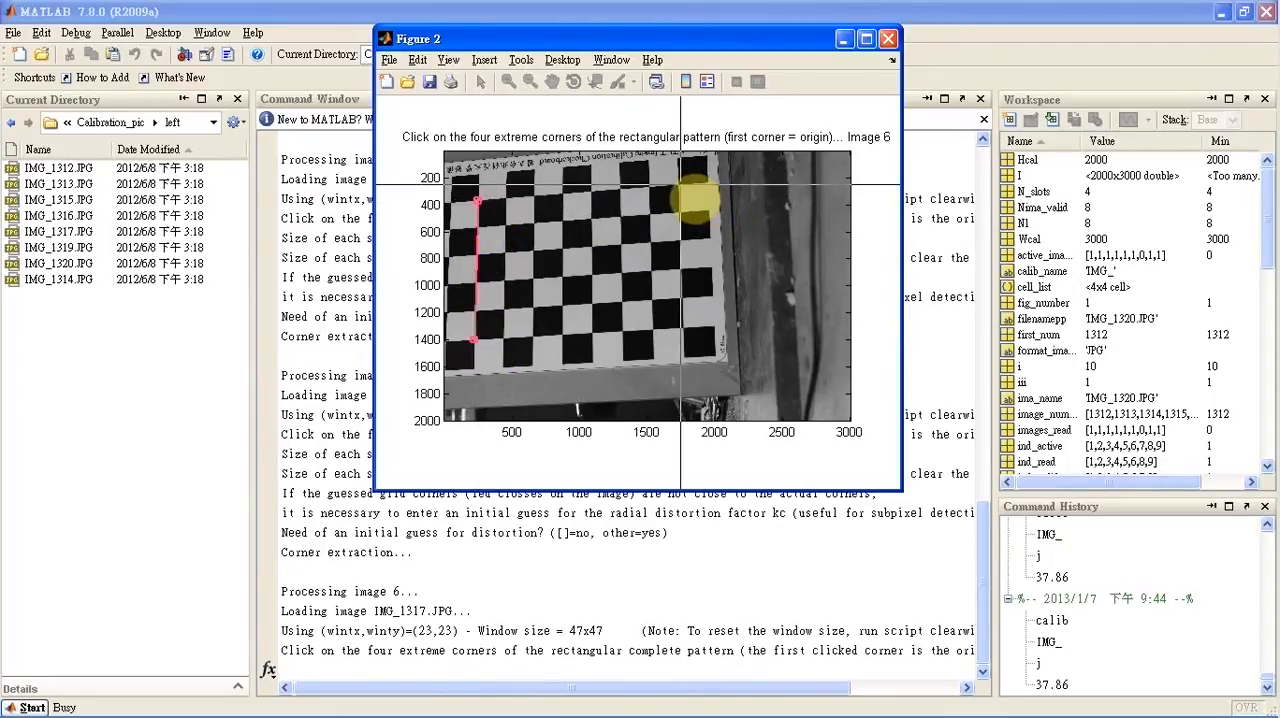
pyautogui.click(679, 184)
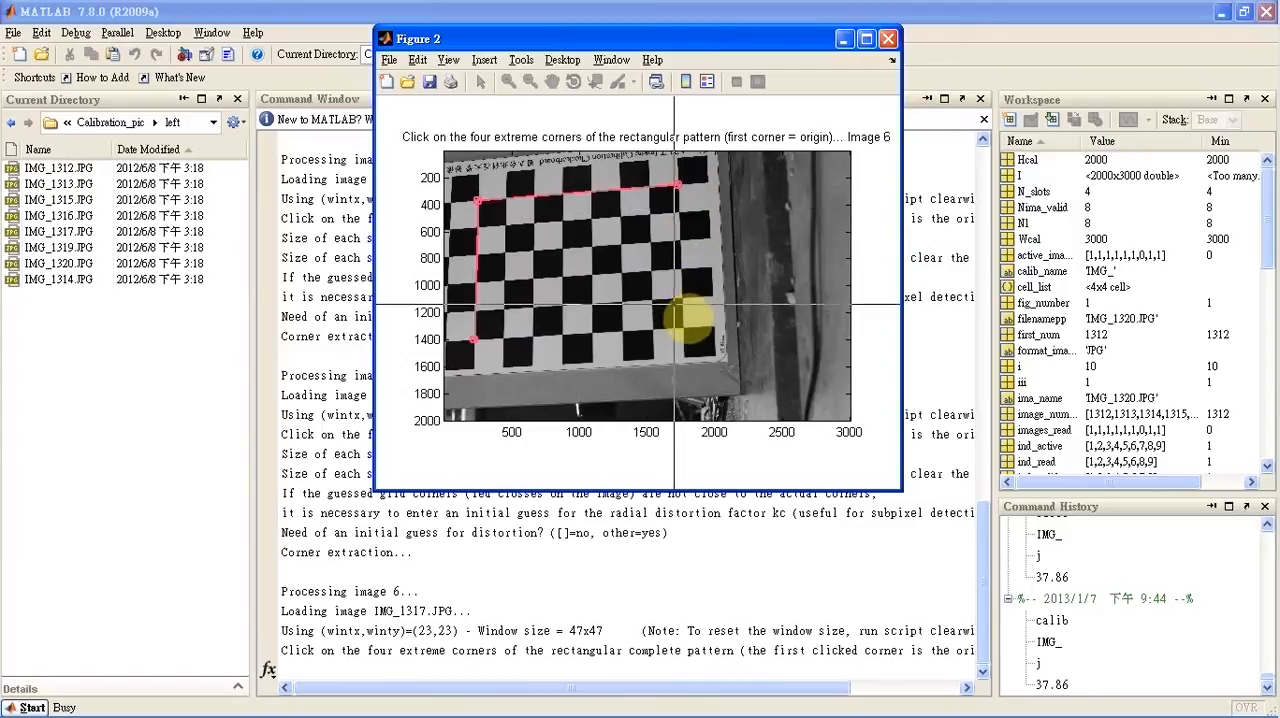
pyautogui.click(684, 326)
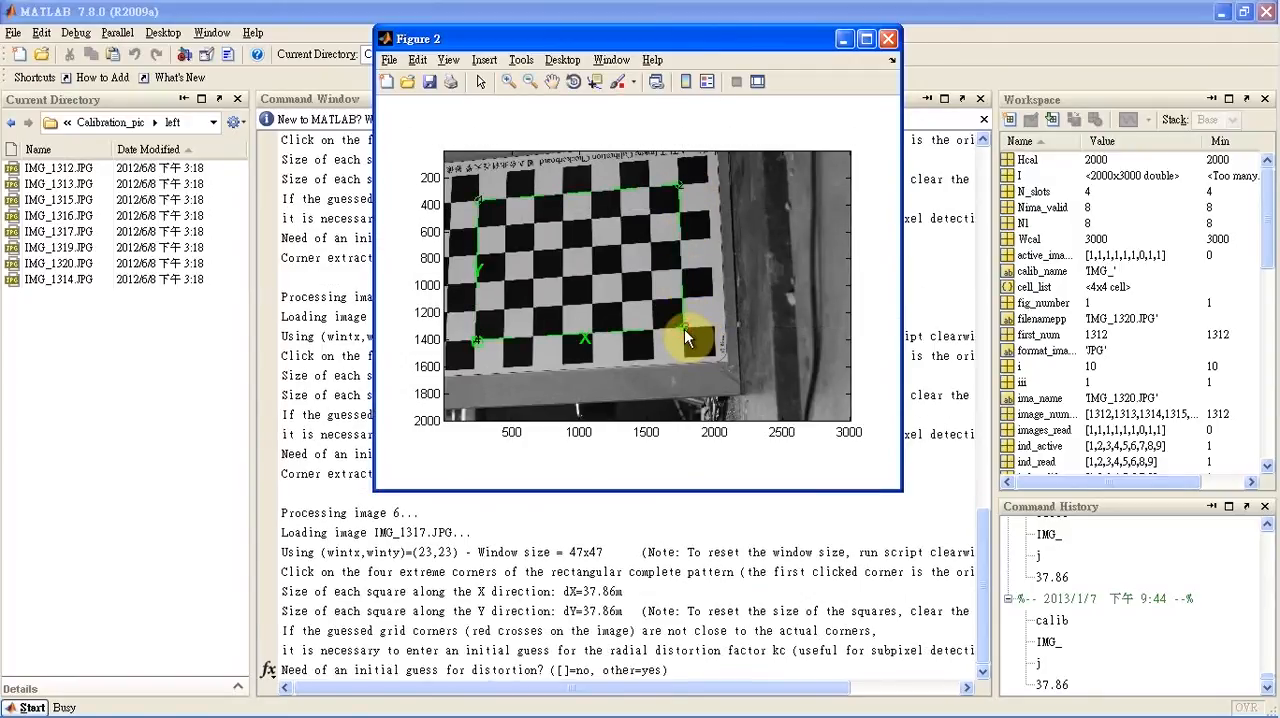
pyautogui.press('Return')
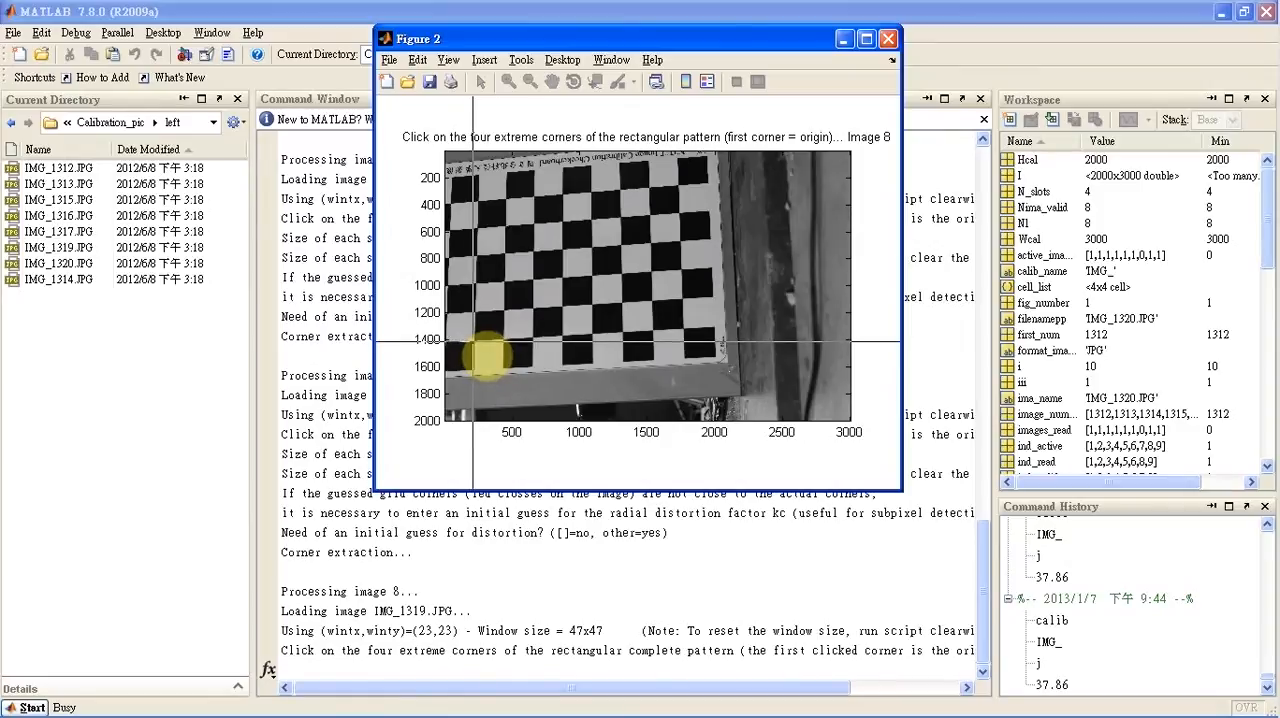
# Mark the four extreme inner checkerboard corners in image 8 clockwise from the lower-left origin, and decline its initial distortion guess
pyautogui.click(472, 340)
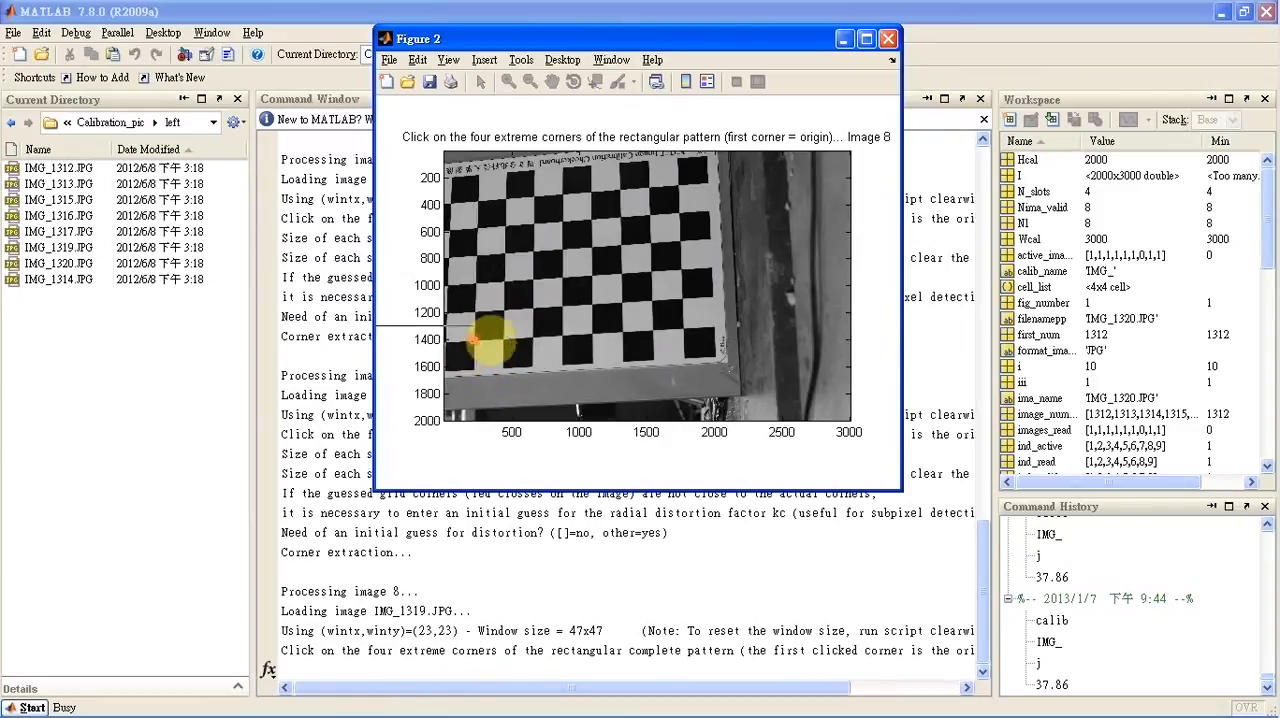
pyautogui.click(476, 203)
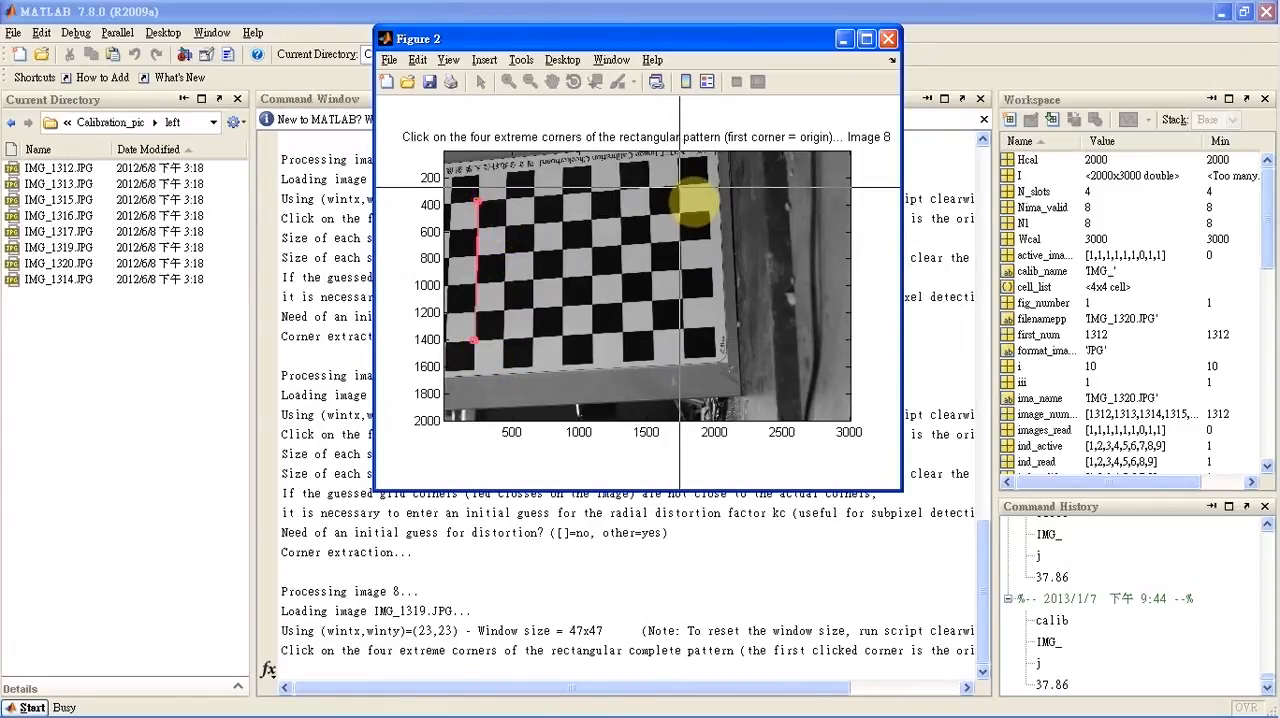
pyautogui.click(679, 186)
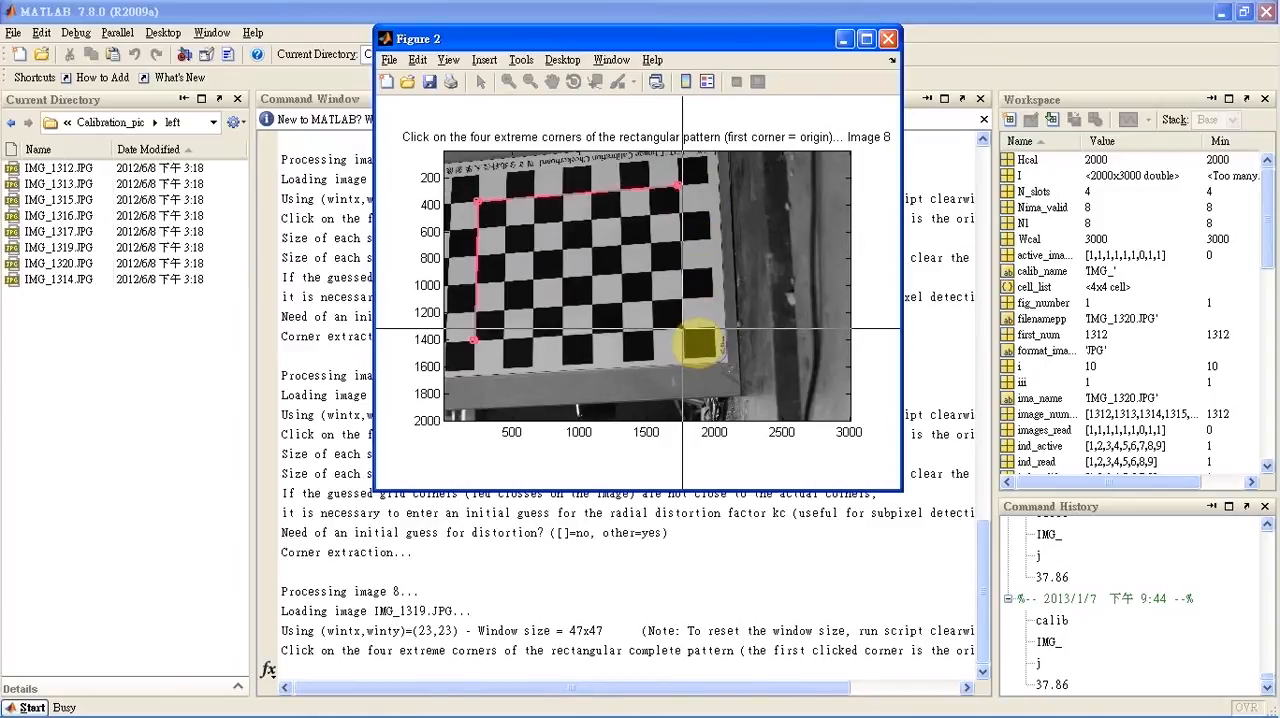
pyautogui.click(684, 329)
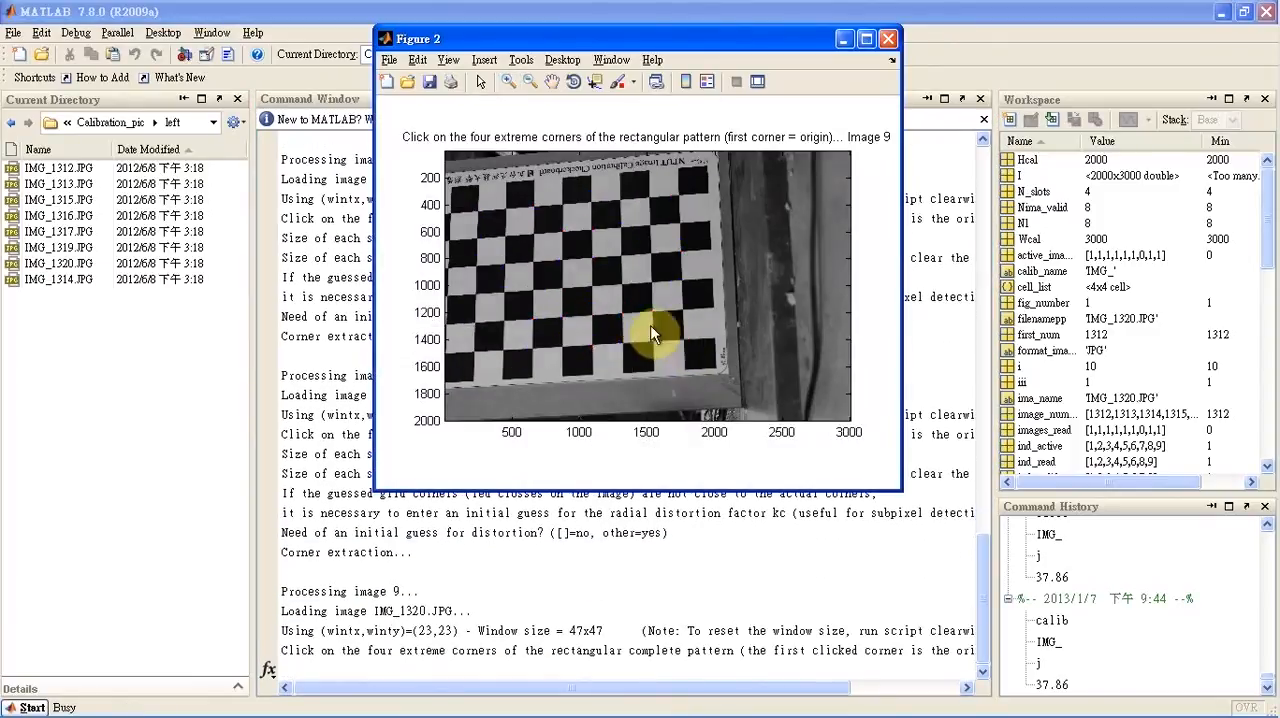
# Mark the four extreme inner checkerboard corners in image 9 clockwise from the lower-left origin, and decline its initial distortion guess
pyautogui.click(472, 350)
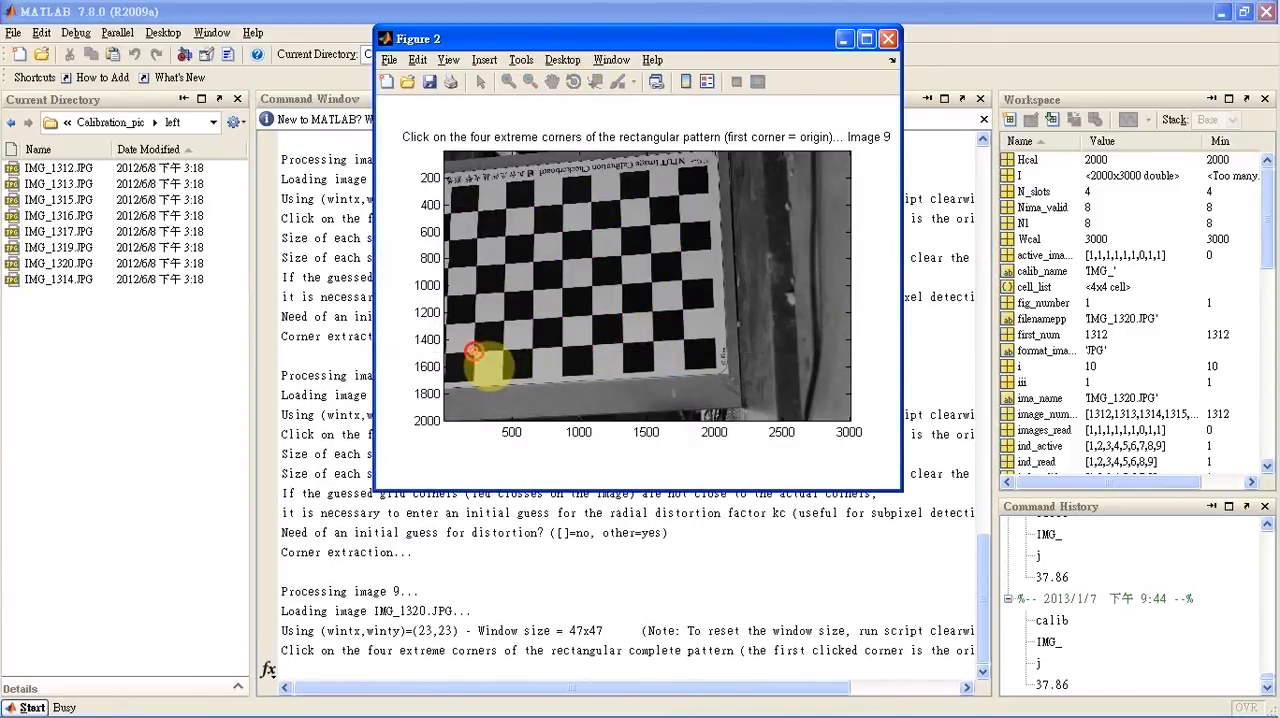
pyautogui.click(477, 211)
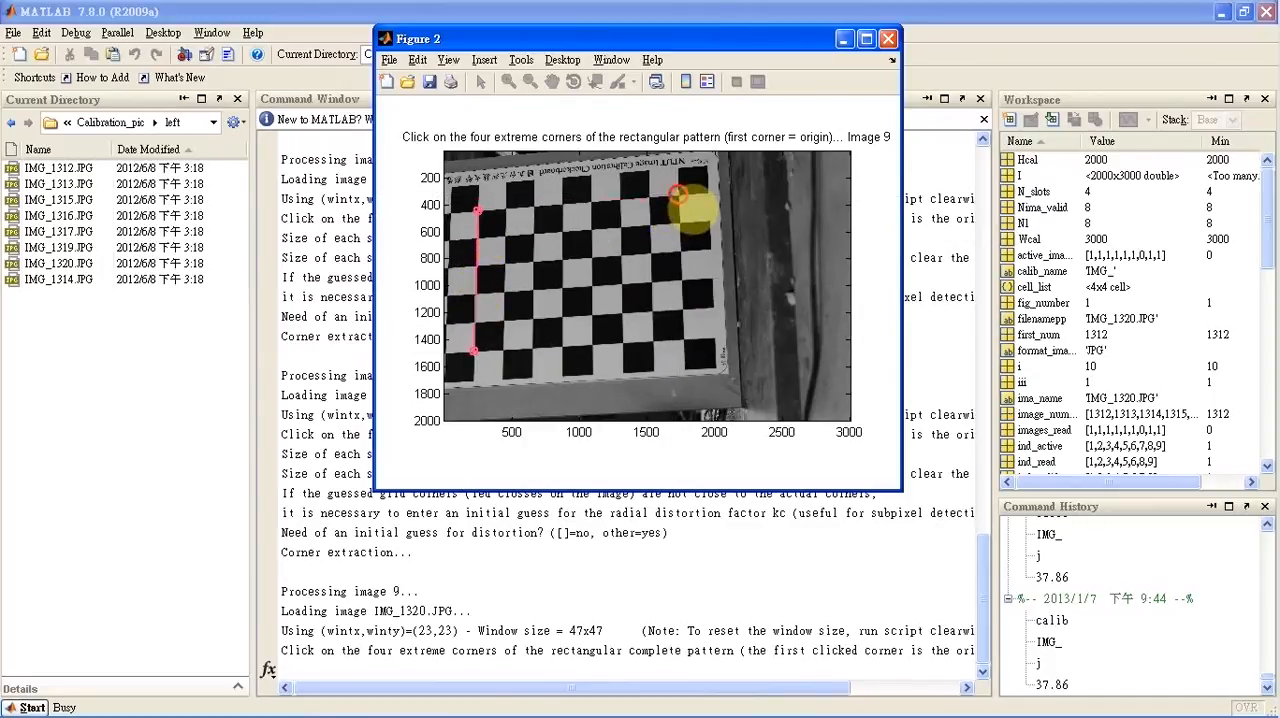
pyautogui.click(678, 194)
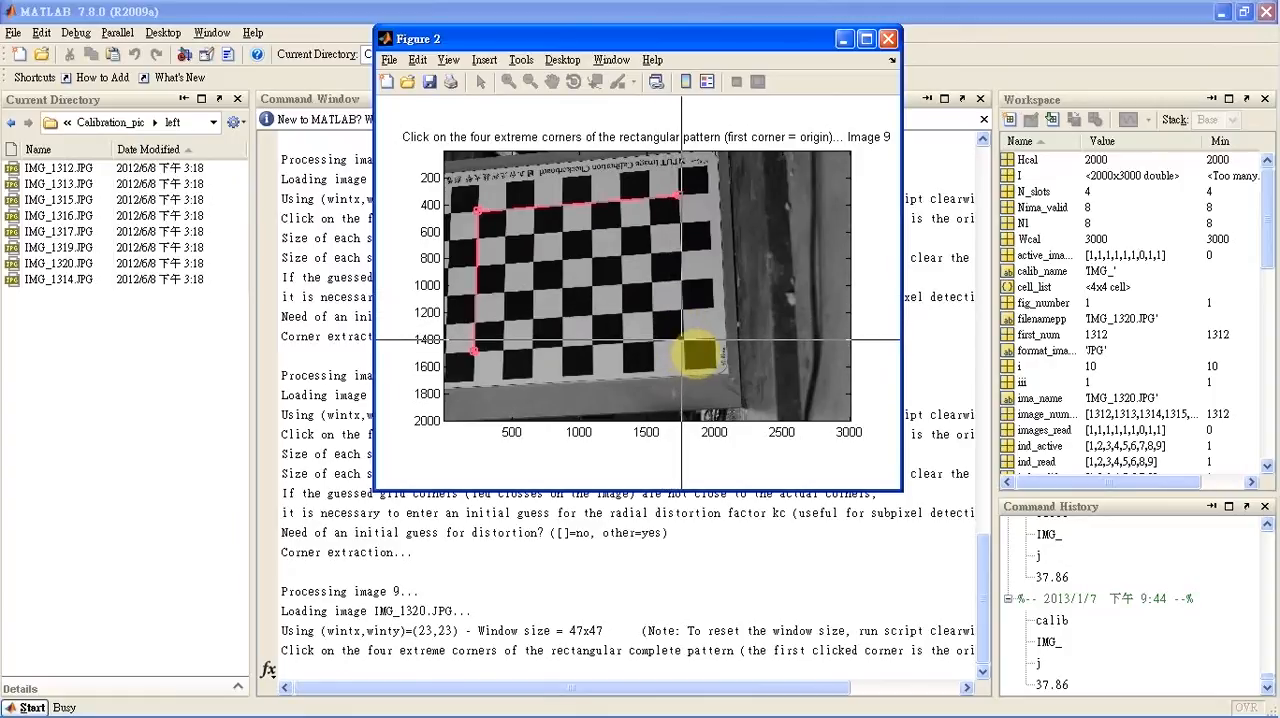
pyautogui.click(684, 340)
pyautogui.press('Return')
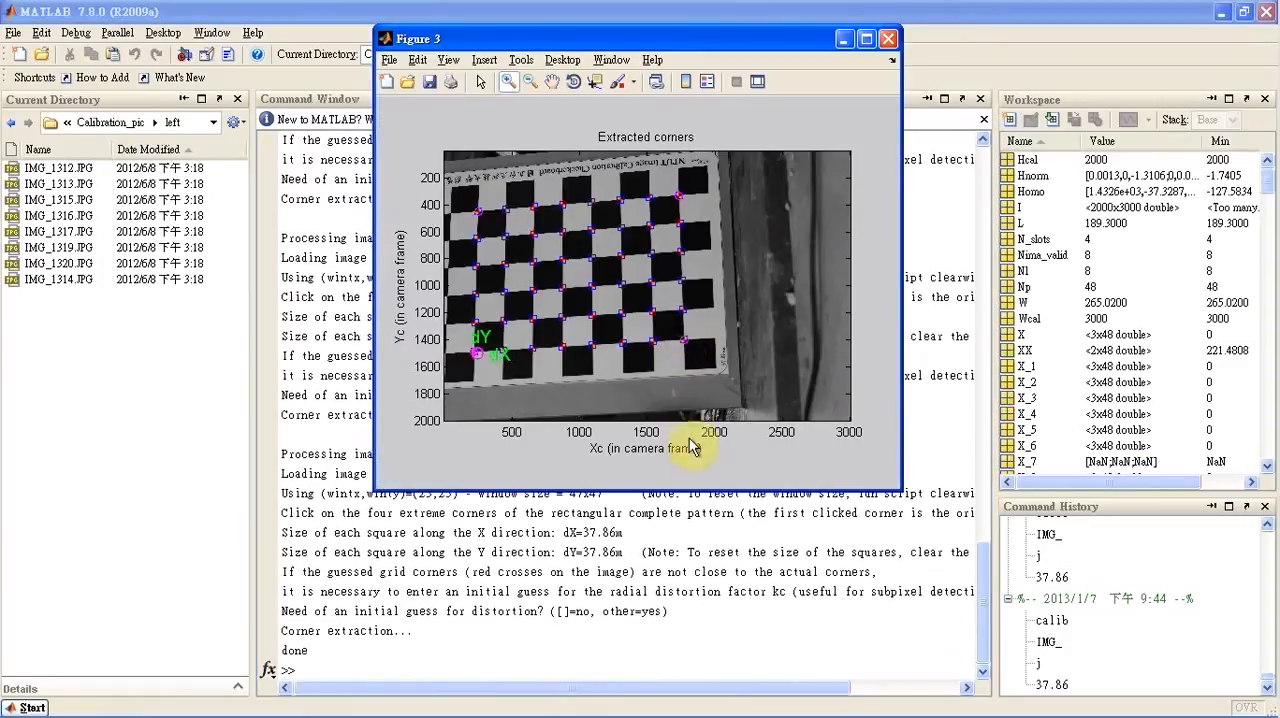
# Run the calibration from the Camera Calibration Toolbox on the extracted corners and save the calibration results
pyautogui.moveTo(727, 712)
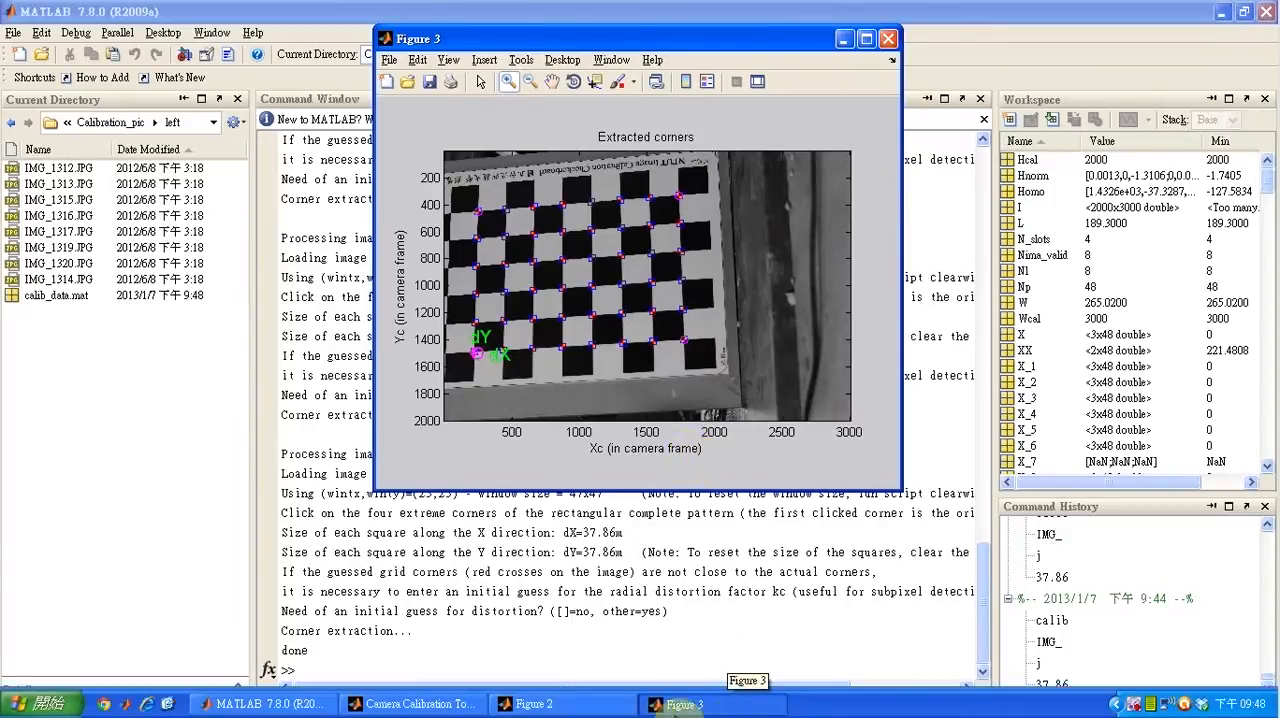
pyautogui.click(422, 704)
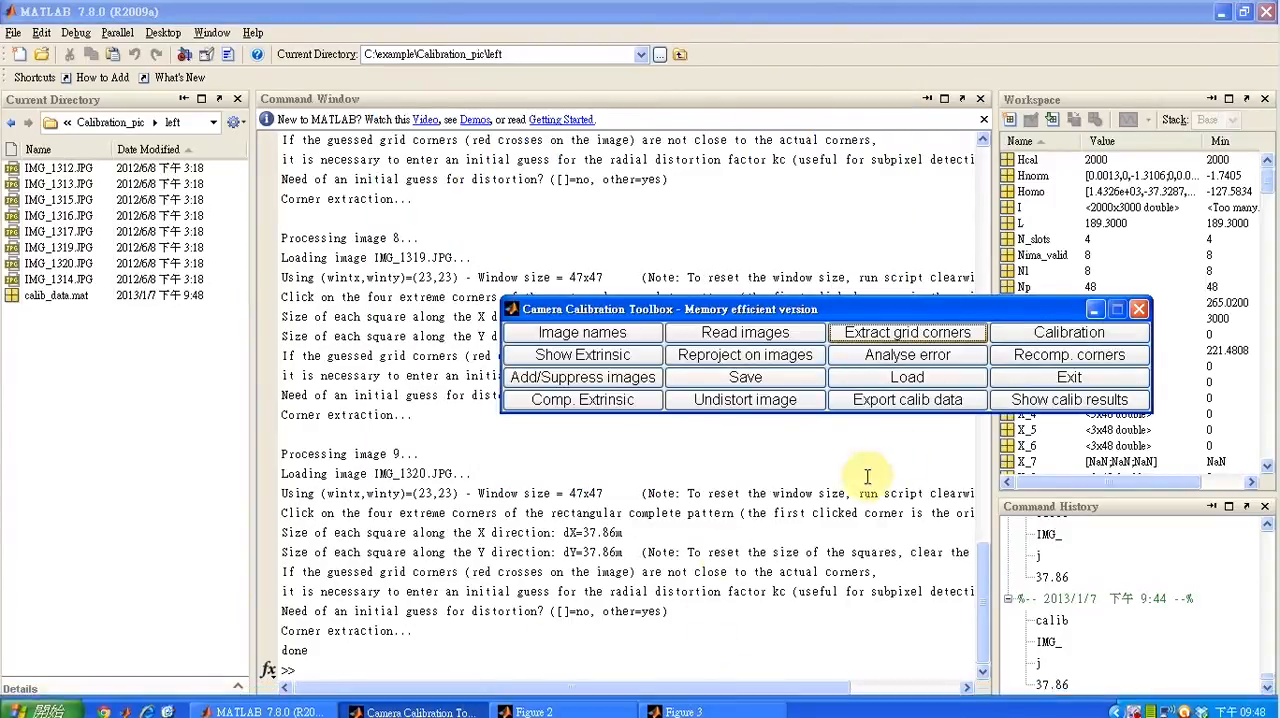
pyautogui.click(1030, 338)
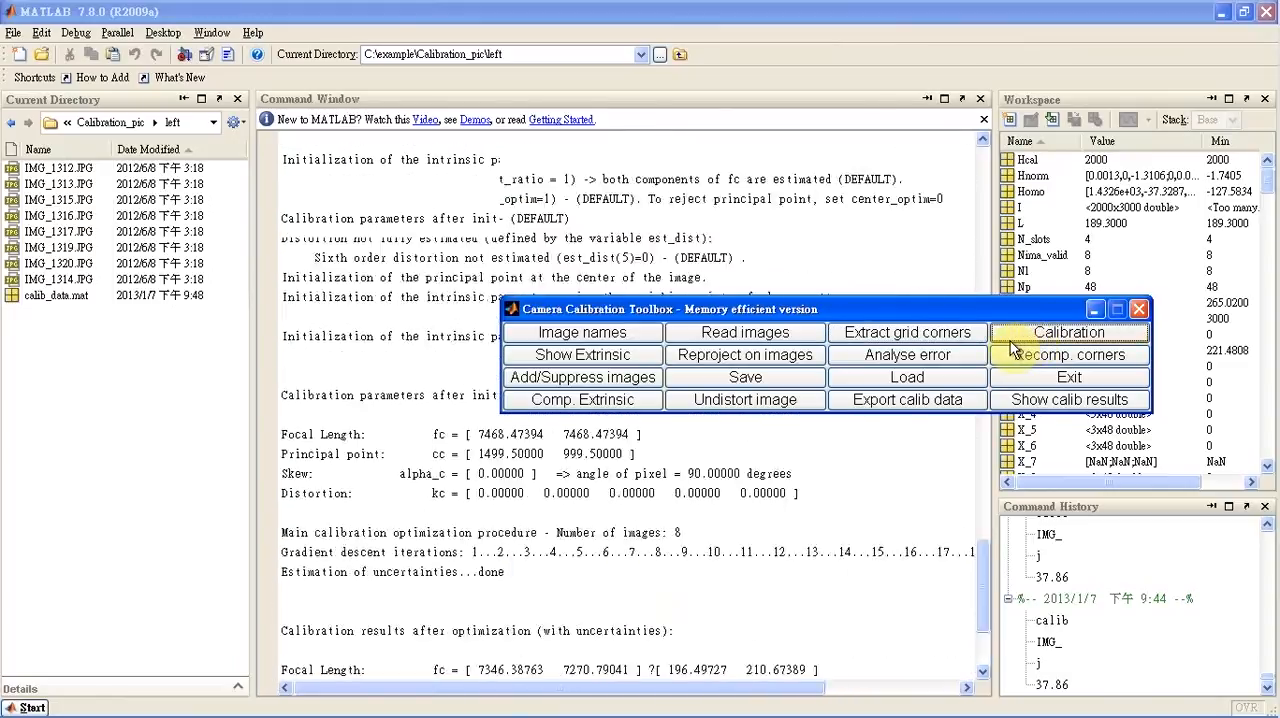
pyautogui.moveTo(773, 327); pyautogui.dragTo(660, 106)
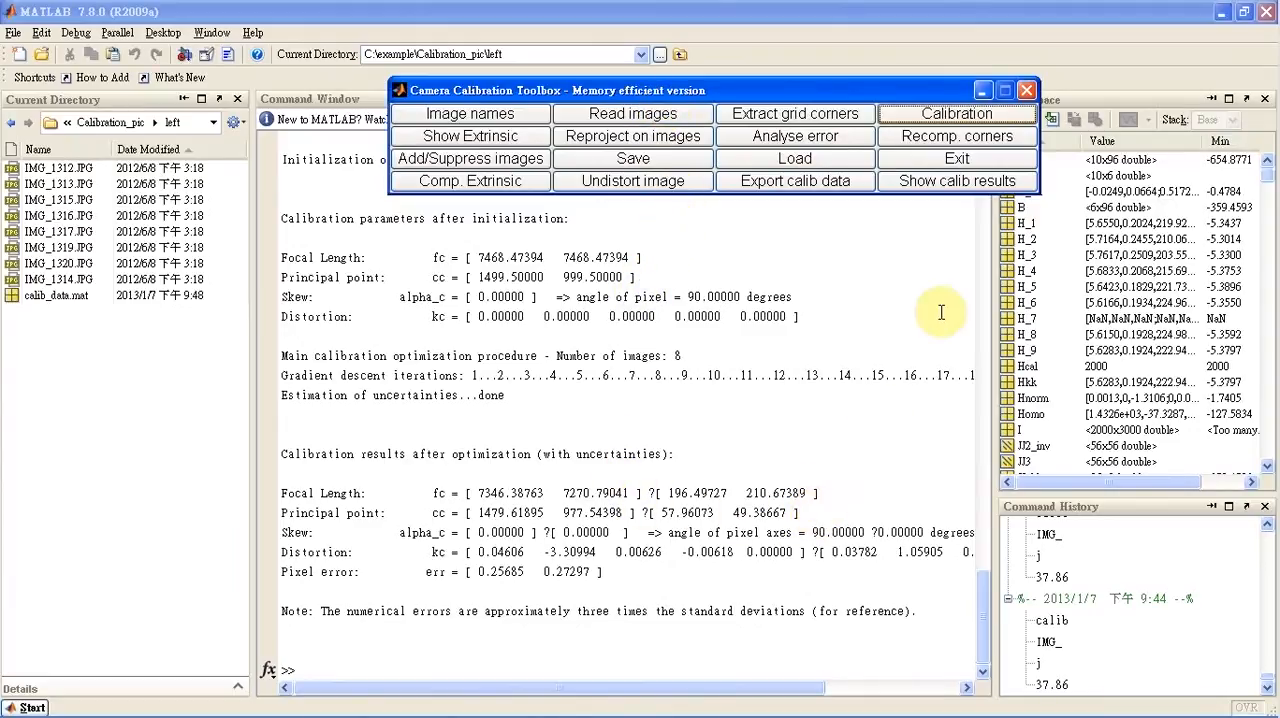
pyautogui.click(634, 160)
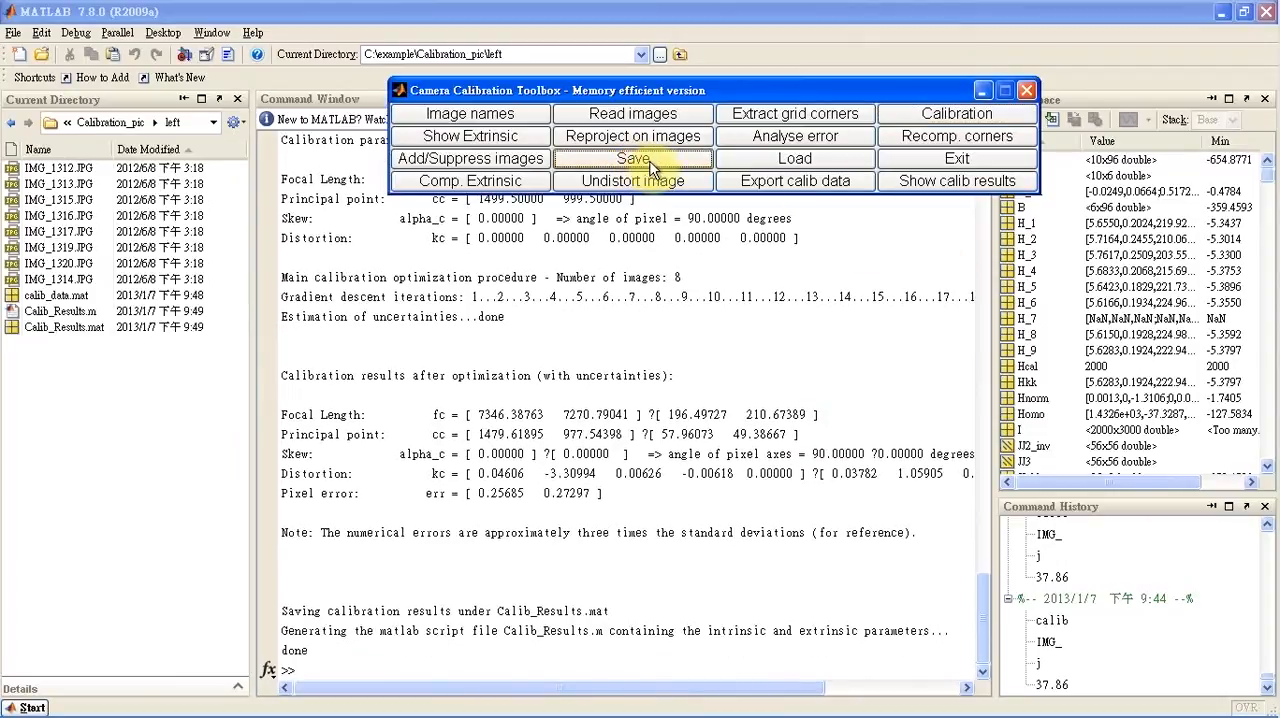
# Exit the Camera Calibration Toolbox and close the leftover Figure 3 and Figure 2 windows
pyautogui.click(945, 162)
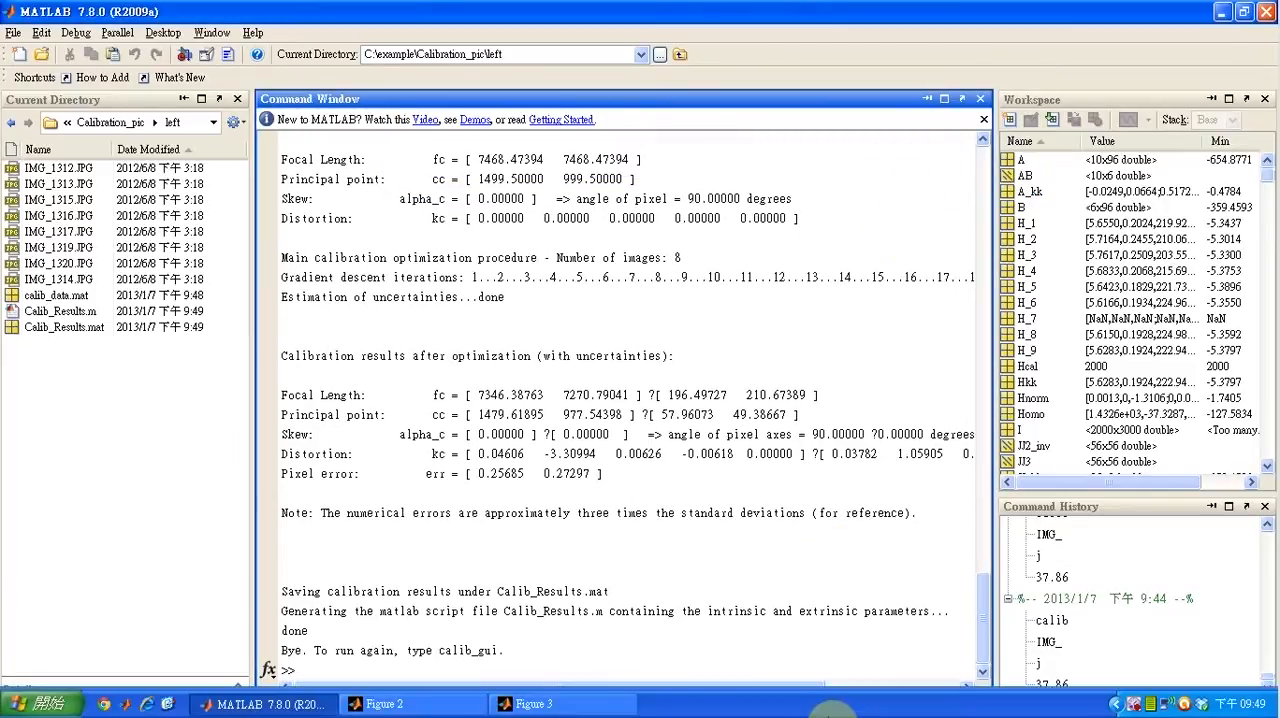
pyautogui.click(577, 710)
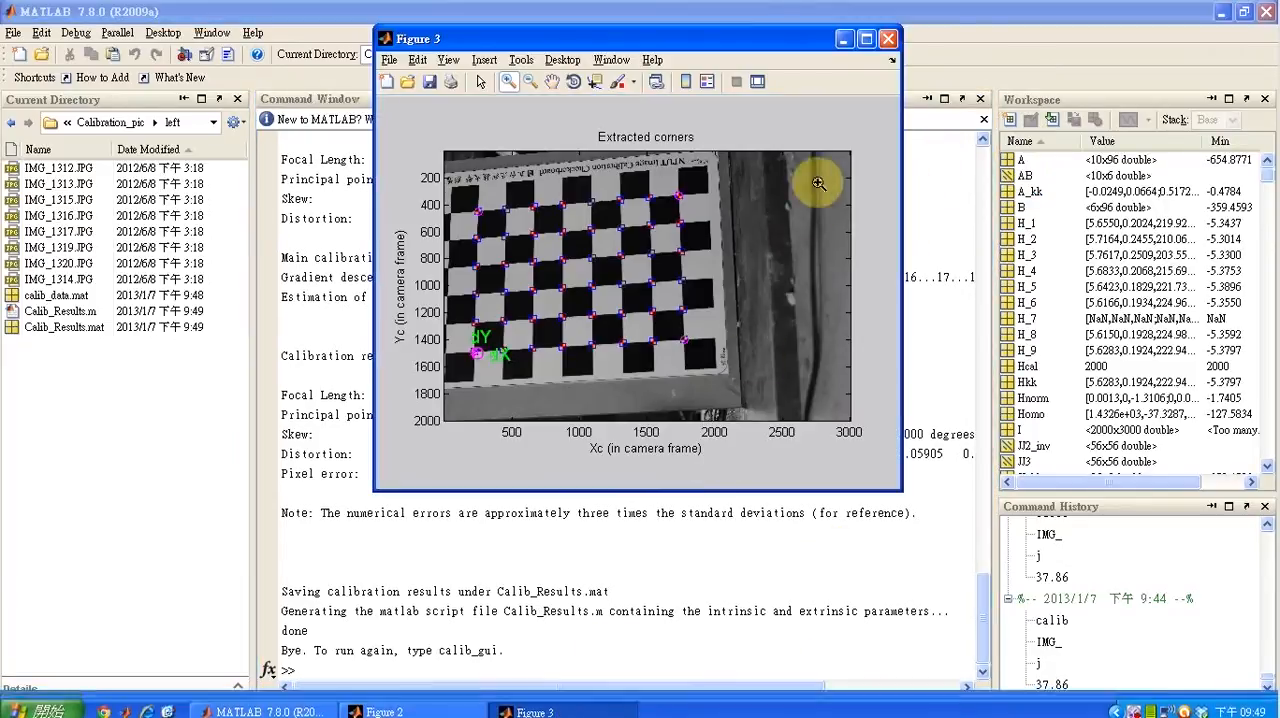
pyautogui.click(882, 42)
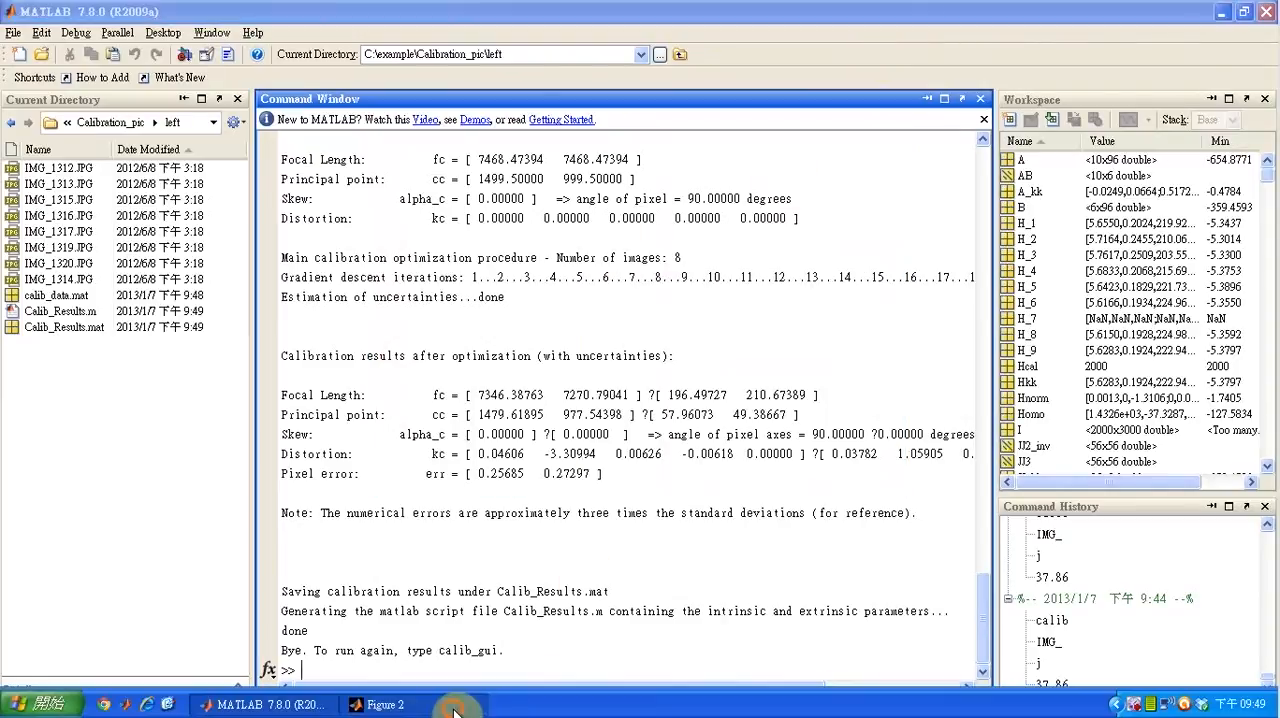
pyautogui.click(421, 707)
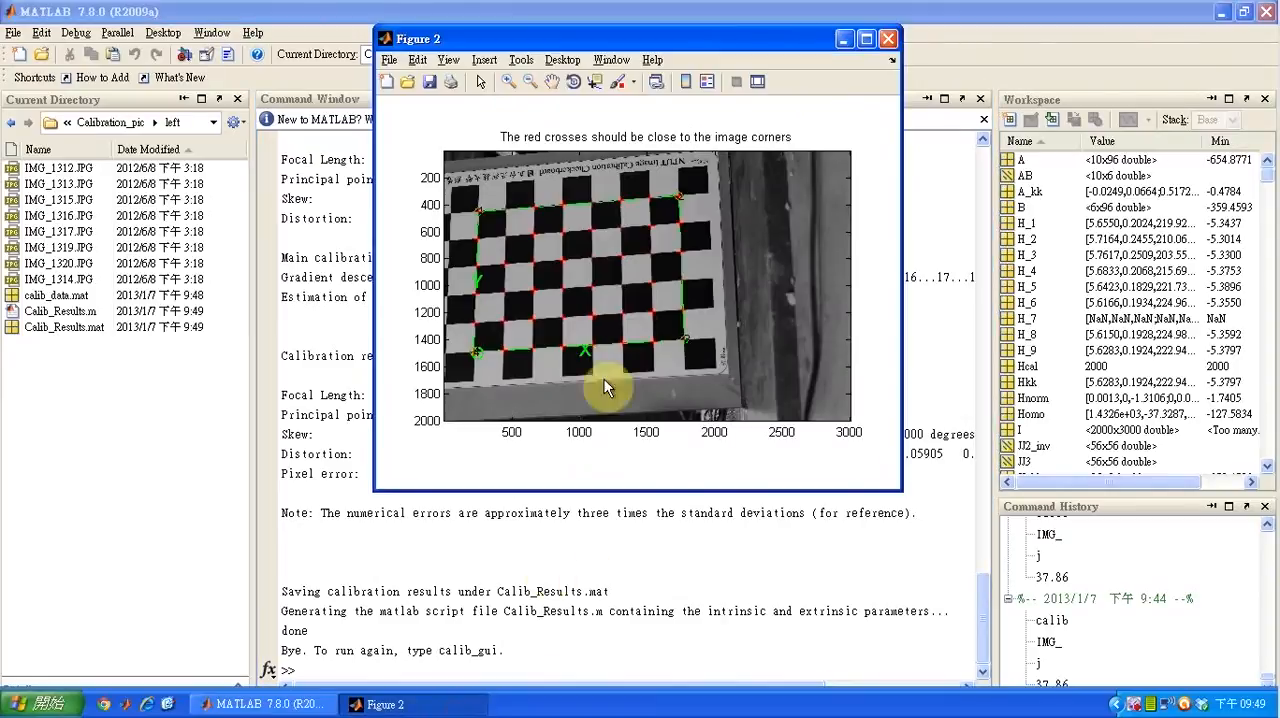
pyautogui.click(889, 41)
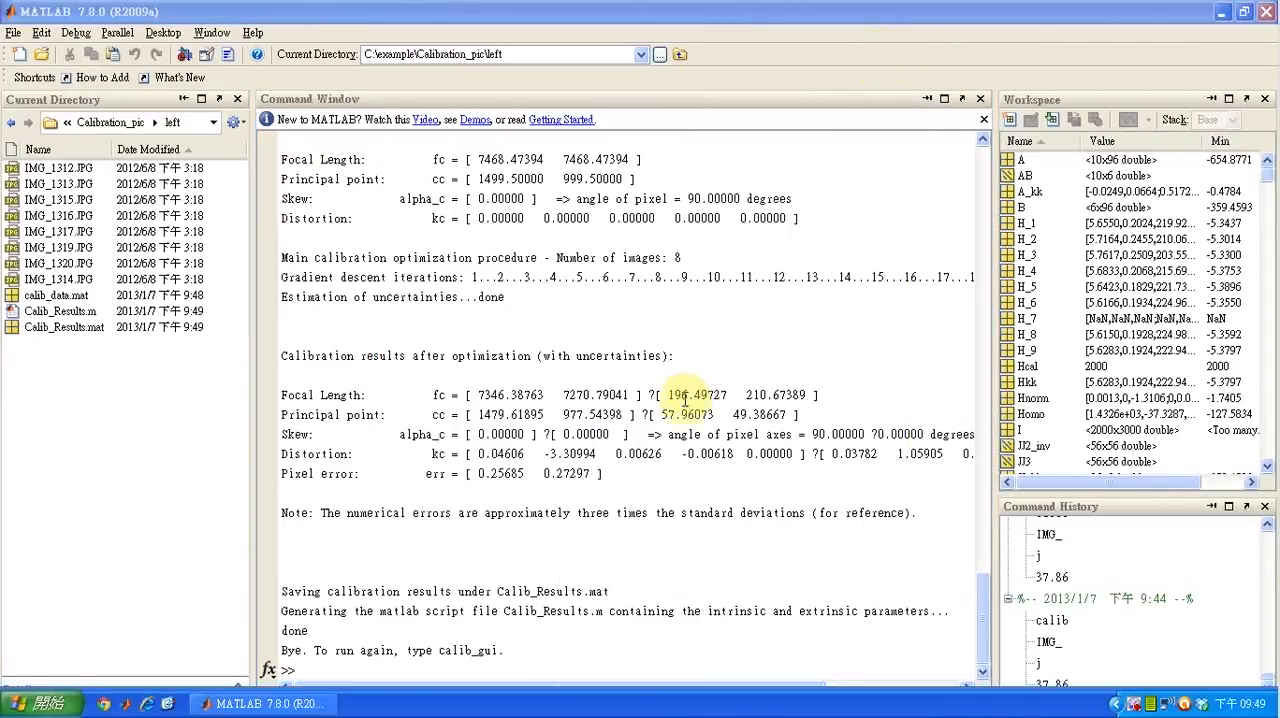
# Change the current directory to Calibration_pic\right, and reset the workspace and Command Window with clear;clc
pyautogui.click(488, 664)
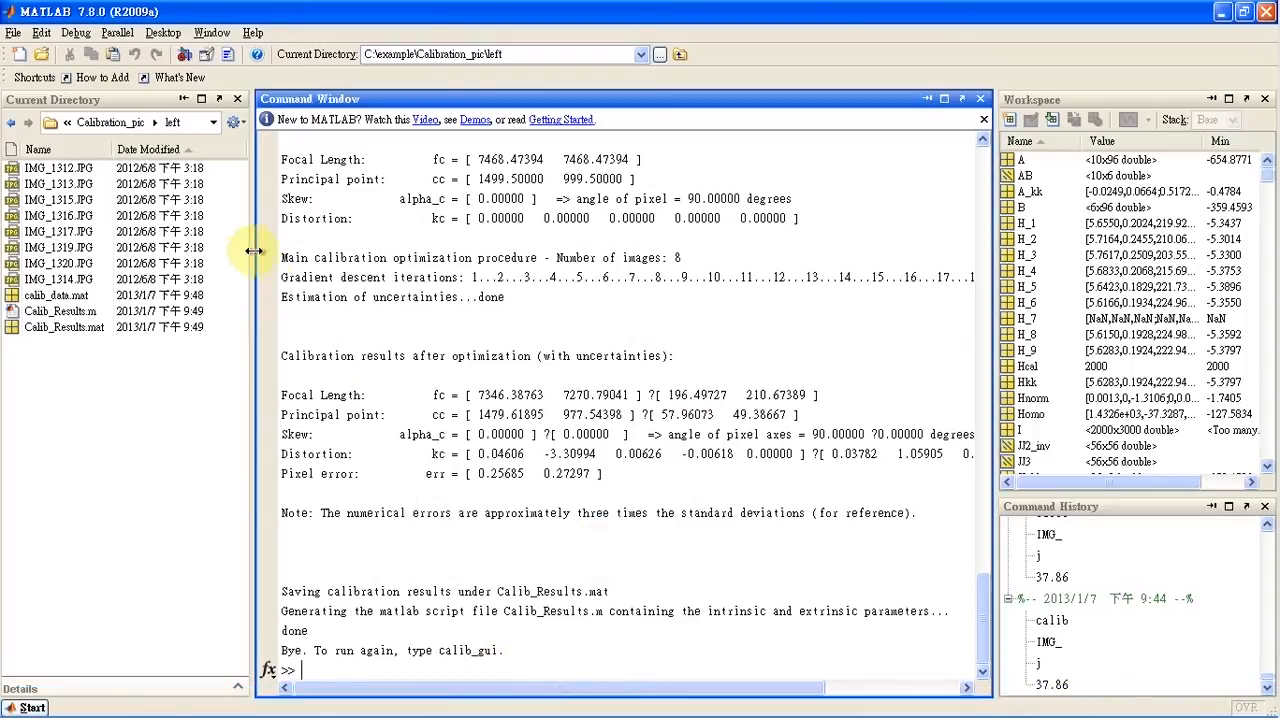
pyautogui.click(157, 123)
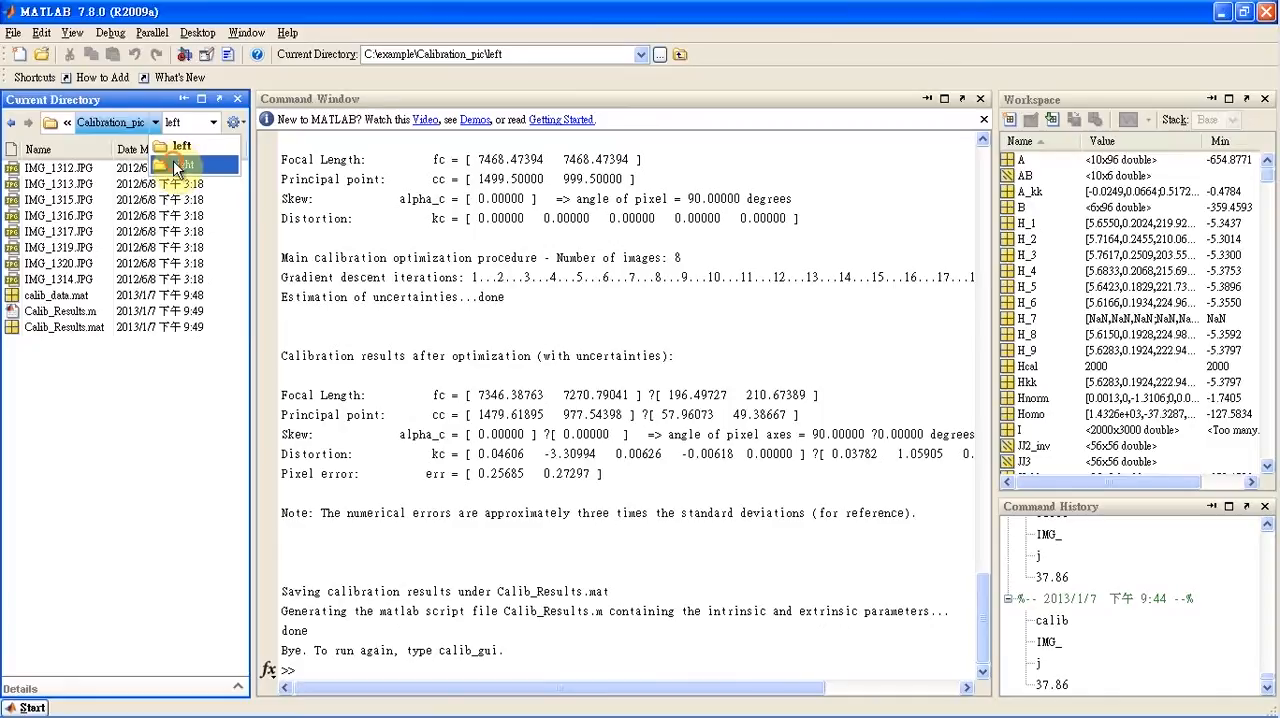
pyautogui.click(177, 166)
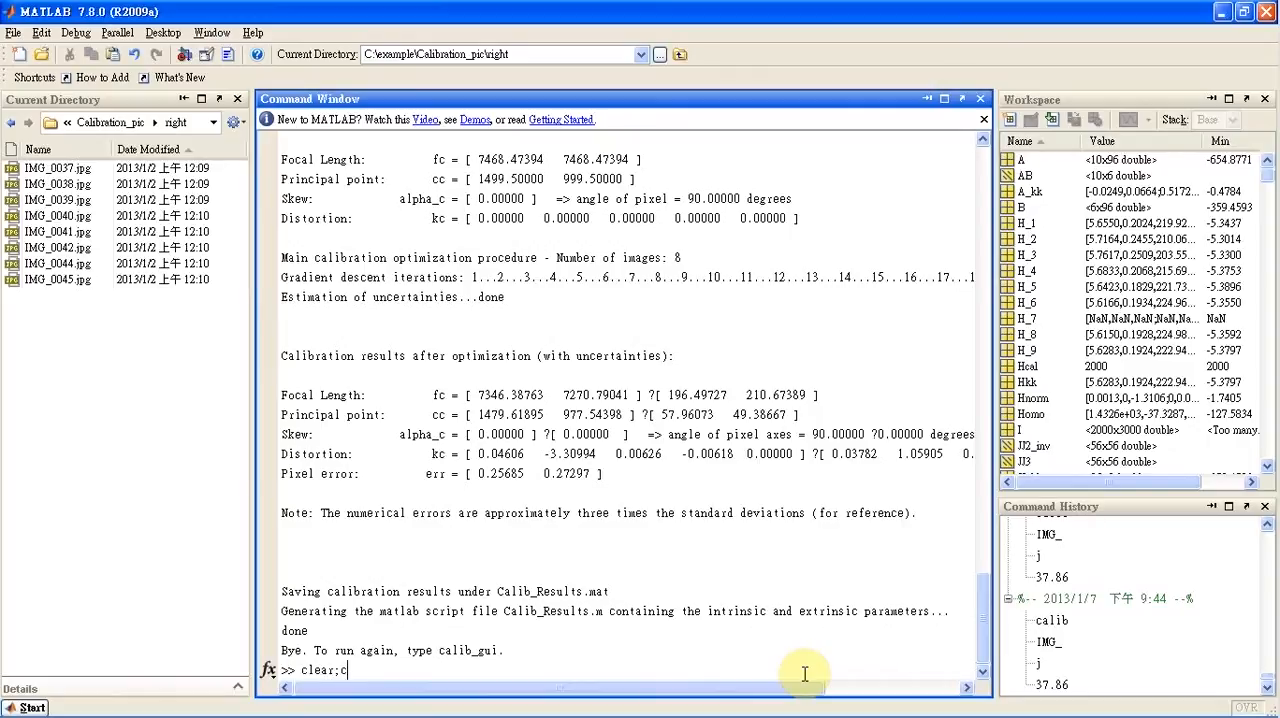
pyautogui.press('Return')
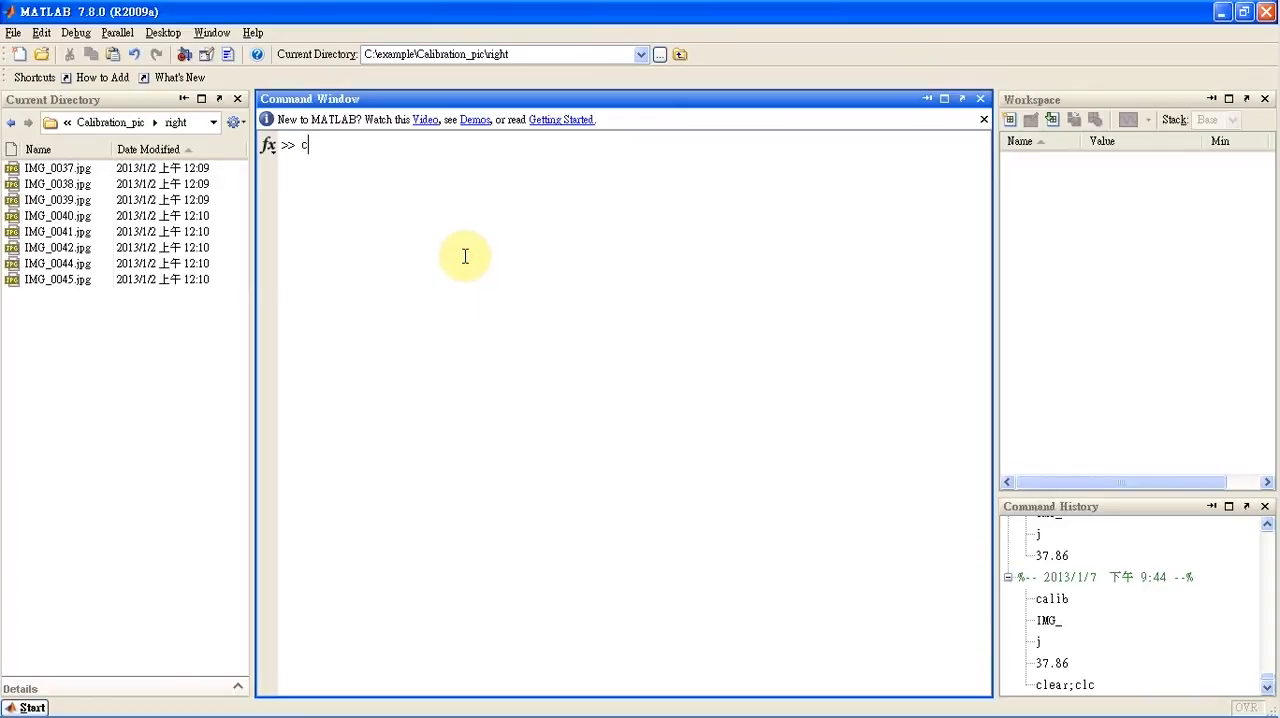
# Launch the Camera Calibration Toolbox with the calib command in its memory efficient mode
pyautogui.write('calib')
pyautogui.press('Return')
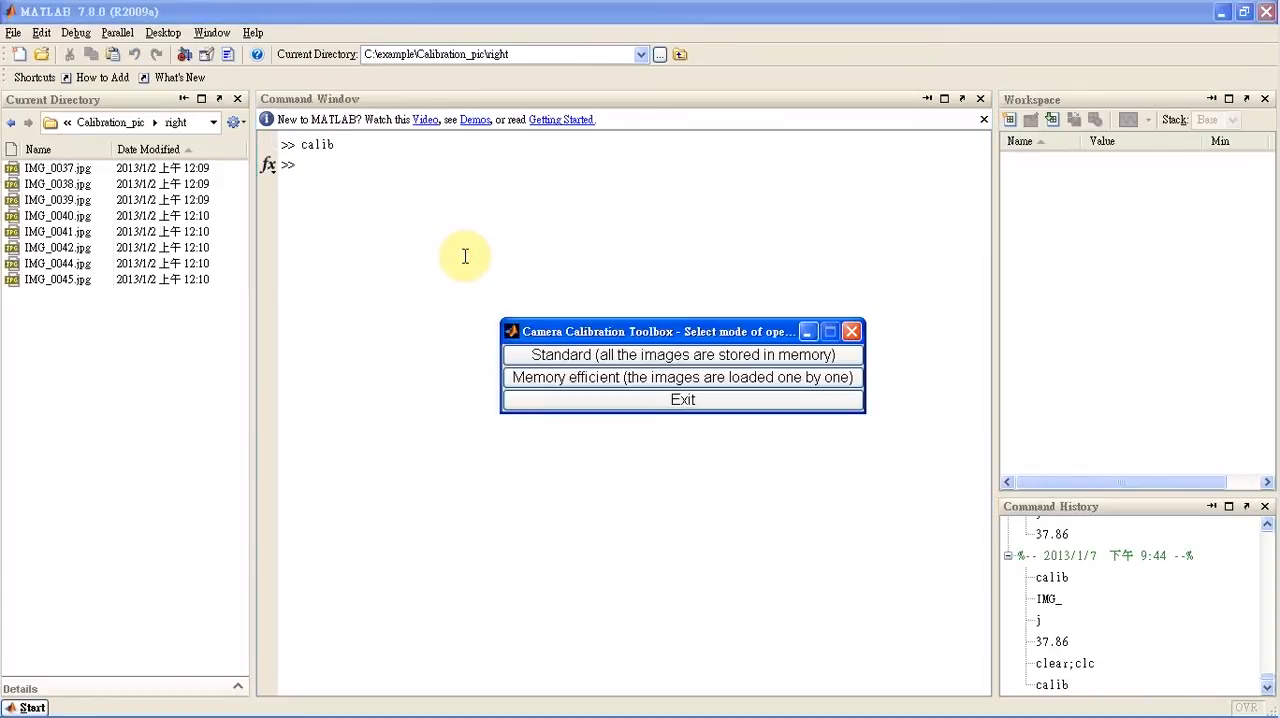
pyautogui.click(527, 380)
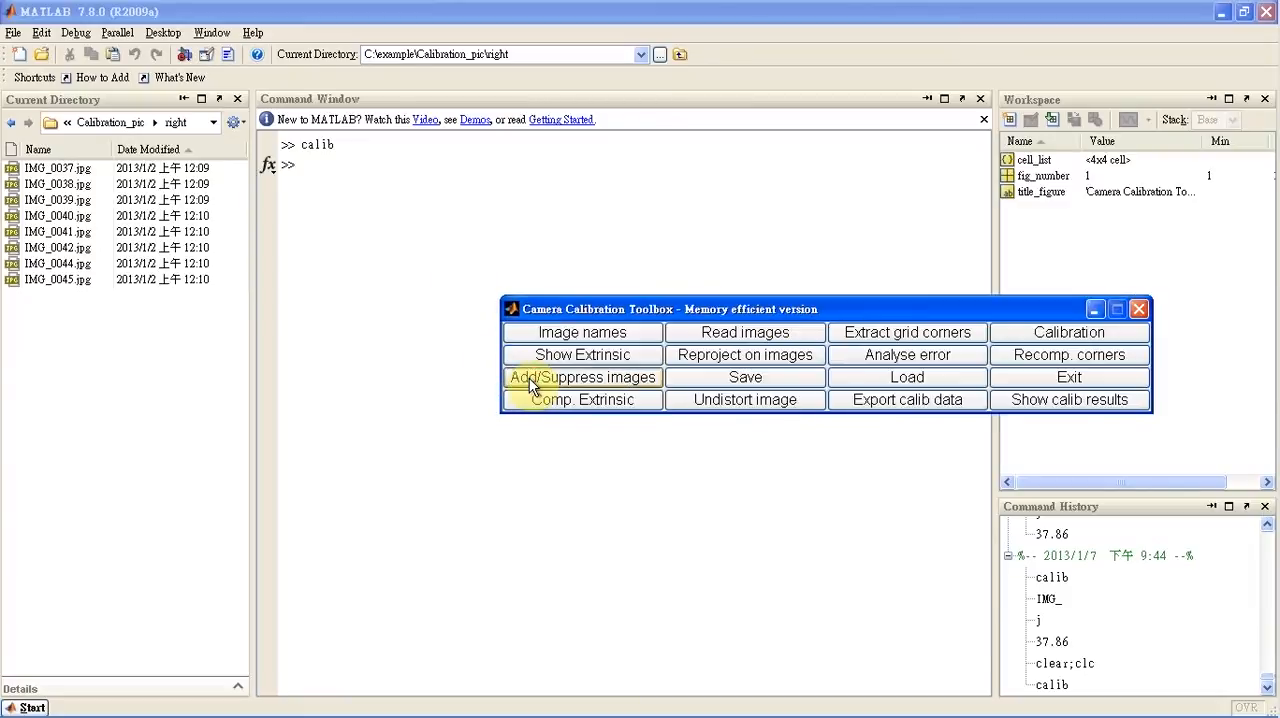
# Define the calibration images with basename IMG_ and image format j, and read them into the toolbox
pyautogui.click(563, 332)
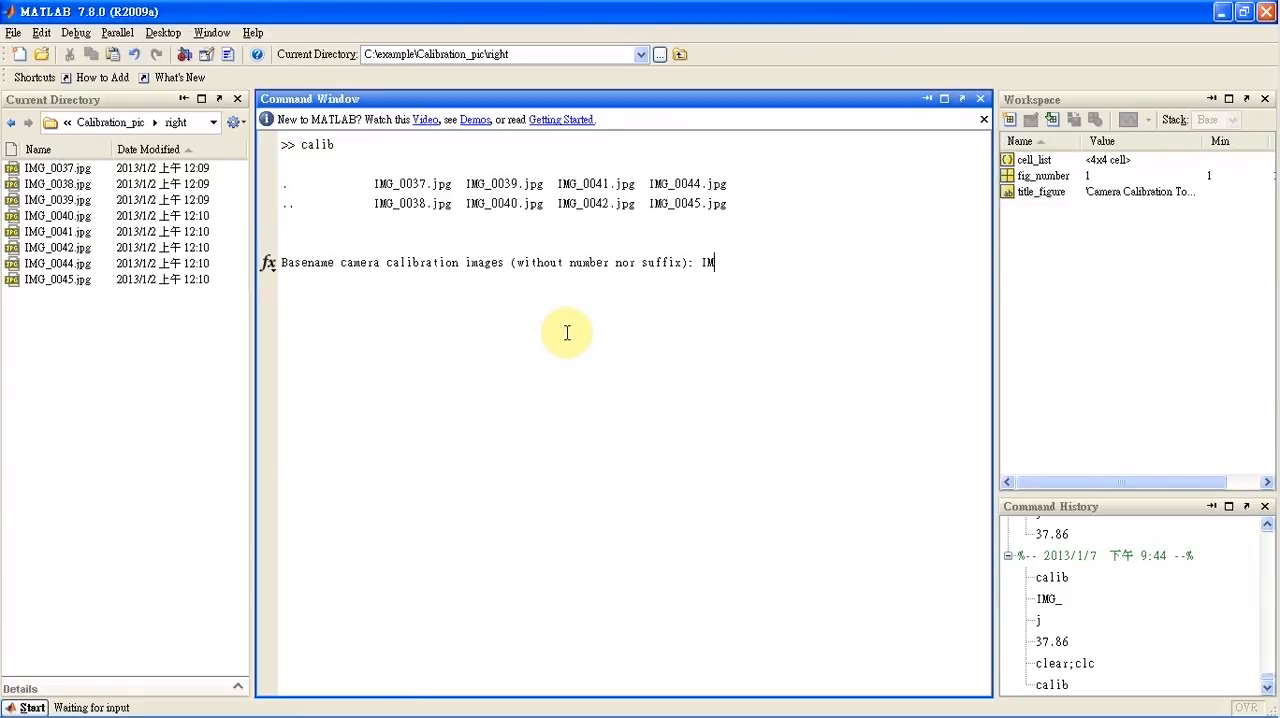
pyautogui.press('Return')
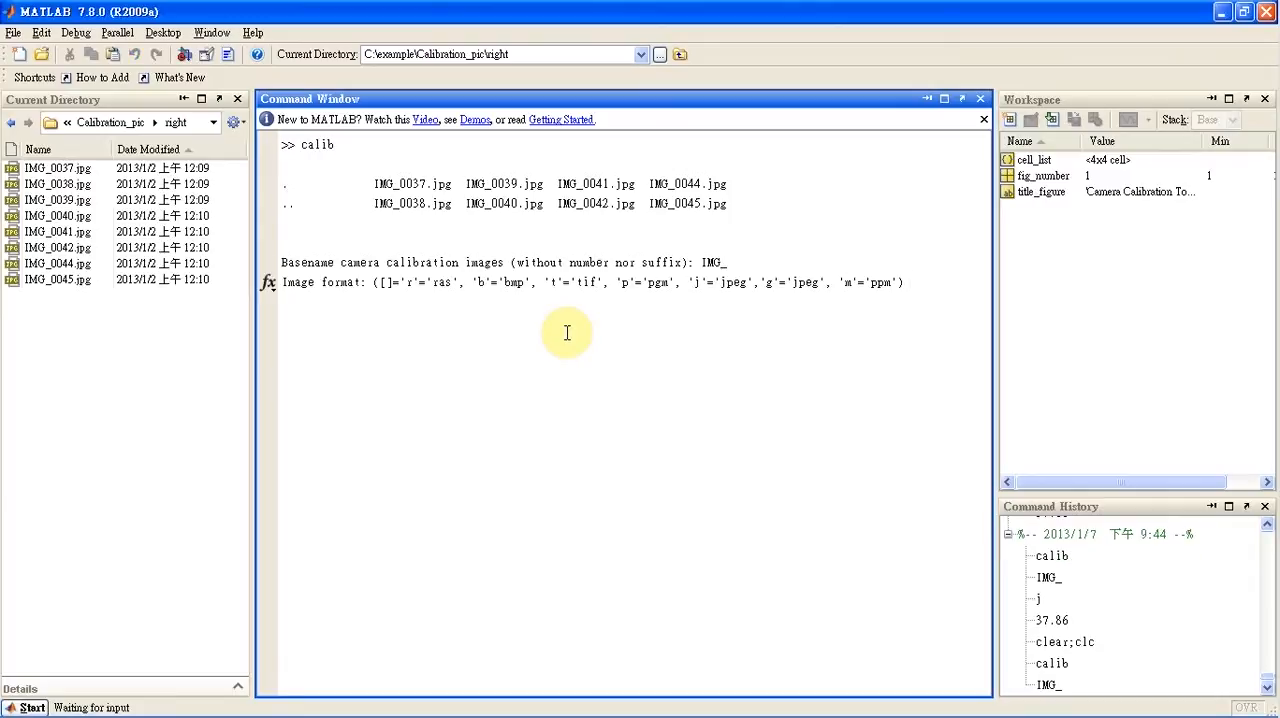
pyautogui.press('Return')
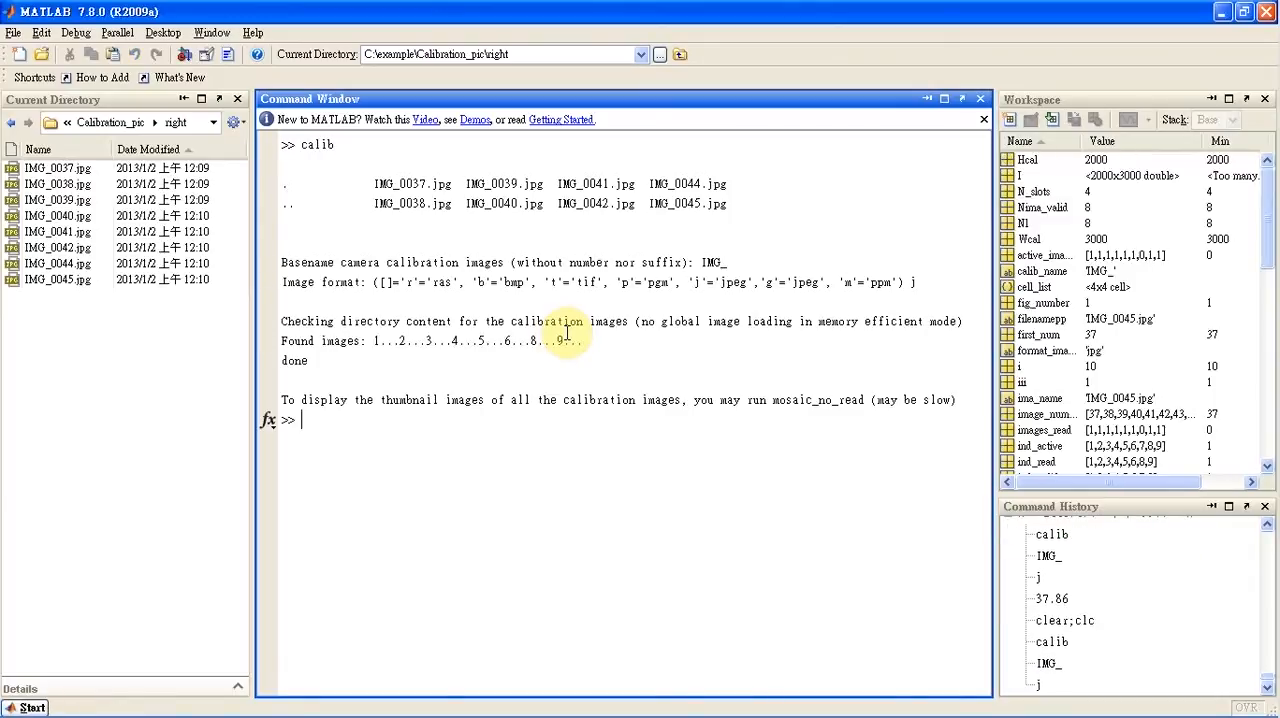
pyautogui.moveTo(588, 712)
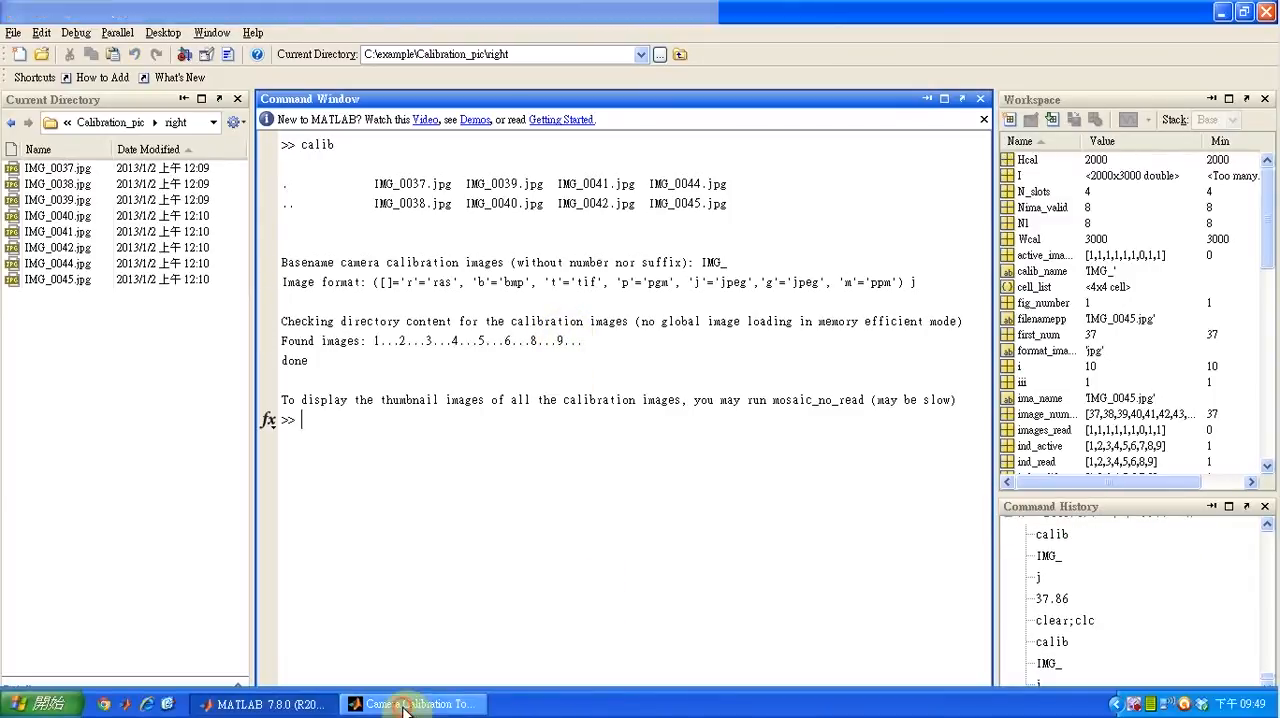
pyautogui.click(412, 703)
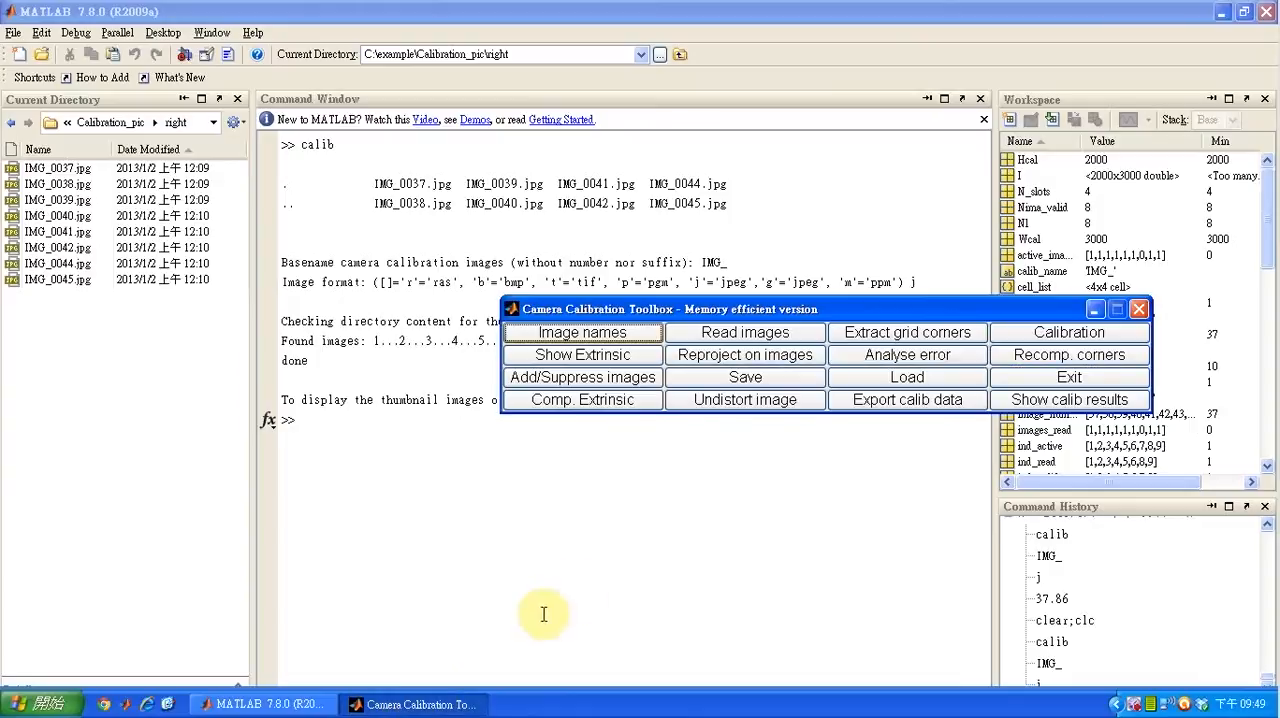
pyautogui.click(770, 340)
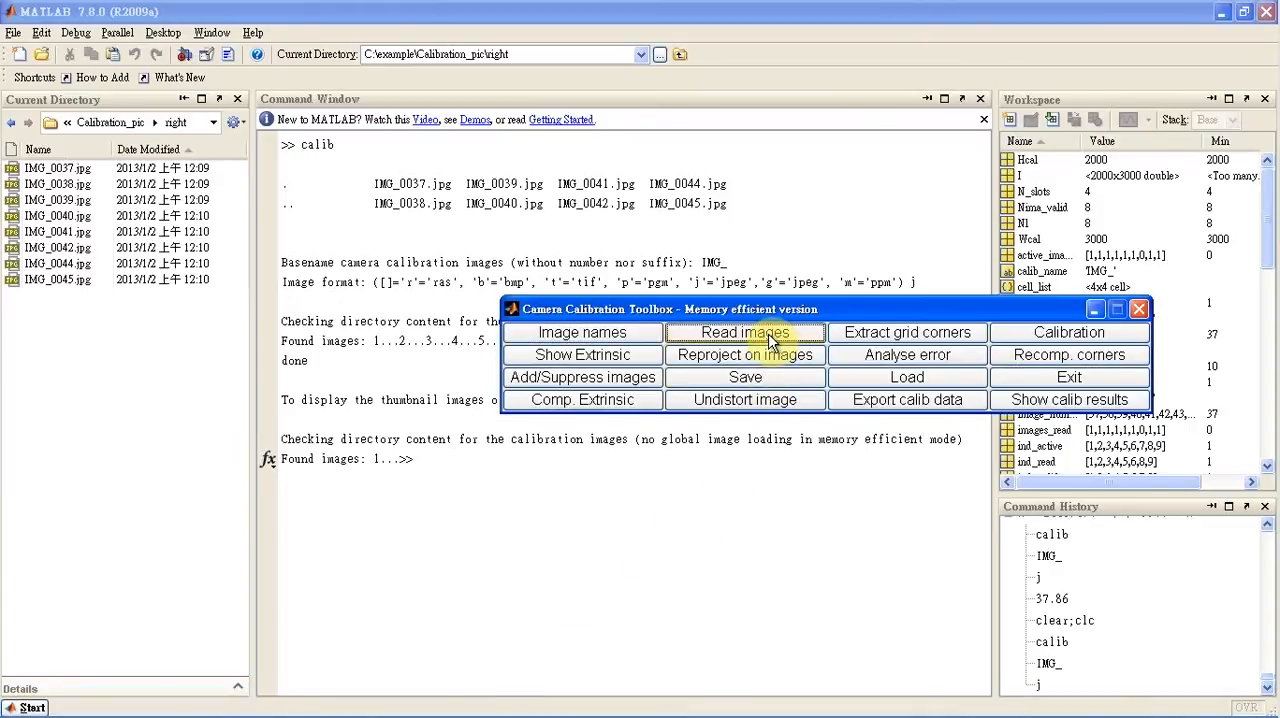
# Start grid corner extraction on all images with the default wintx and winty sizes and automatic square counting
pyautogui.click(876, 338)
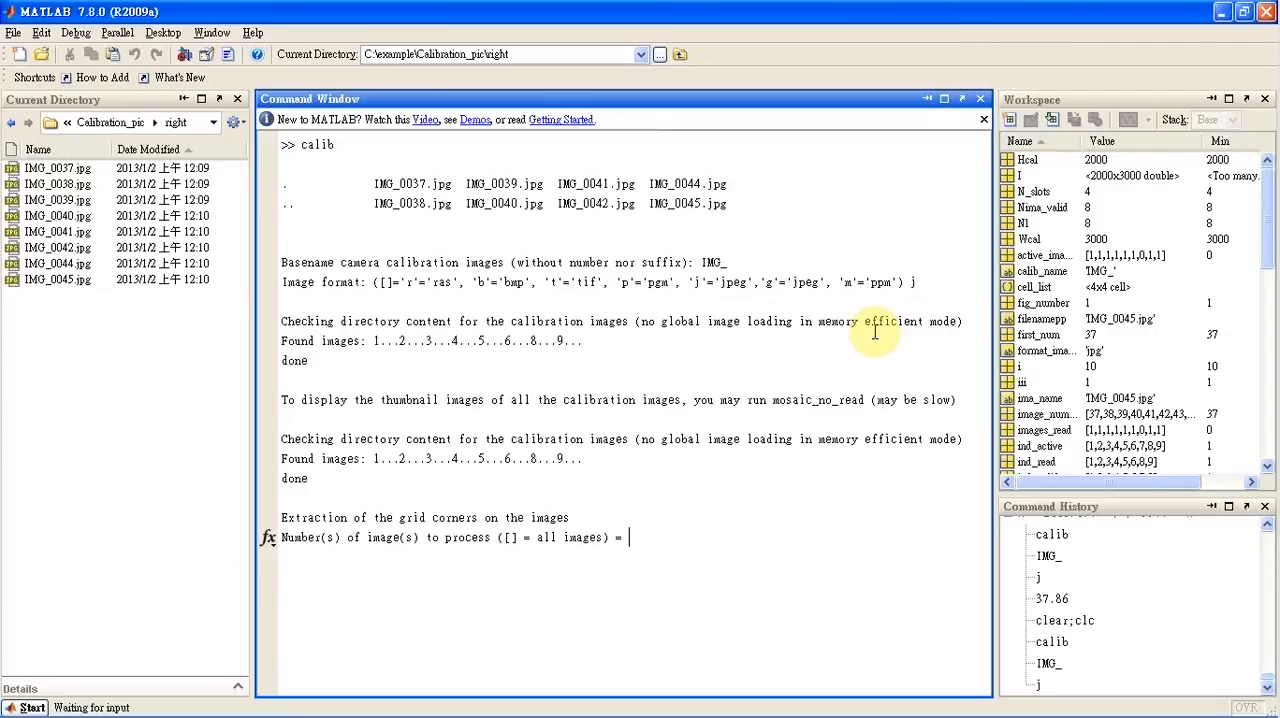
pyautogui.press('Return')
pyautogui.press('Return')
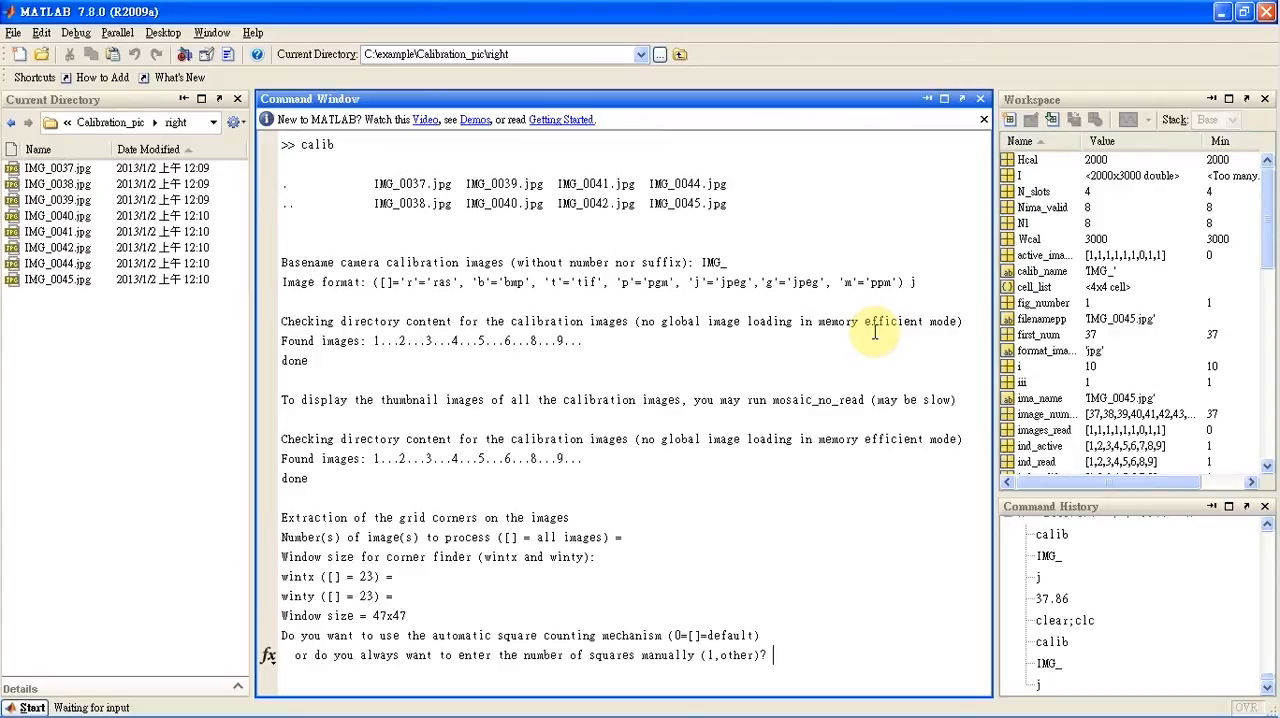
pyautogui.press('Return')
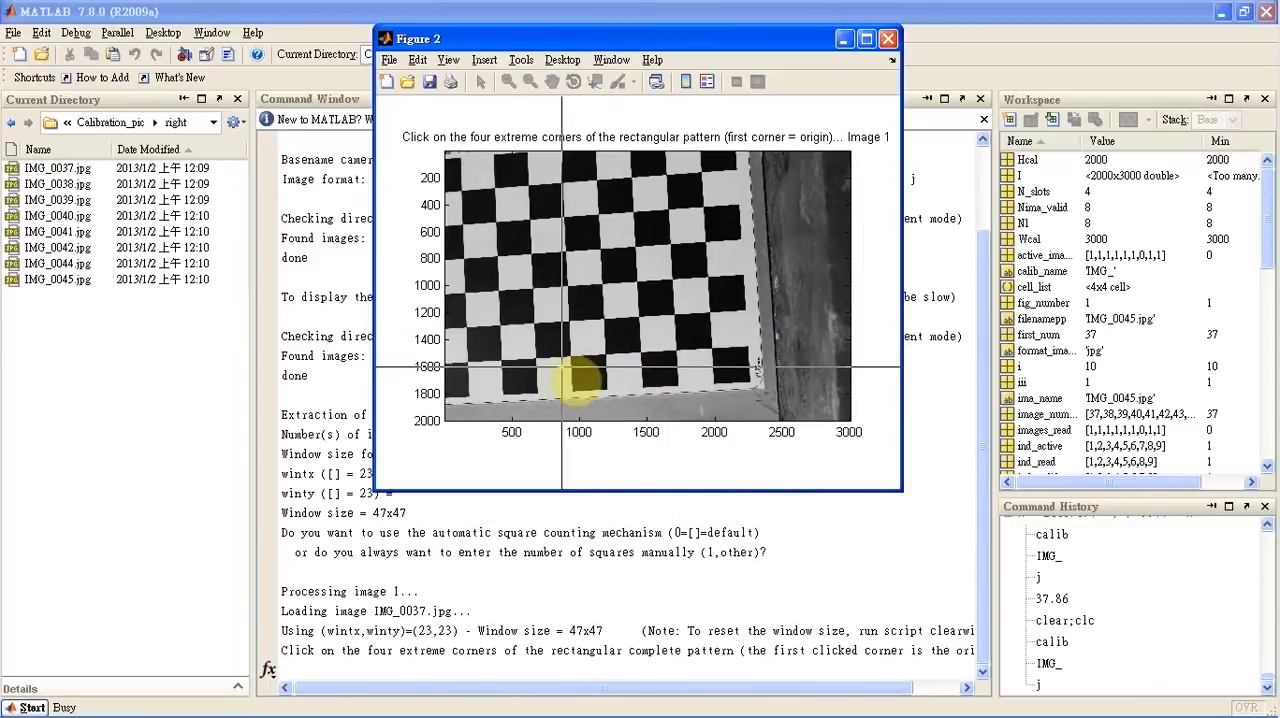
# Mark the four extreme inner checkerboard corners in image 1 clockwise from the lower-left origin
pyautogui.click(466, 362)
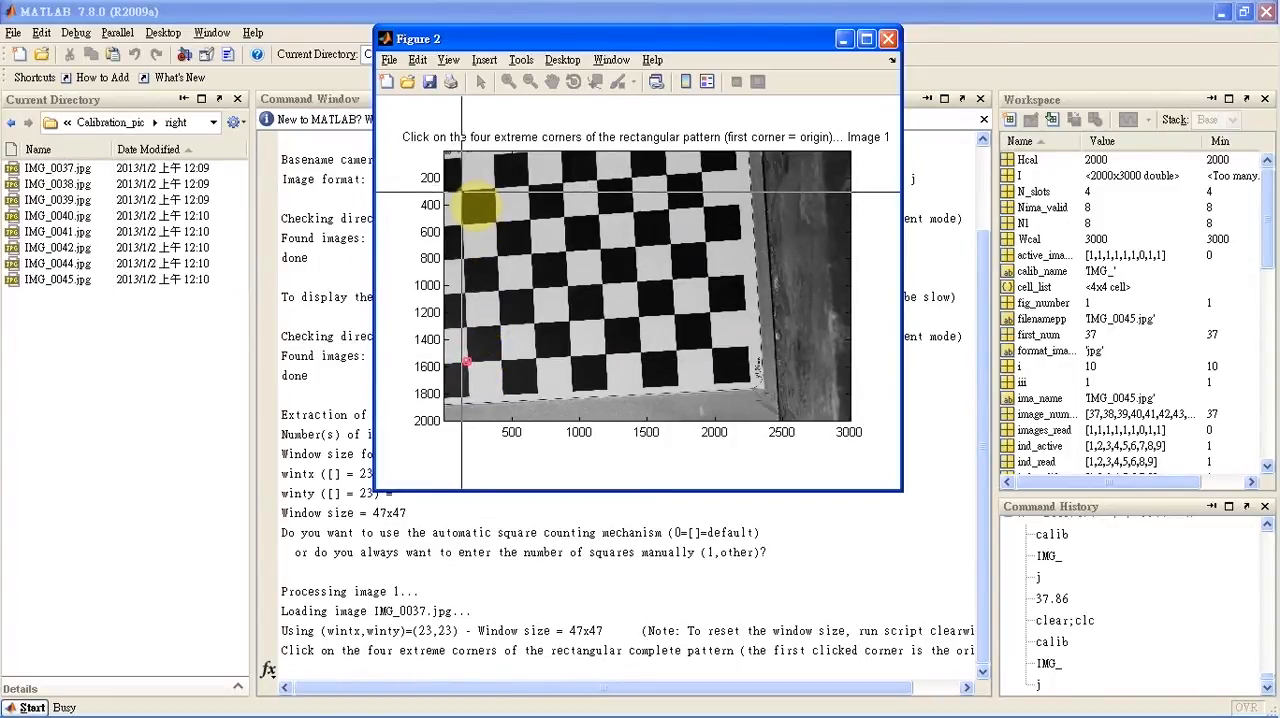
pyautogui.click(462, 190)
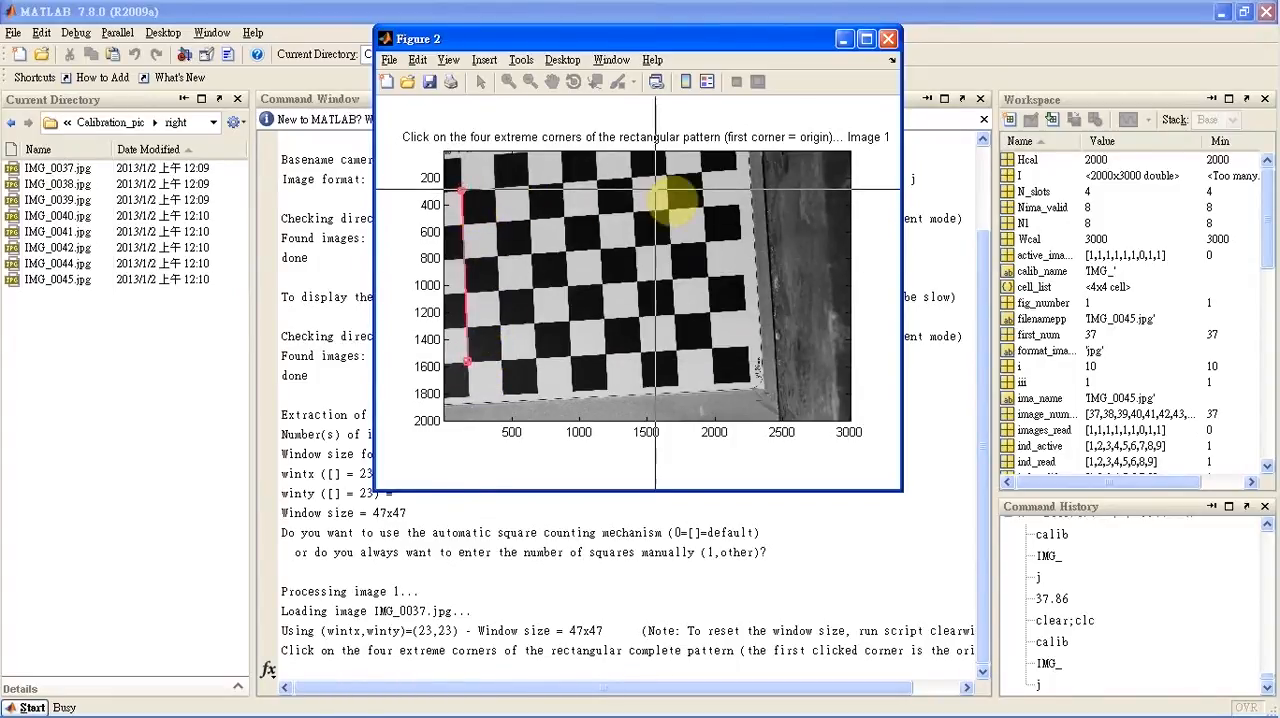
pyautogui.click(702, 172)
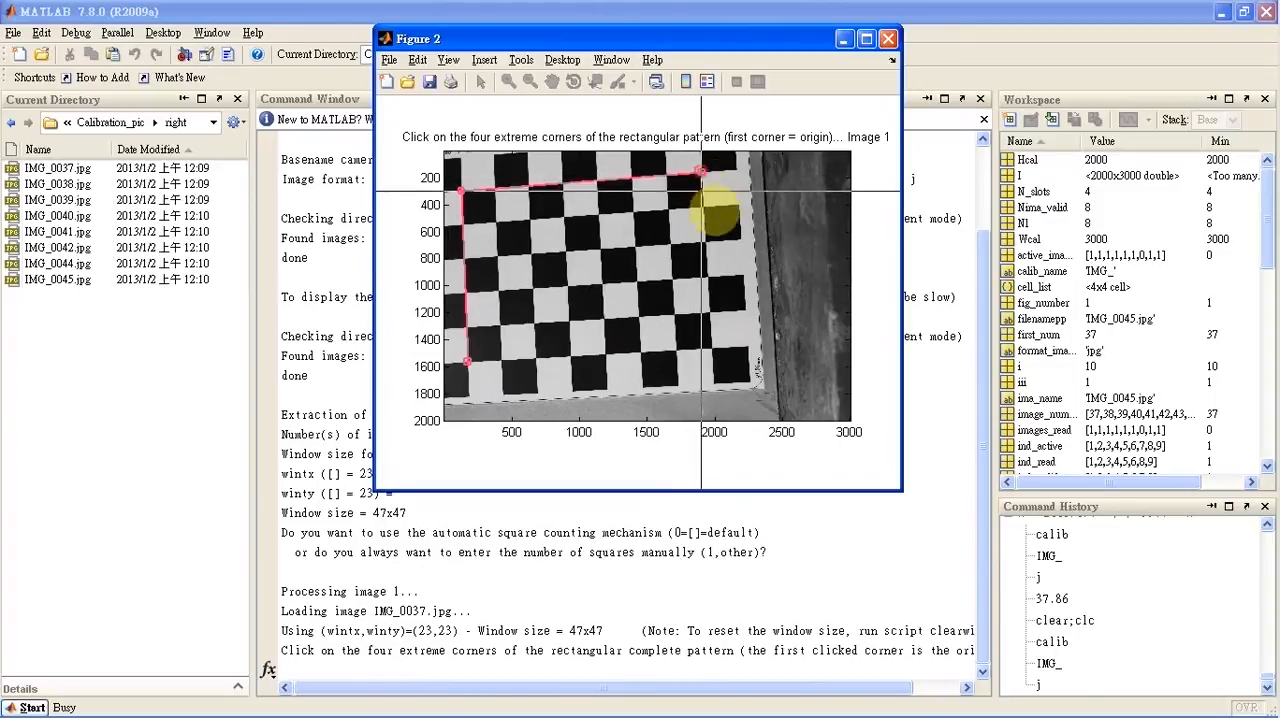
pyautogui.click(713, 350)
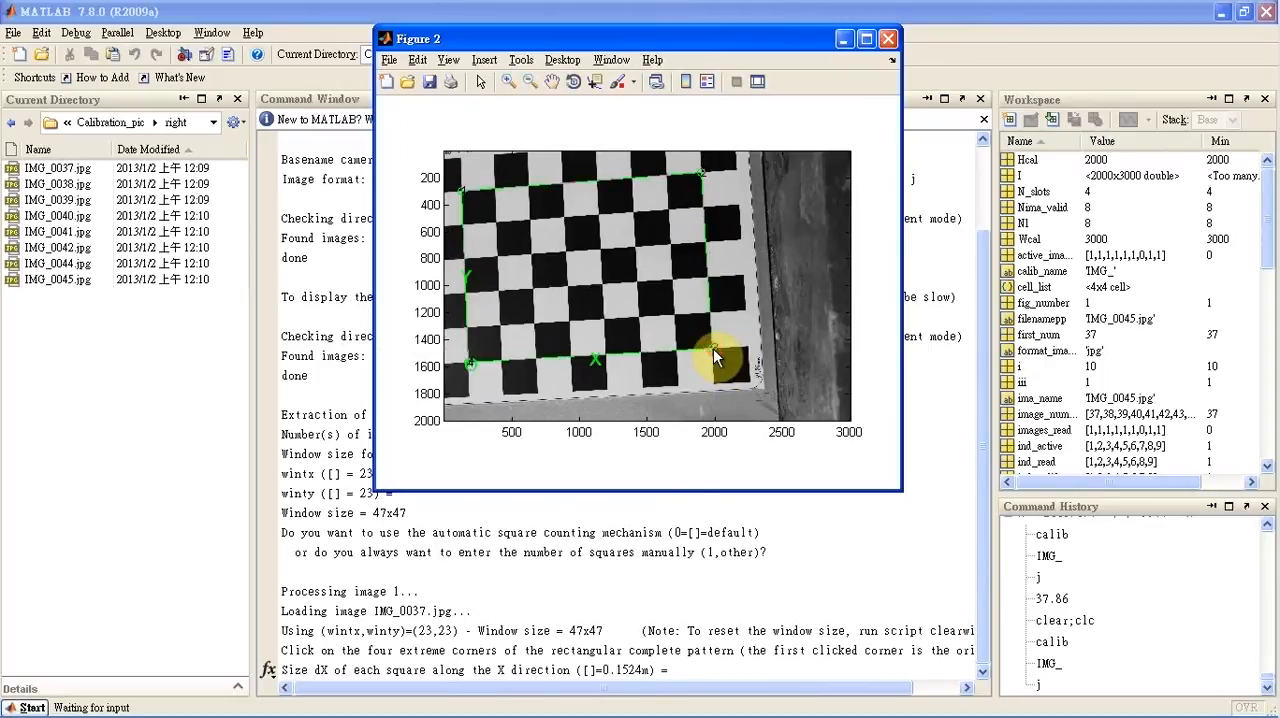
# Set the square sizes dX and dY to 37.86 and decline the initial distortion guess for image 1
pyautogui.click(692, 675)
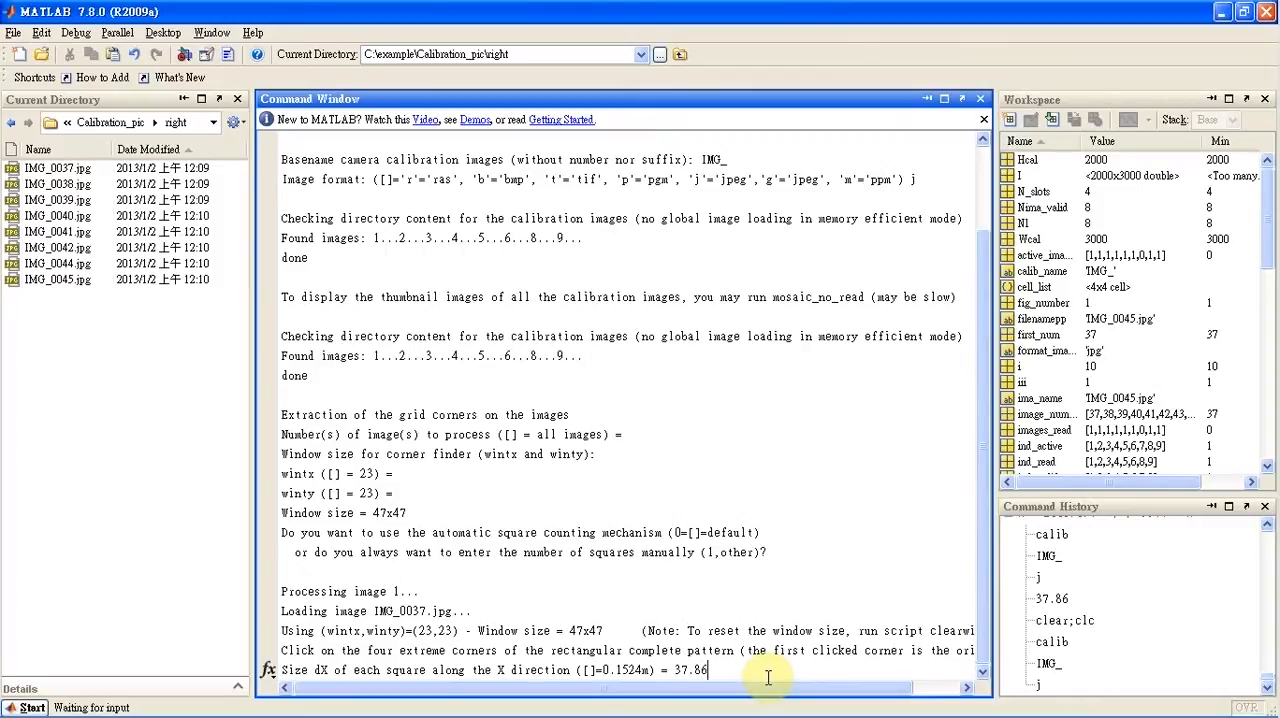
pyautogui.press('Return')
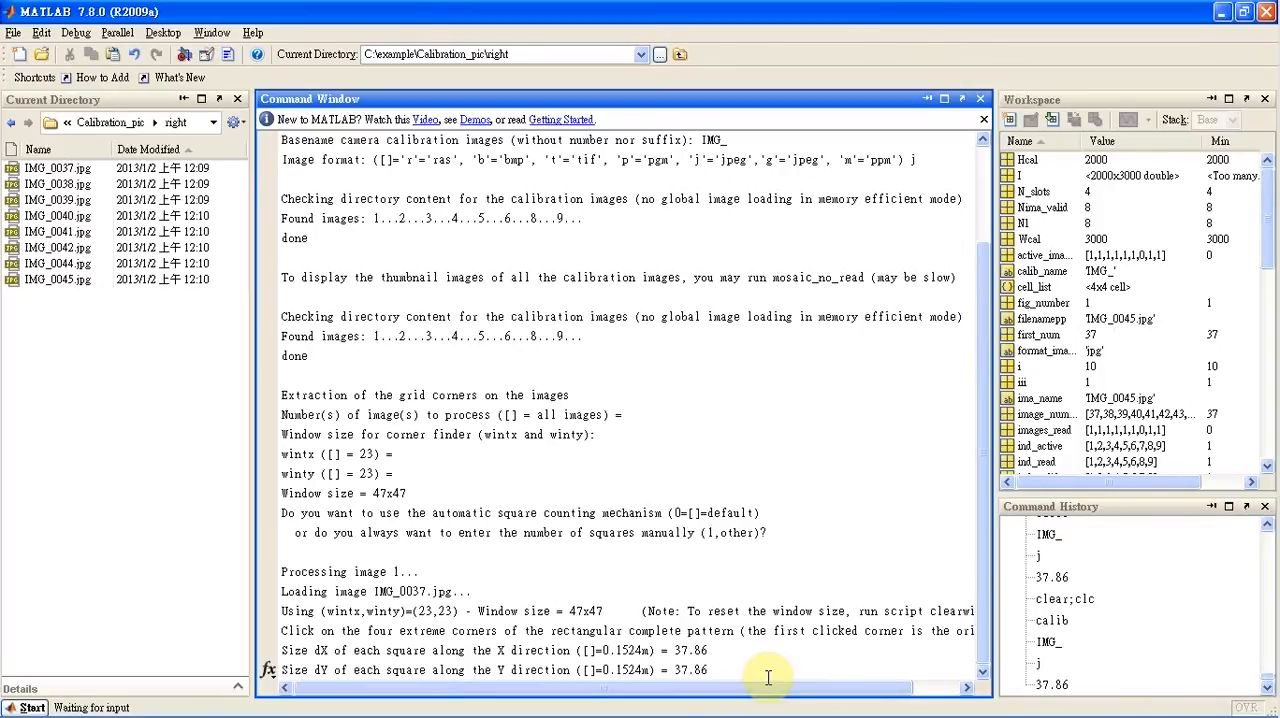
pyautogui.write('37.86')
pyautogui.press('Return')
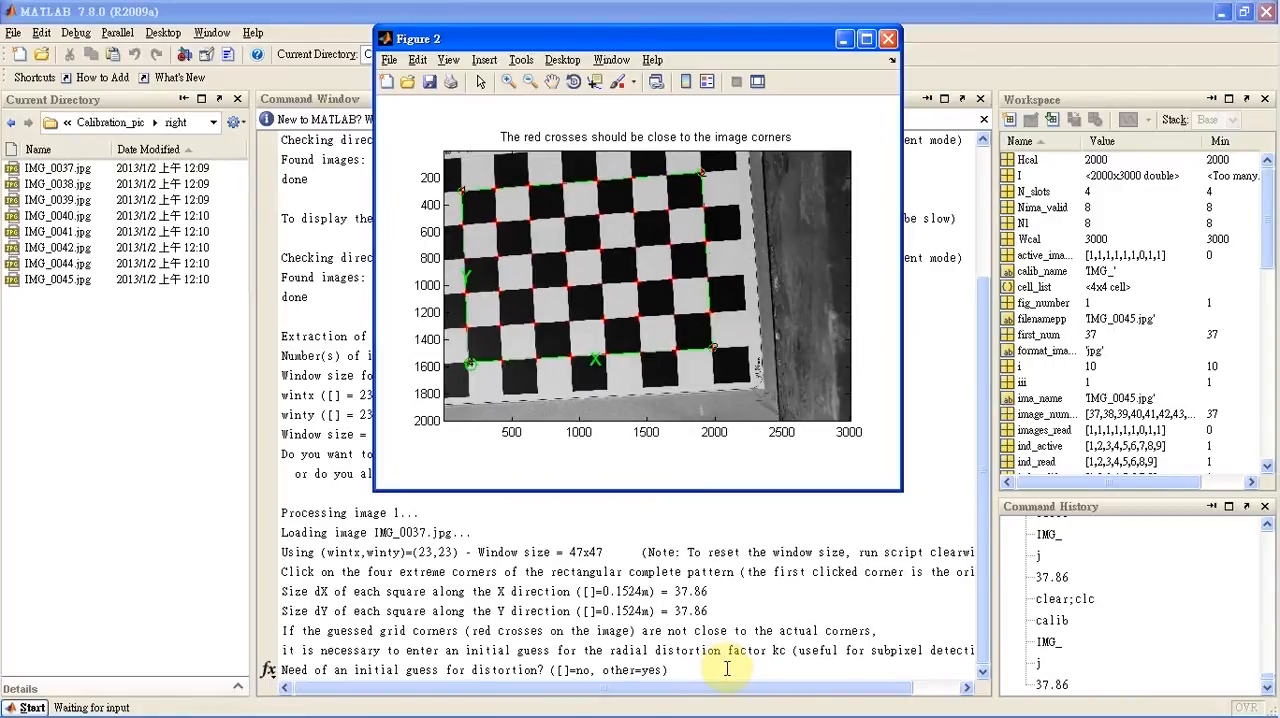
pyautogui.press('Return')
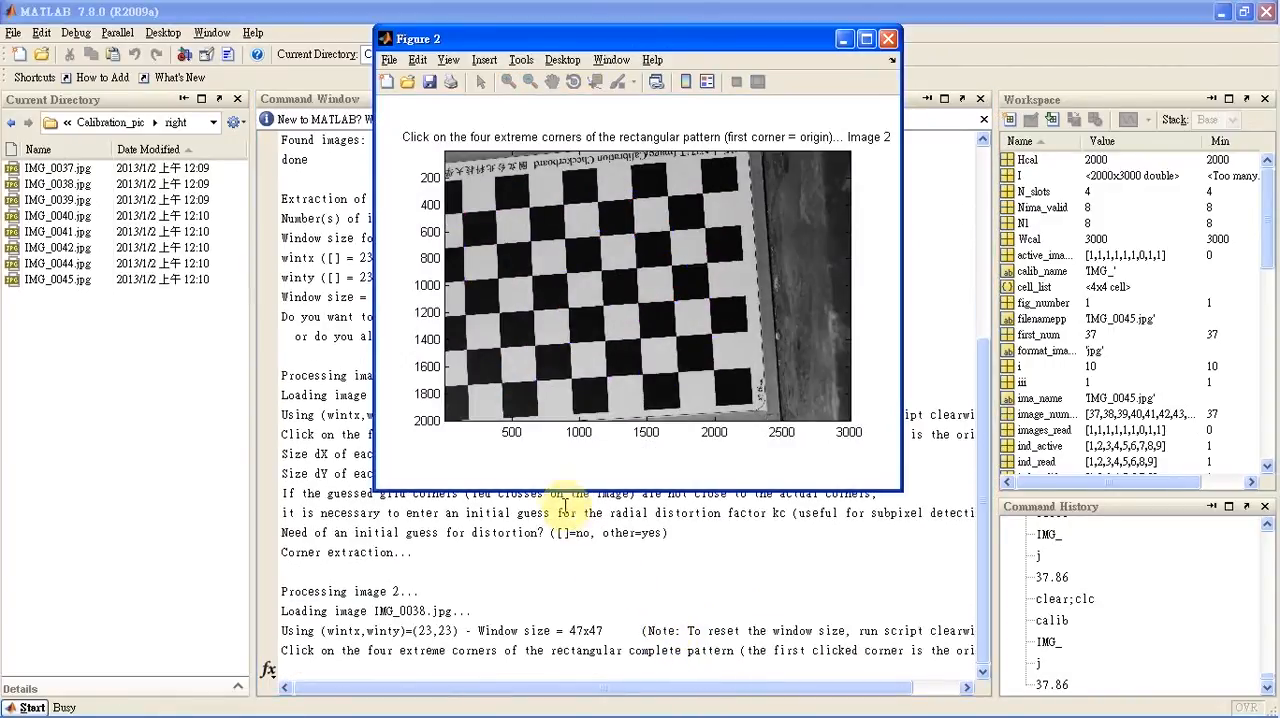
# Mark the four extreme inner checkerboard corners in image 2 clockwise from the lower-left origin, and decline its initial distortion guess
pyautogui.click(466, 386)
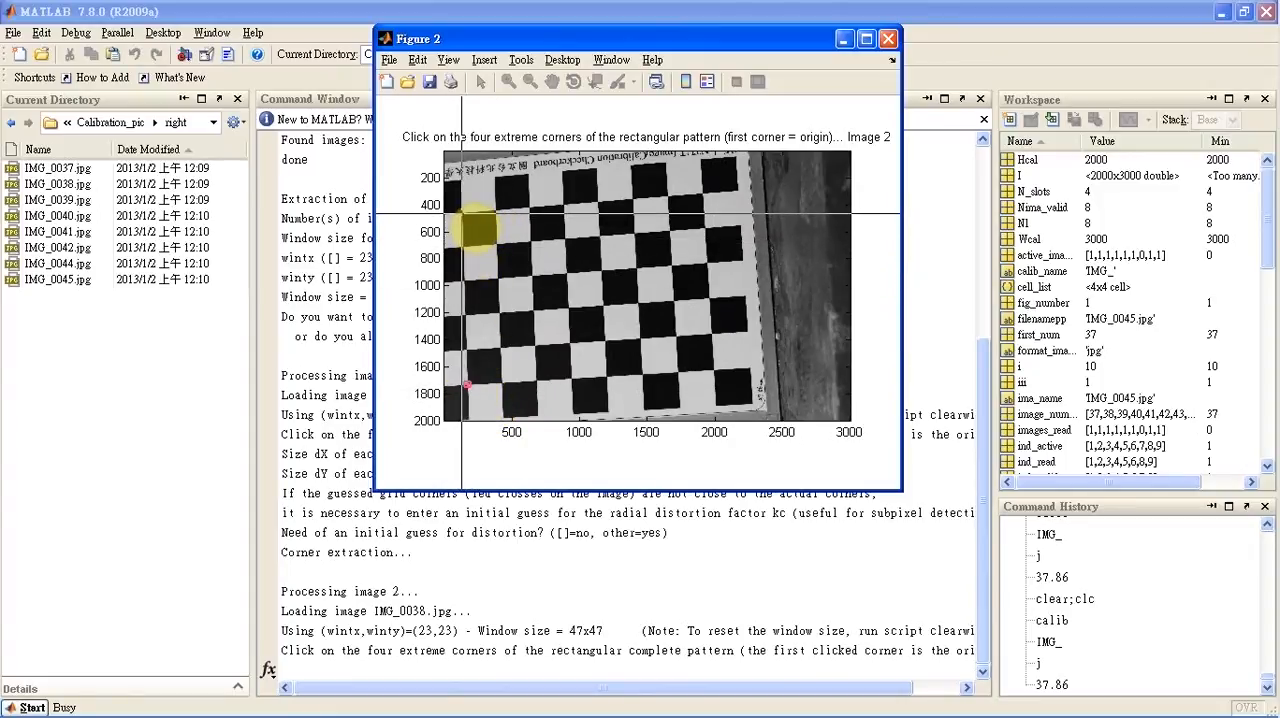
pyautogui.click(461, 213)
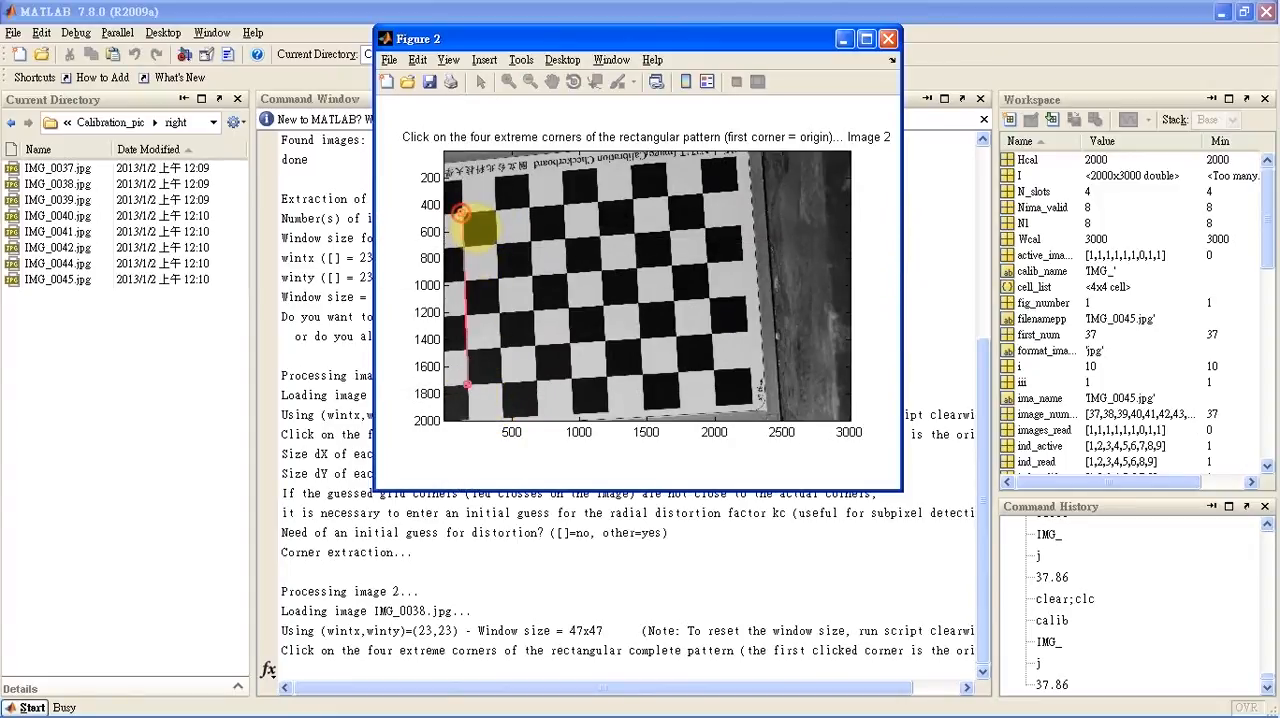
pyautogui.click(703, 194)
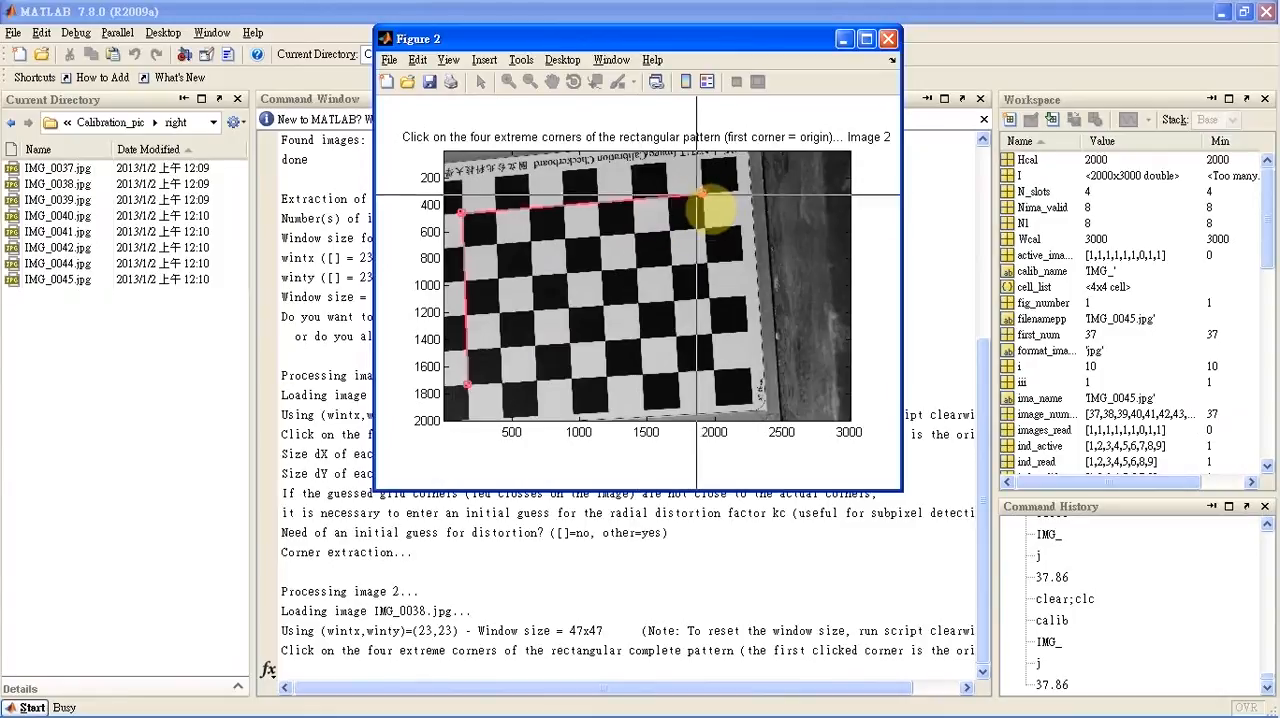
pyautogui.click(714, 371)
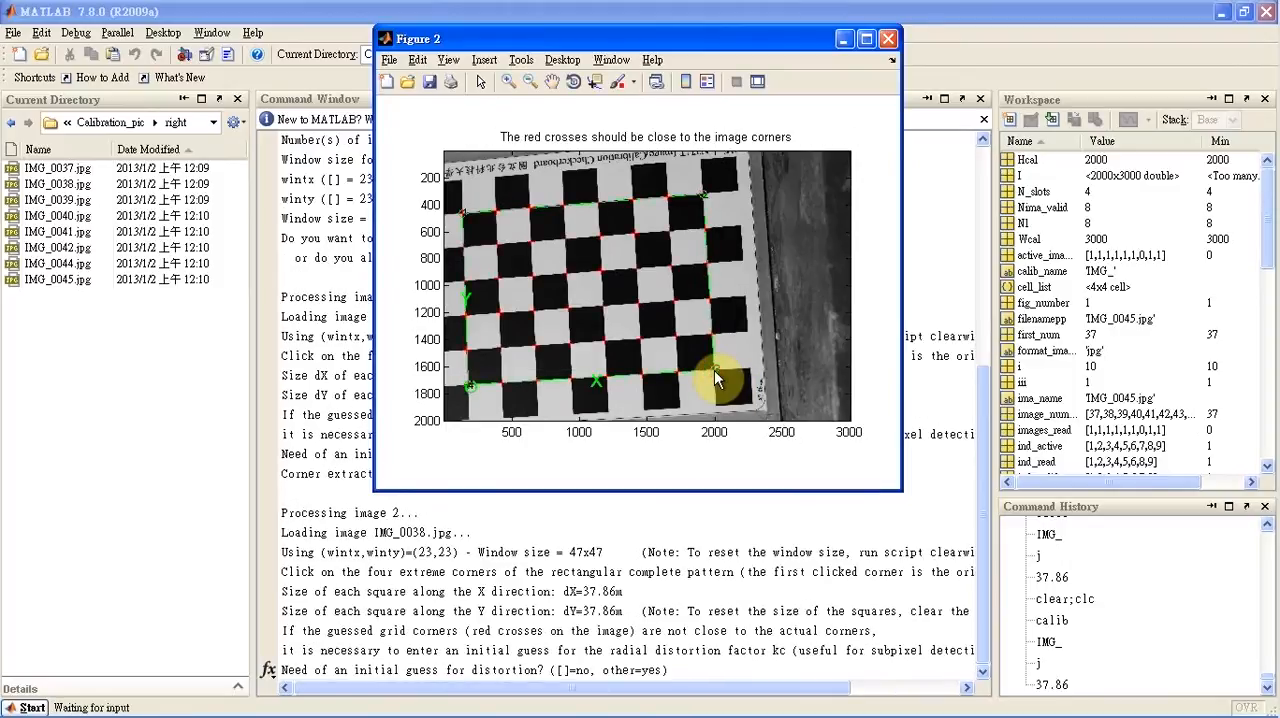
pyautogui.press('Return')
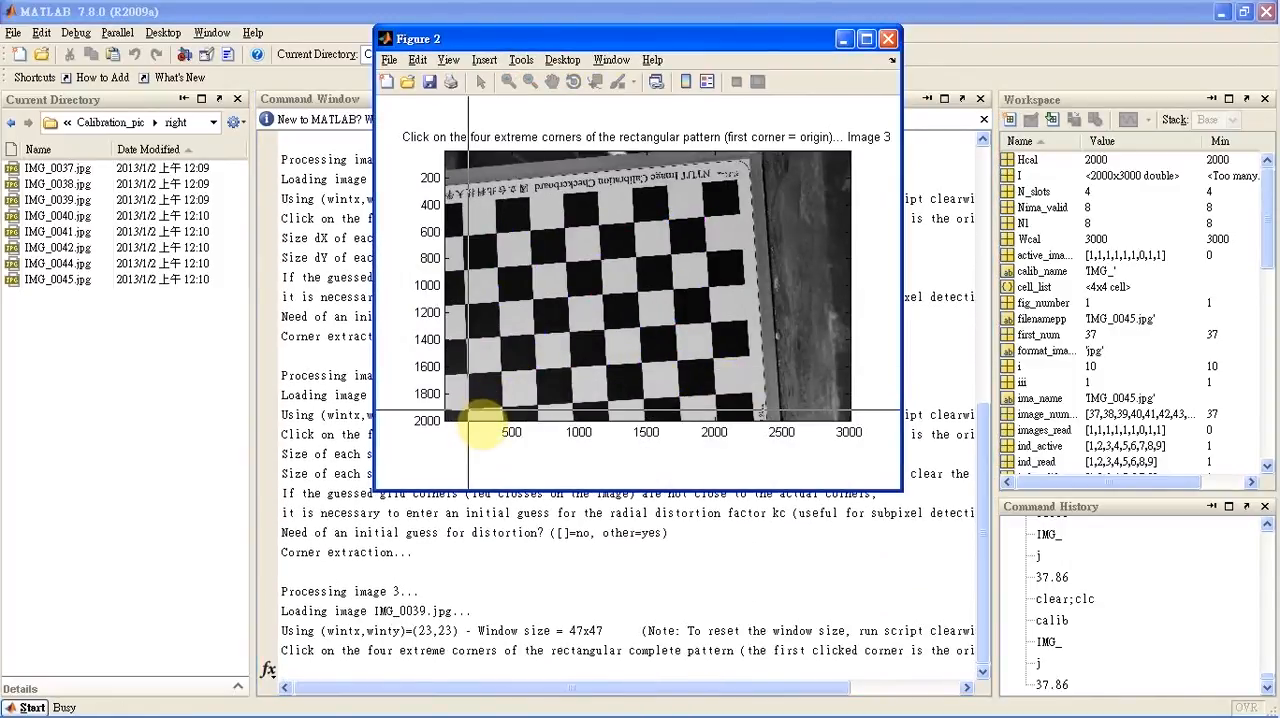
# Mark the four extreme inner checkerboard corners in image 3 clockwise from the lower-left origin, and decline its initial distortion guess
pyautogui.click(467, 410)
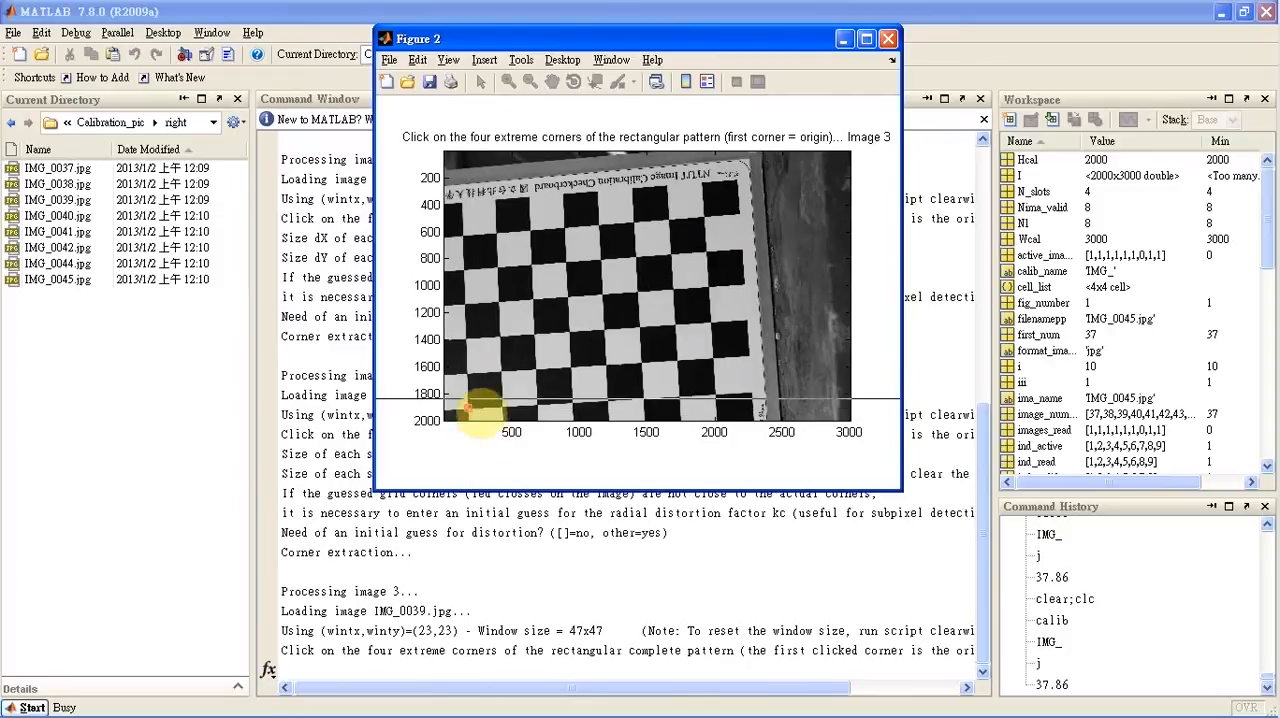
pyautogui.click(462, 237)
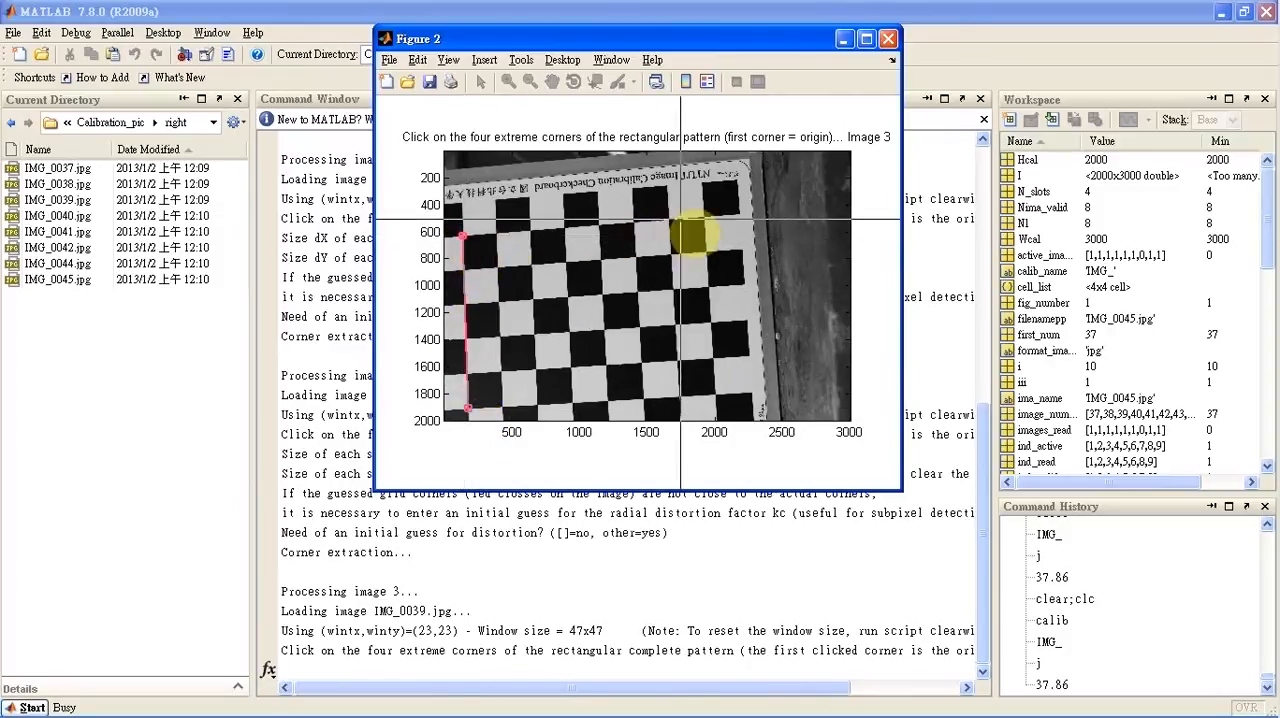
pyautogui.click(704, 217)
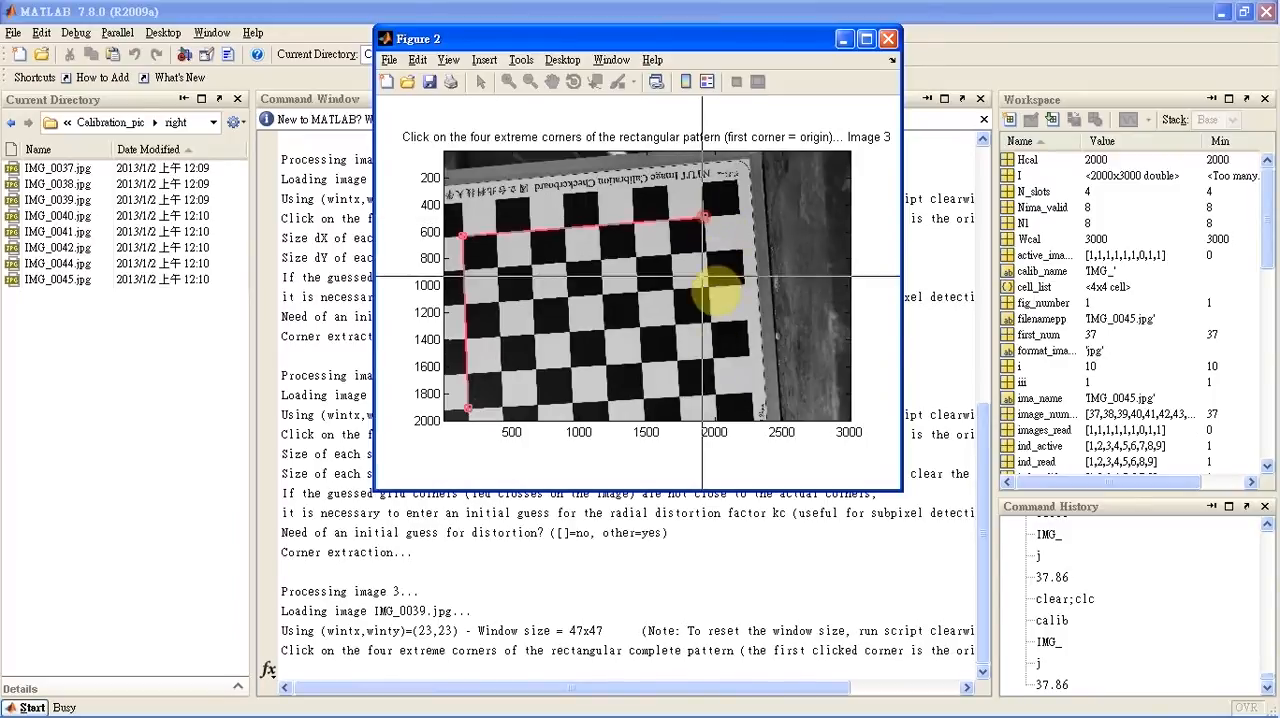
pyautogui.click(715, 393)
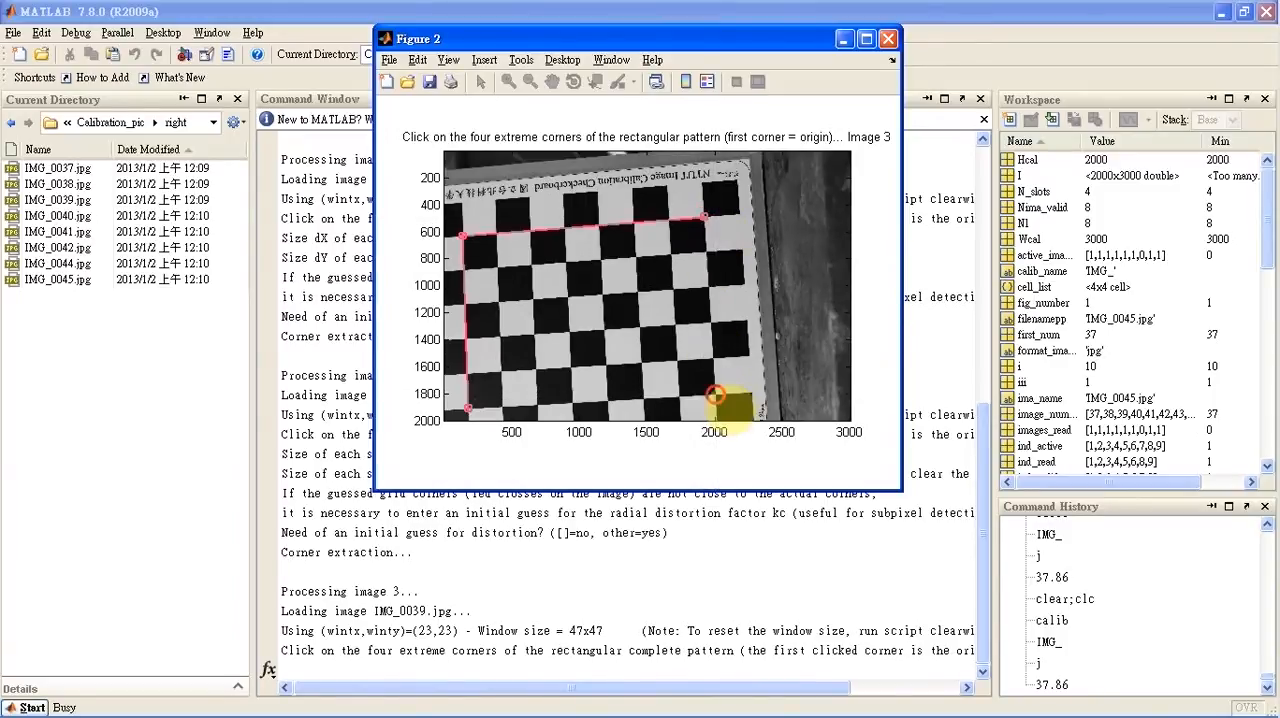
pyautogui.press('Return')
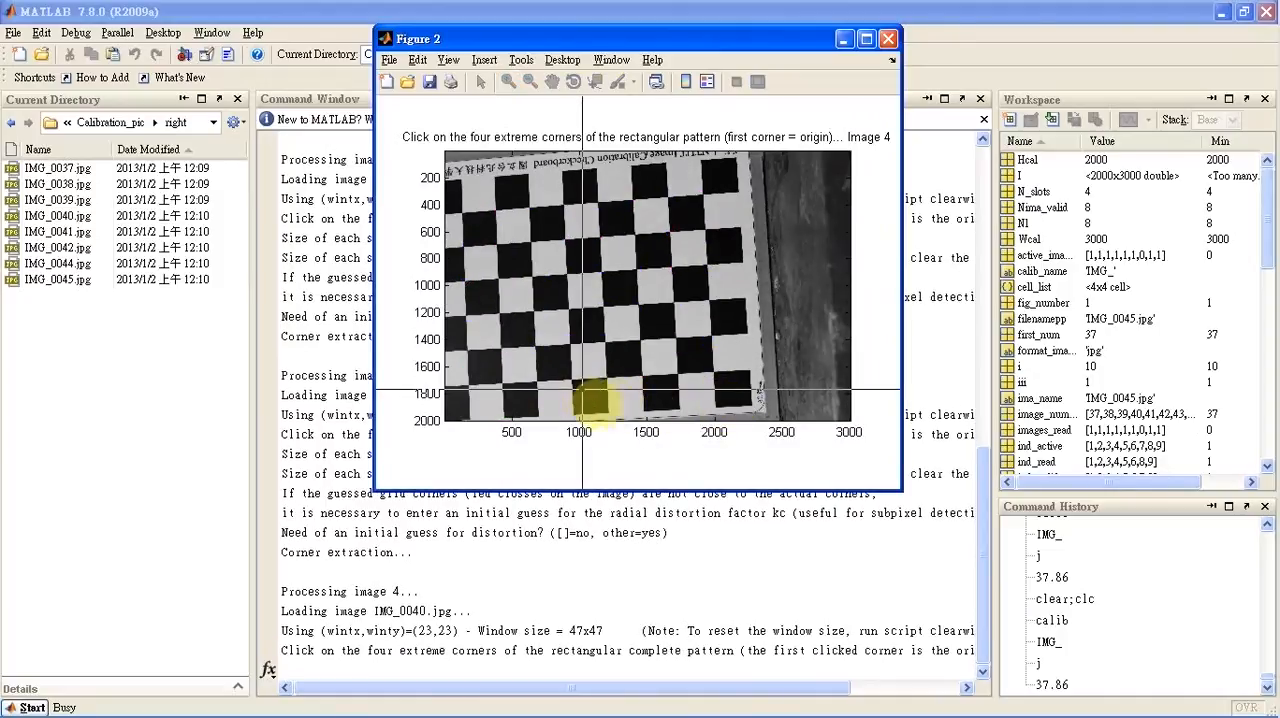
# Mark the four extreme inner checkerboard corners in image 4 clockwise from the lower-left origin, and decline its initial distortion guess
pyautogui.click(467, 385)
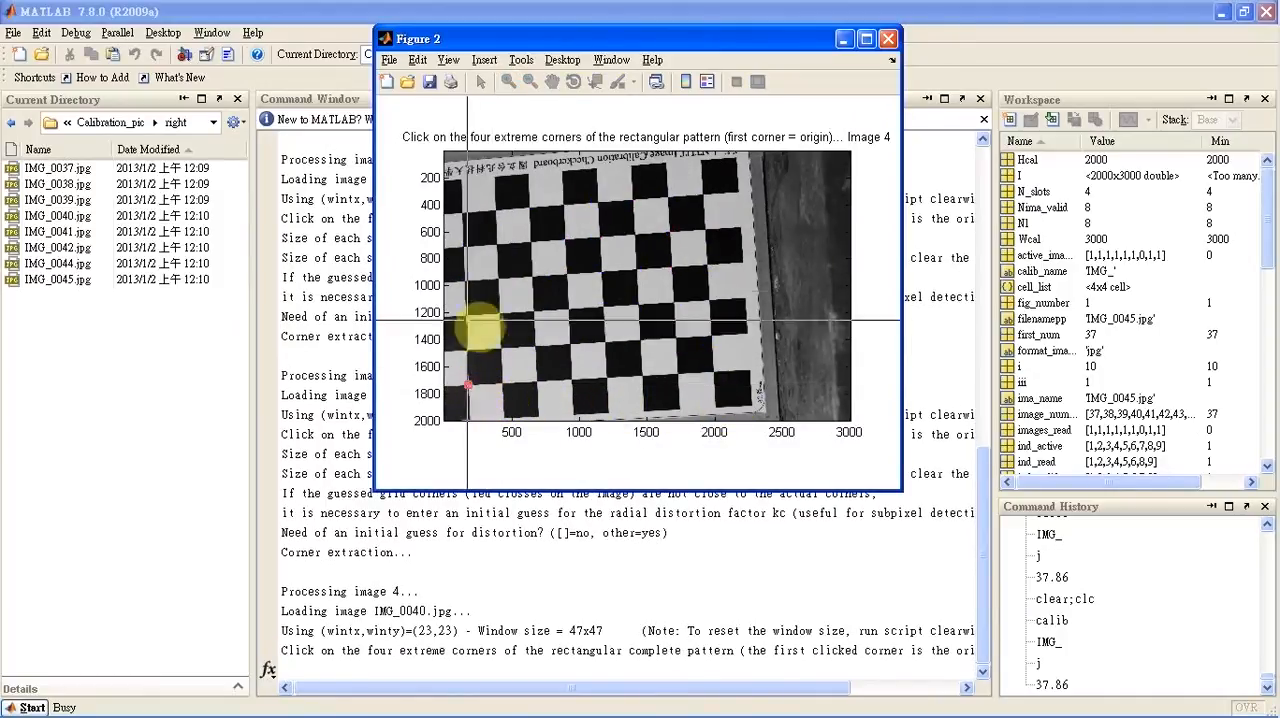
pyautogui.click(462, 212)
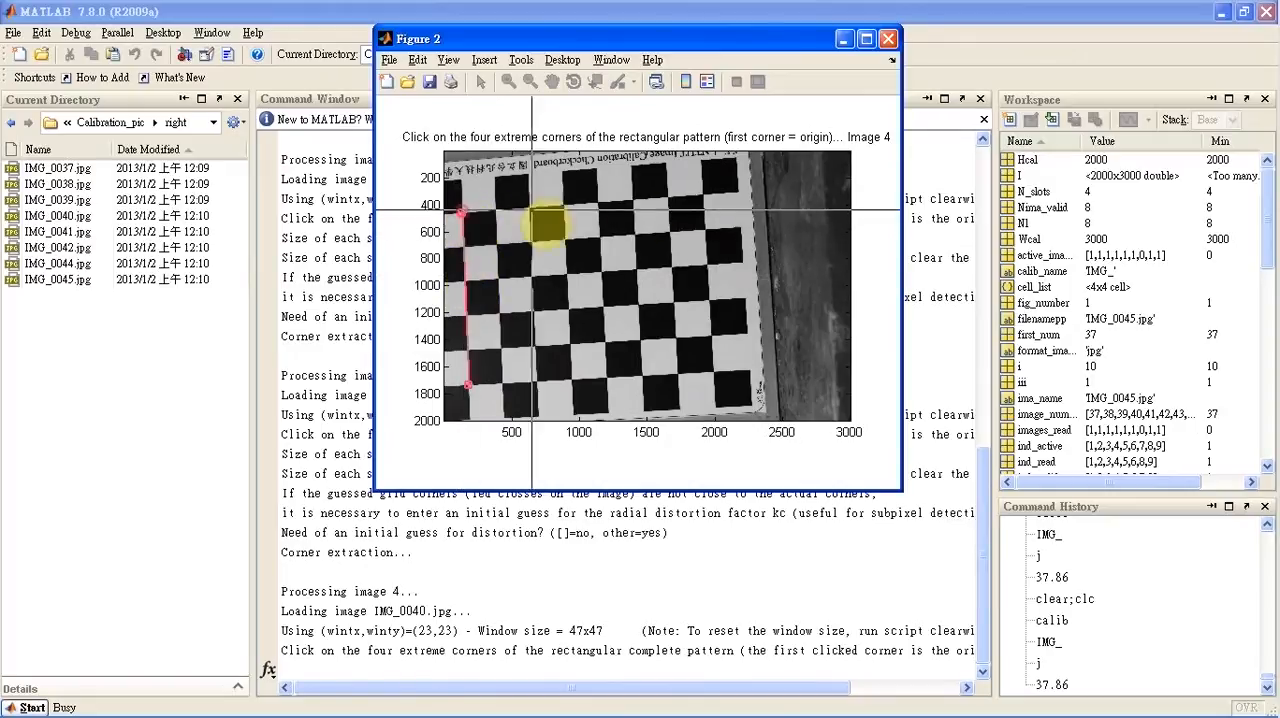
pyautogui.click(703, 195)
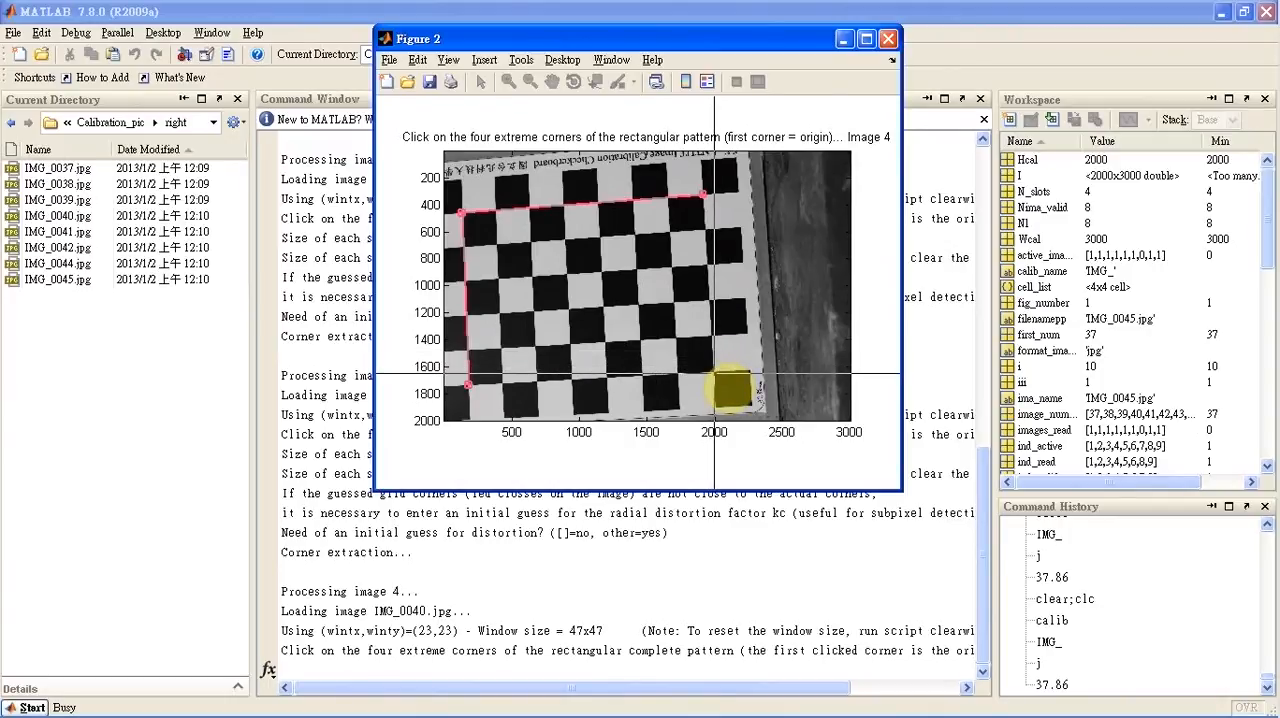
pyautogui.click(714, 373)
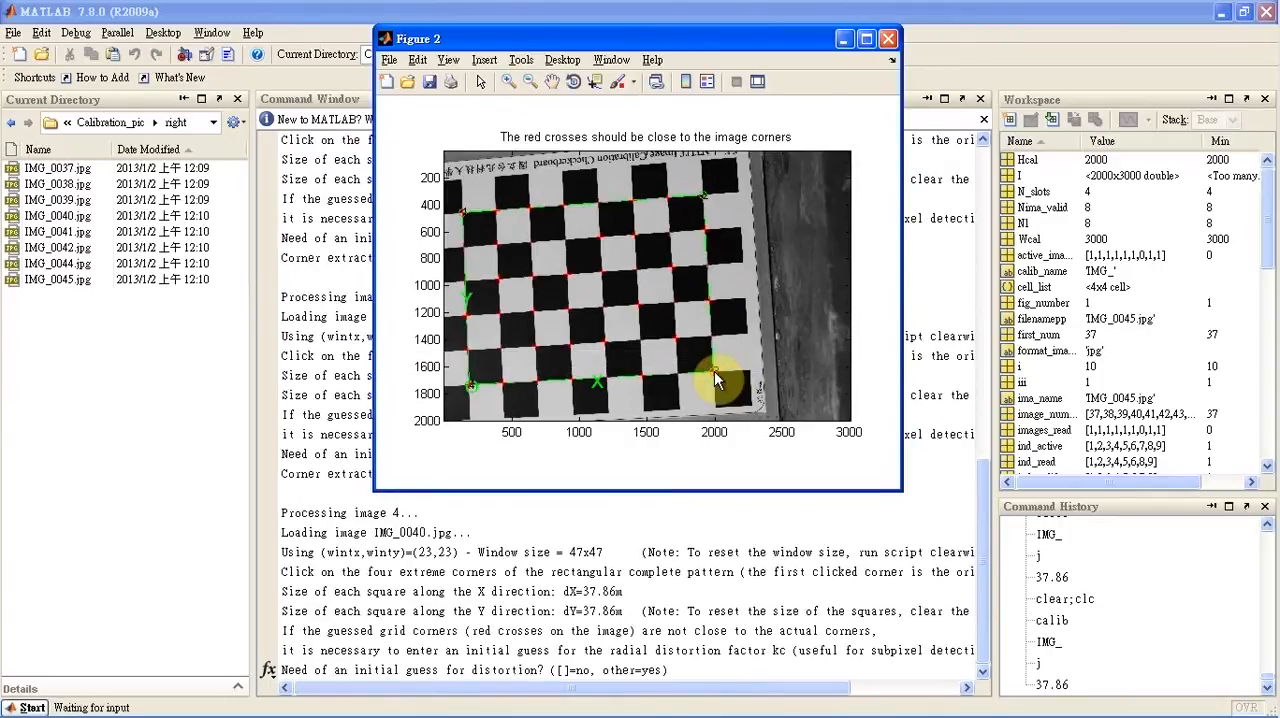
pyautogui.press('Return')
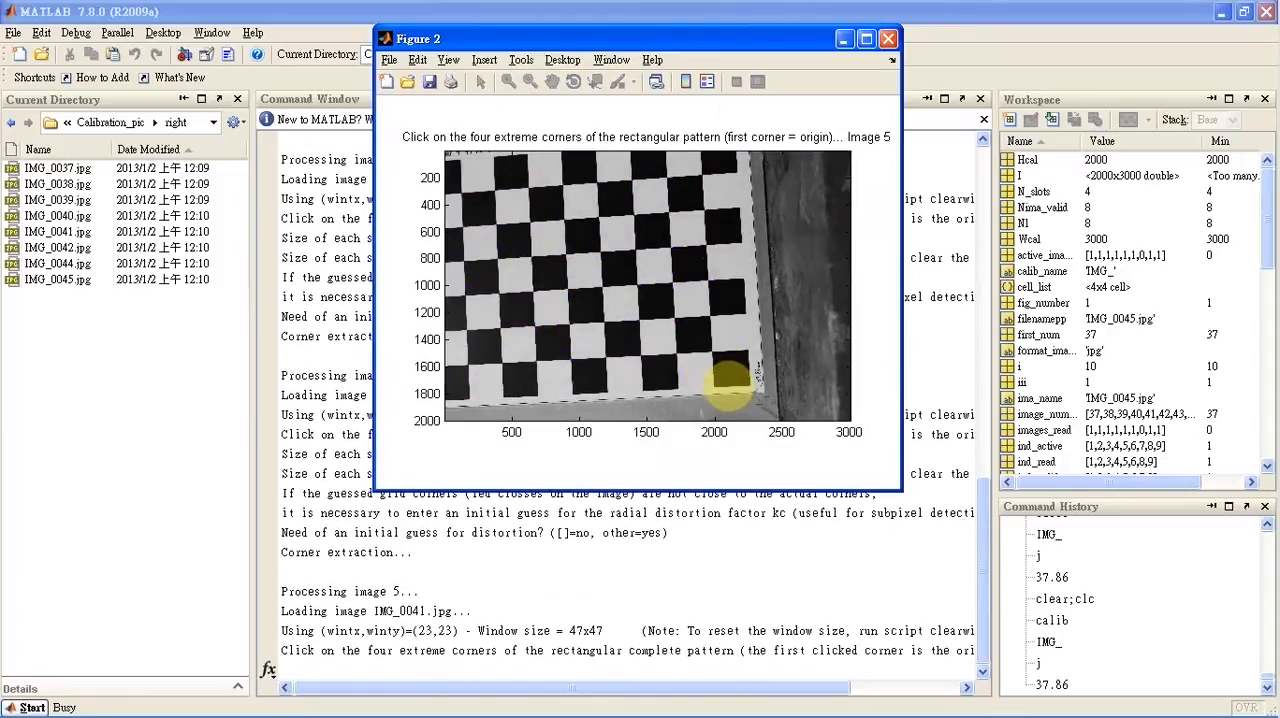
# Mark the four extreme inner checkerboard corners in image 5 clockwise from the lower-left origin, and decline its initial distortion guess
pyautogui.click(467, 366)
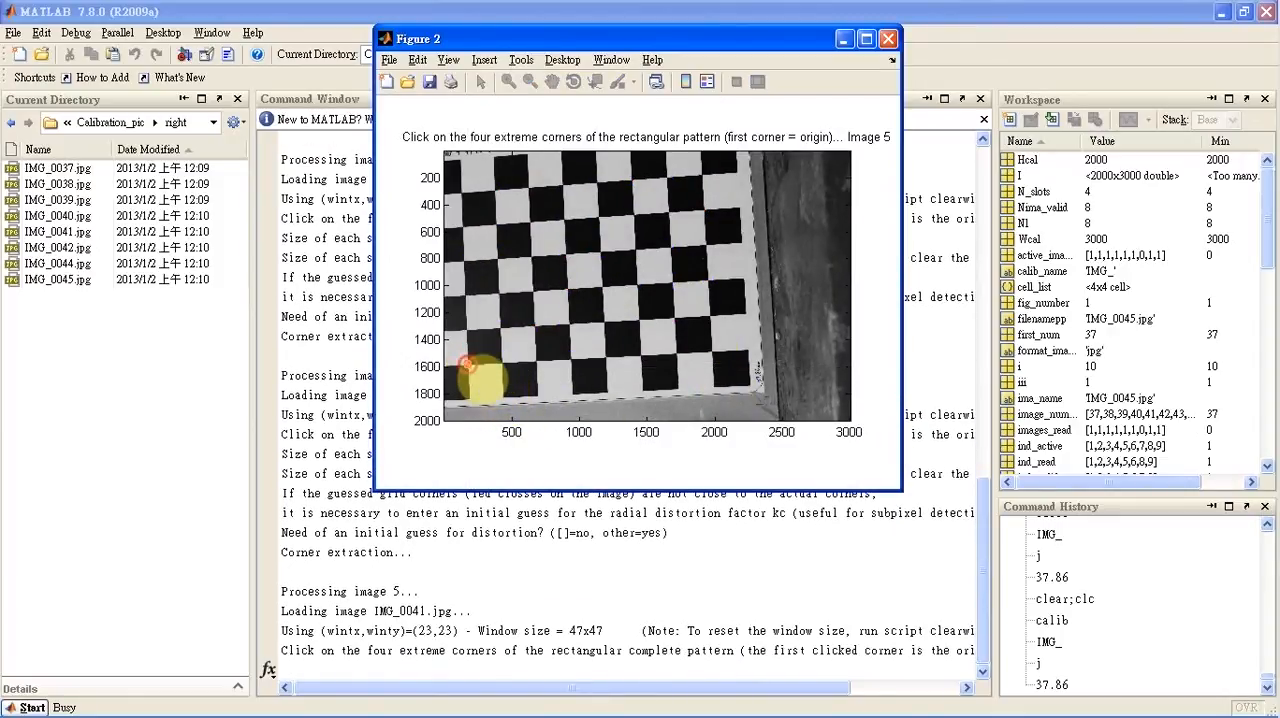
pyautogui.click(460, 193)
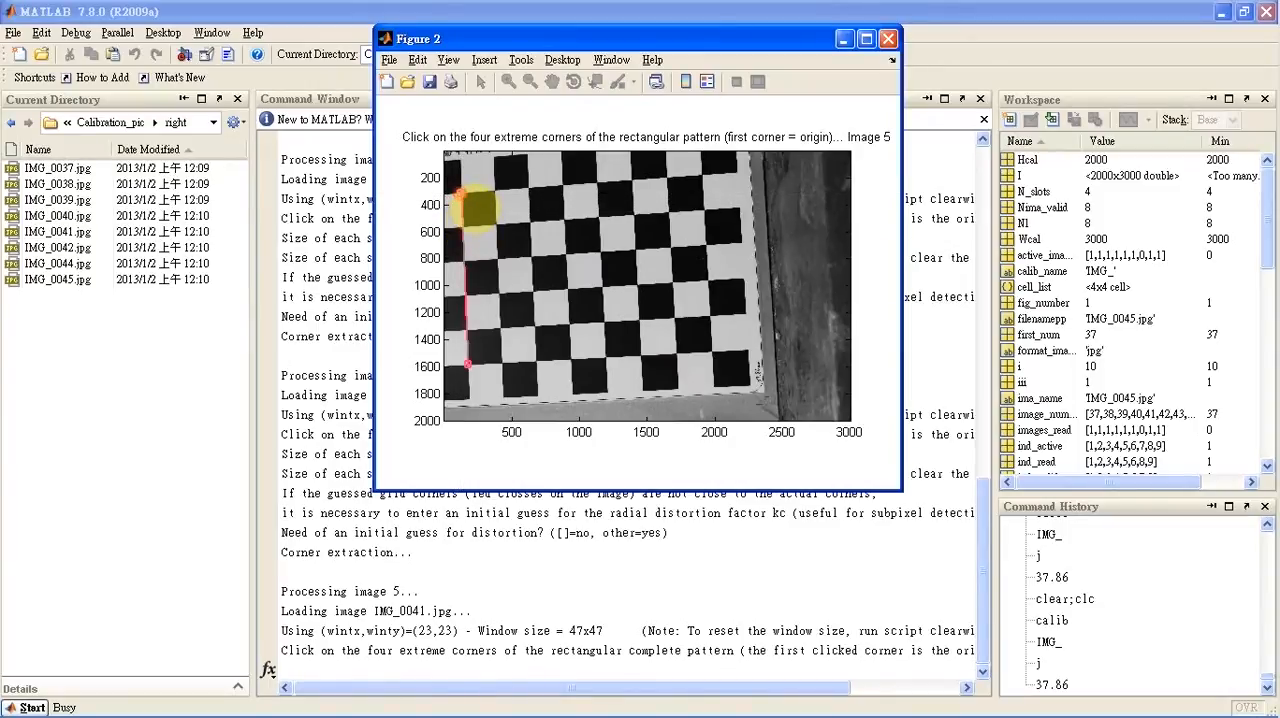
pyautogui.click(702, 177)
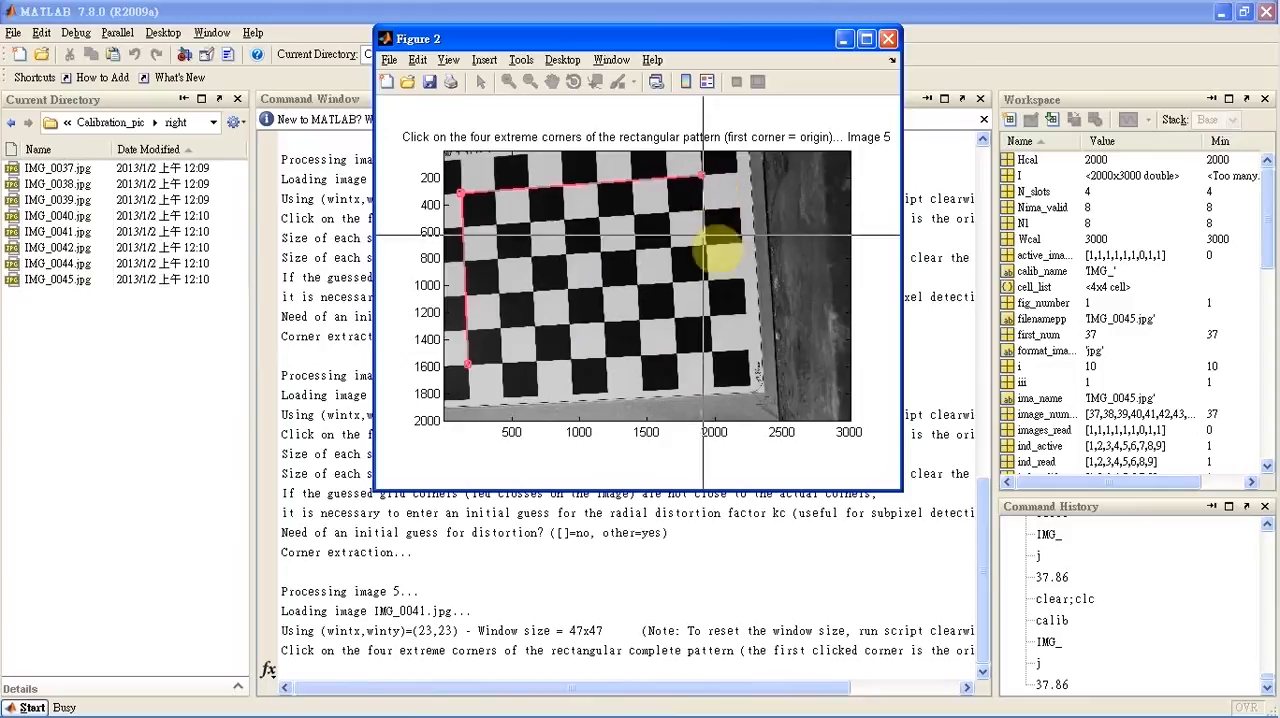
pyautogui.click(711, 352)
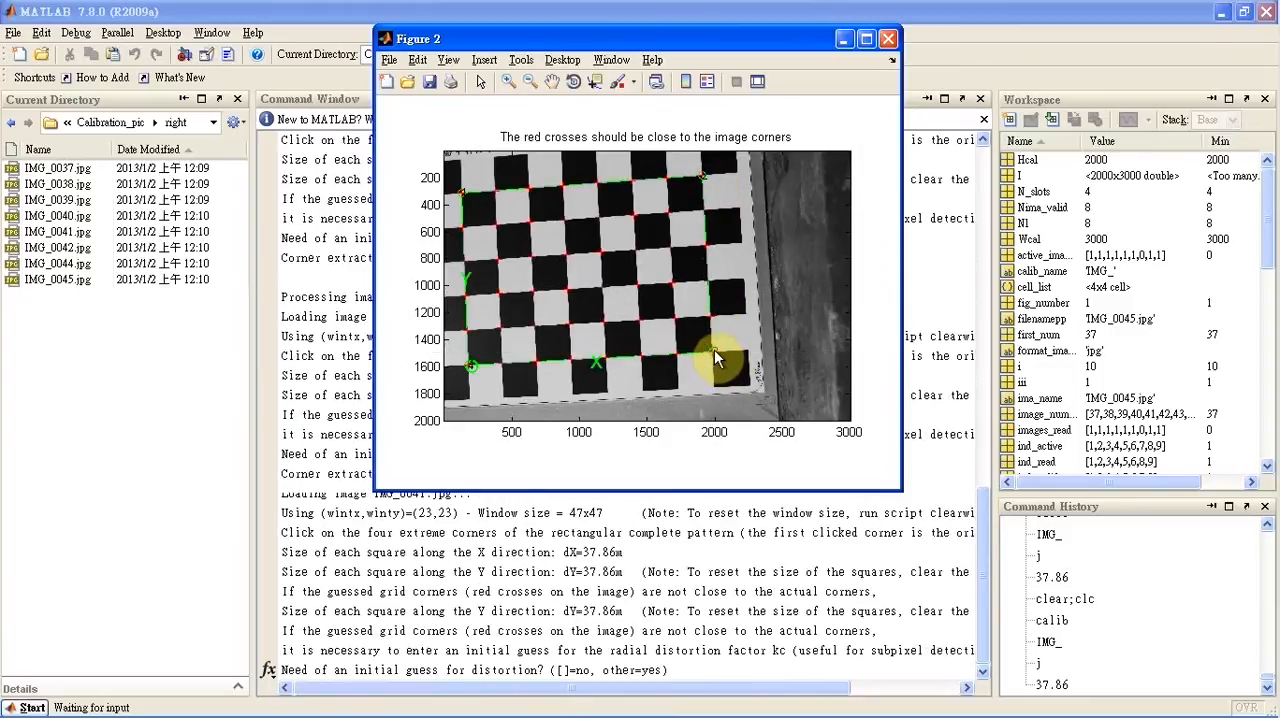
pyautogui.press('Return')
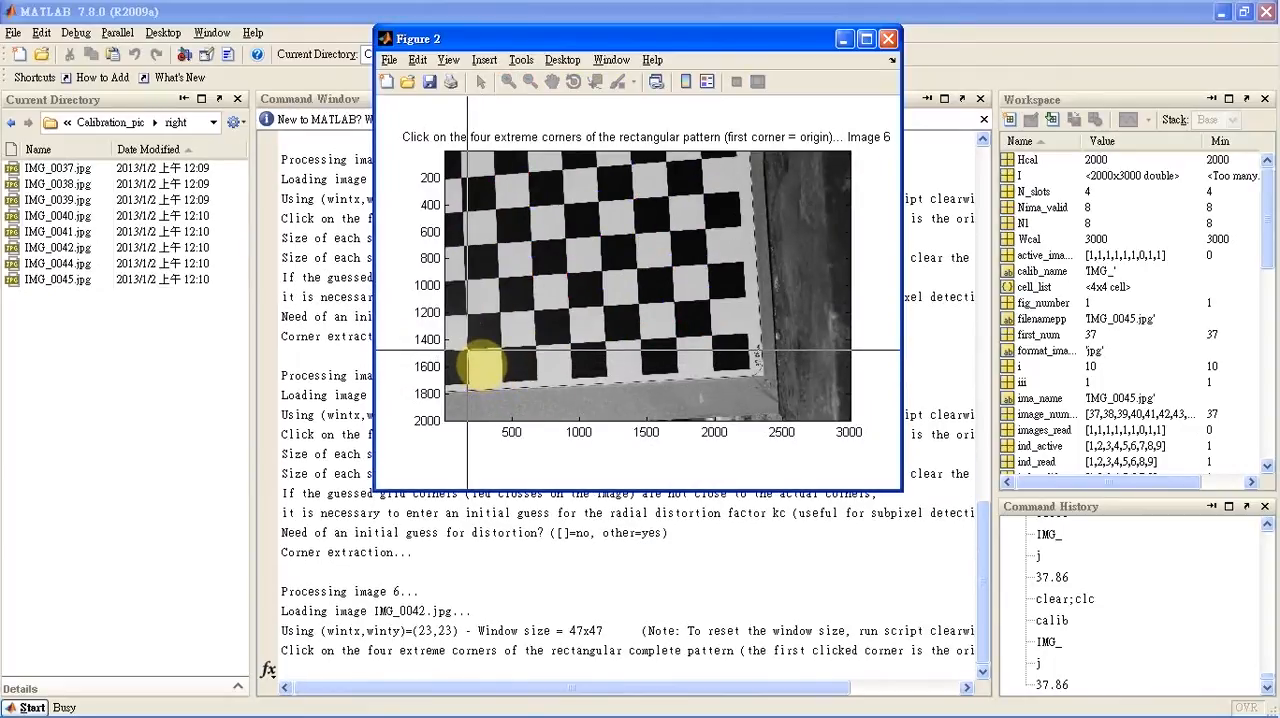
# Mark the four extreme inner checkerboard corners in image 6 clockwise from the lower-left origin, and decline its initial distortion guess
pyautogui.click(466, 350)
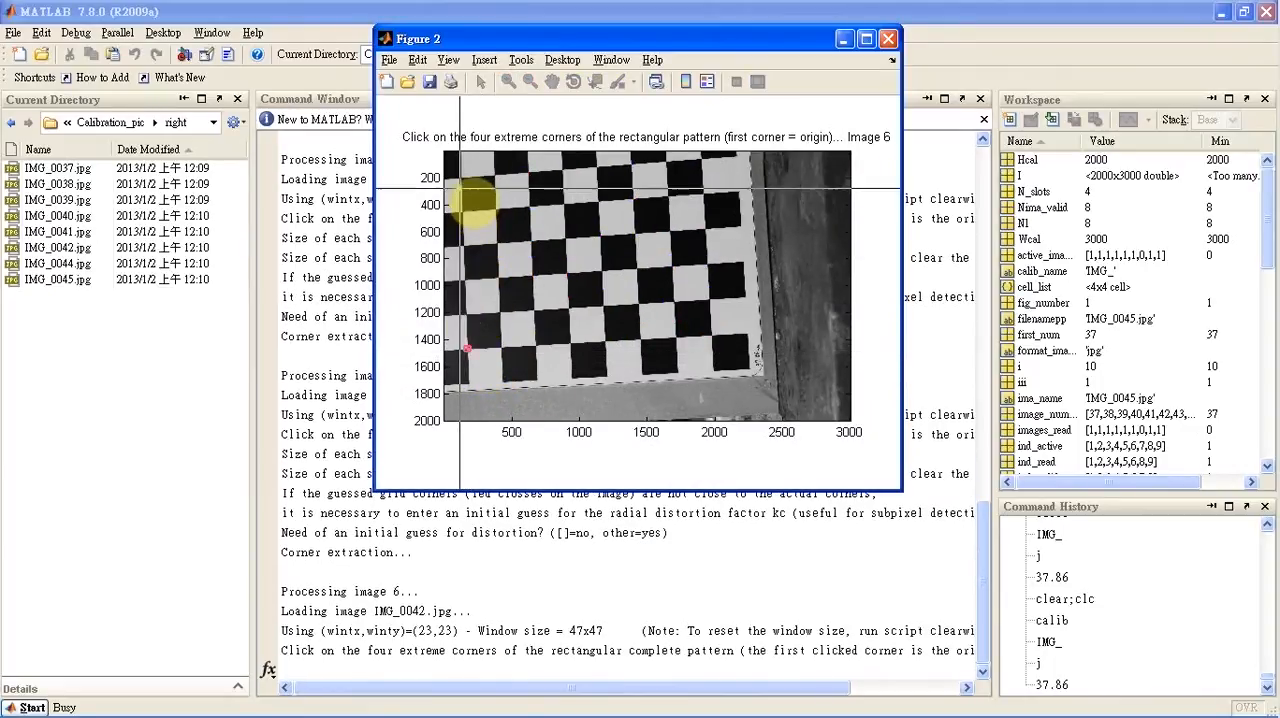
pyautogui.click(461, 178)
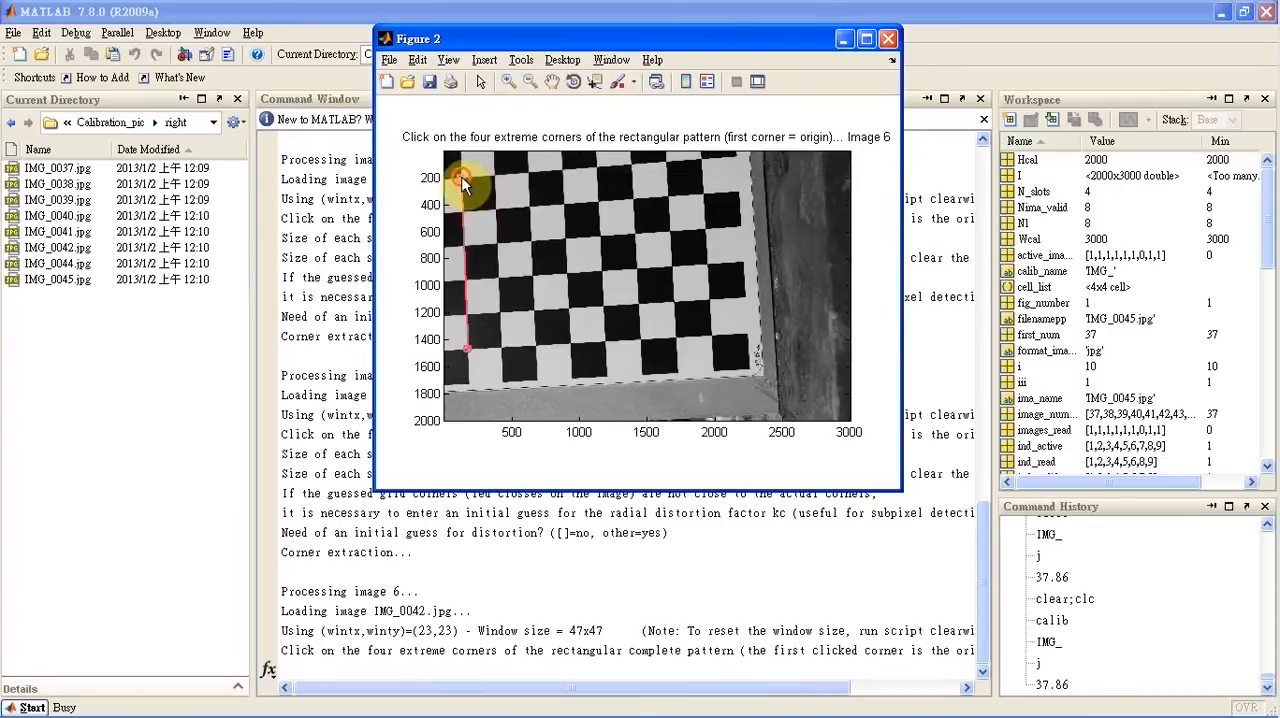
pyautogui.click(701, 159)
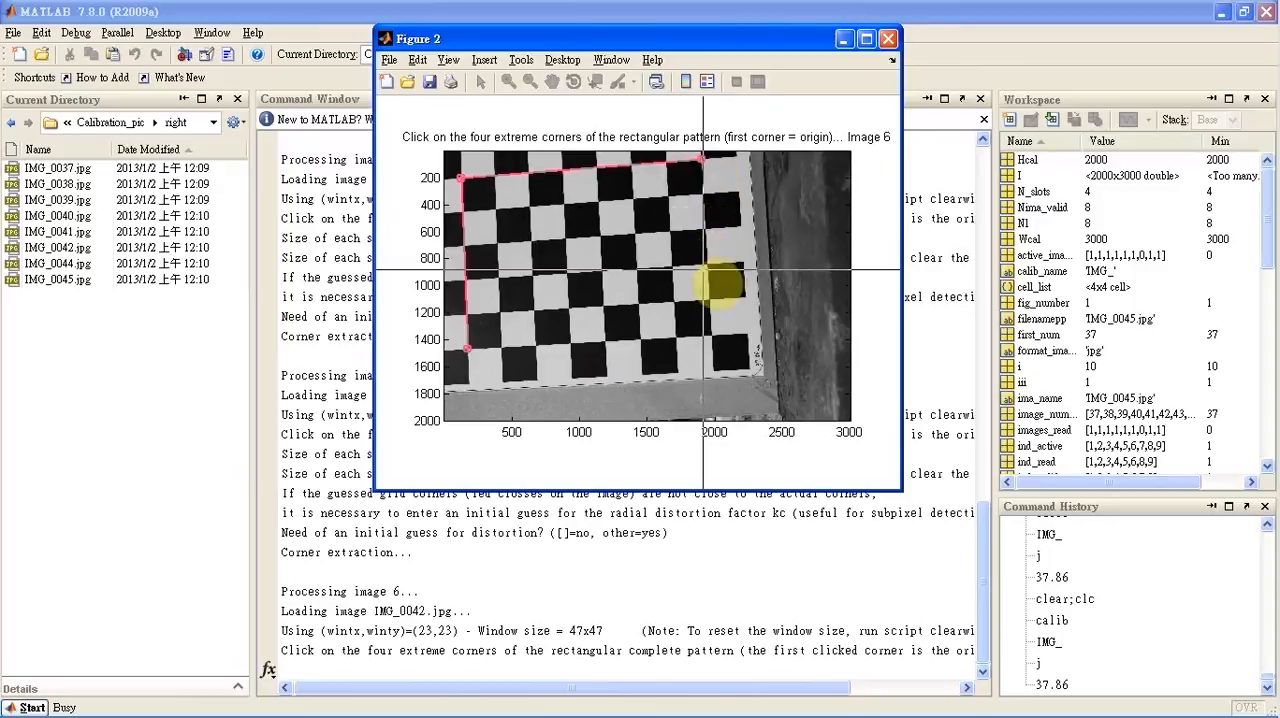
pyautogui.click(712, 338)
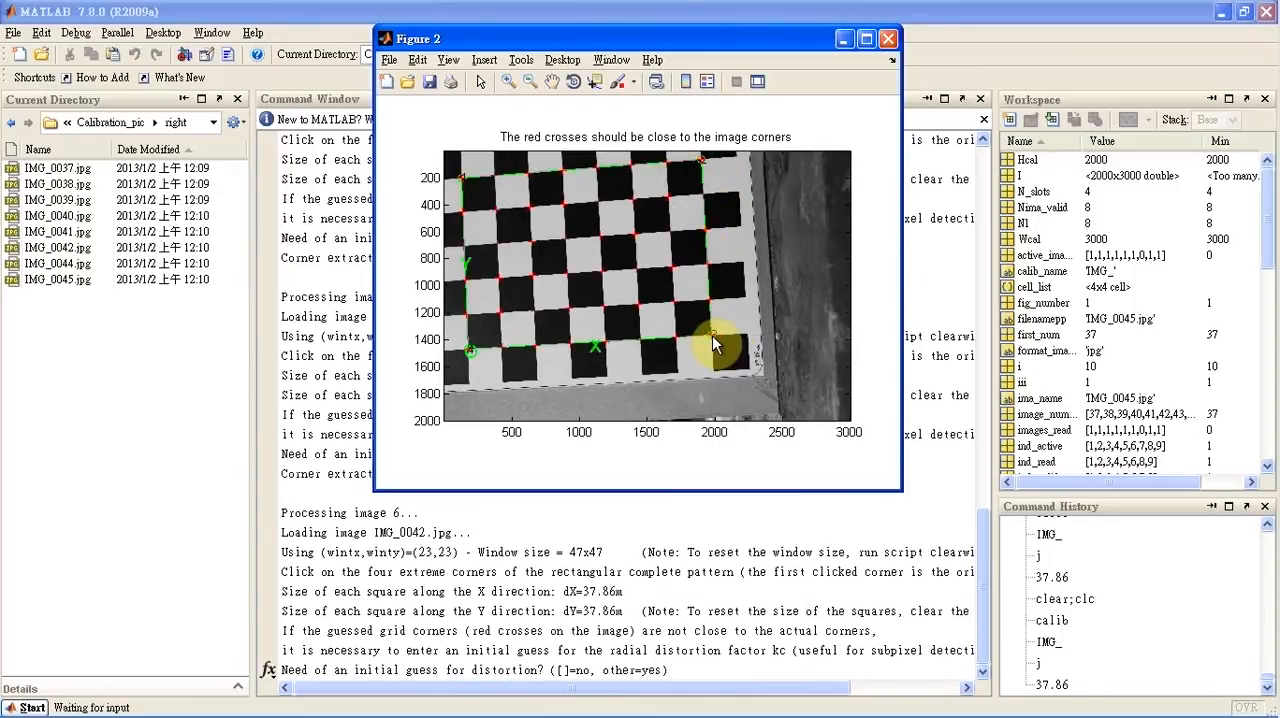
pyautogui.press('Return')
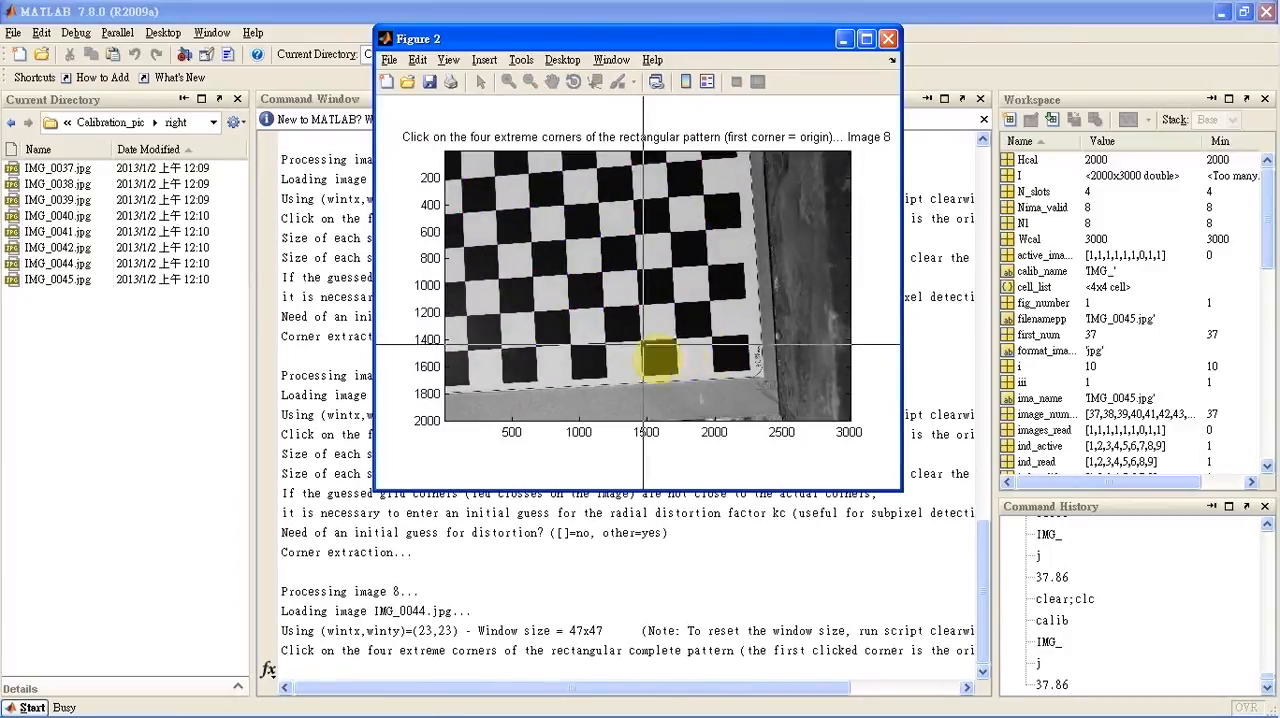
# Mark the four extreme inner checkerboard corners in image 8 clockwise from the lower-left origin, and decline its initial distortion guess
pyautogui.click(467, 351)
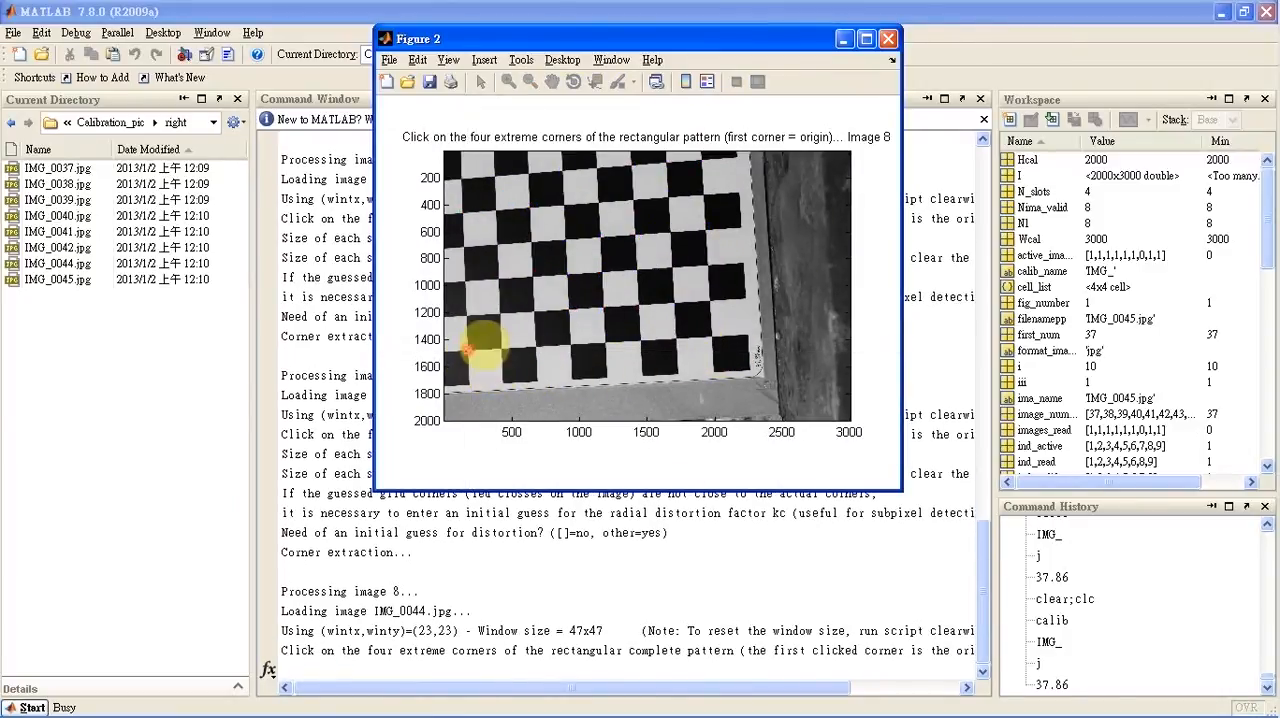
pyautogui.click(460, 179)
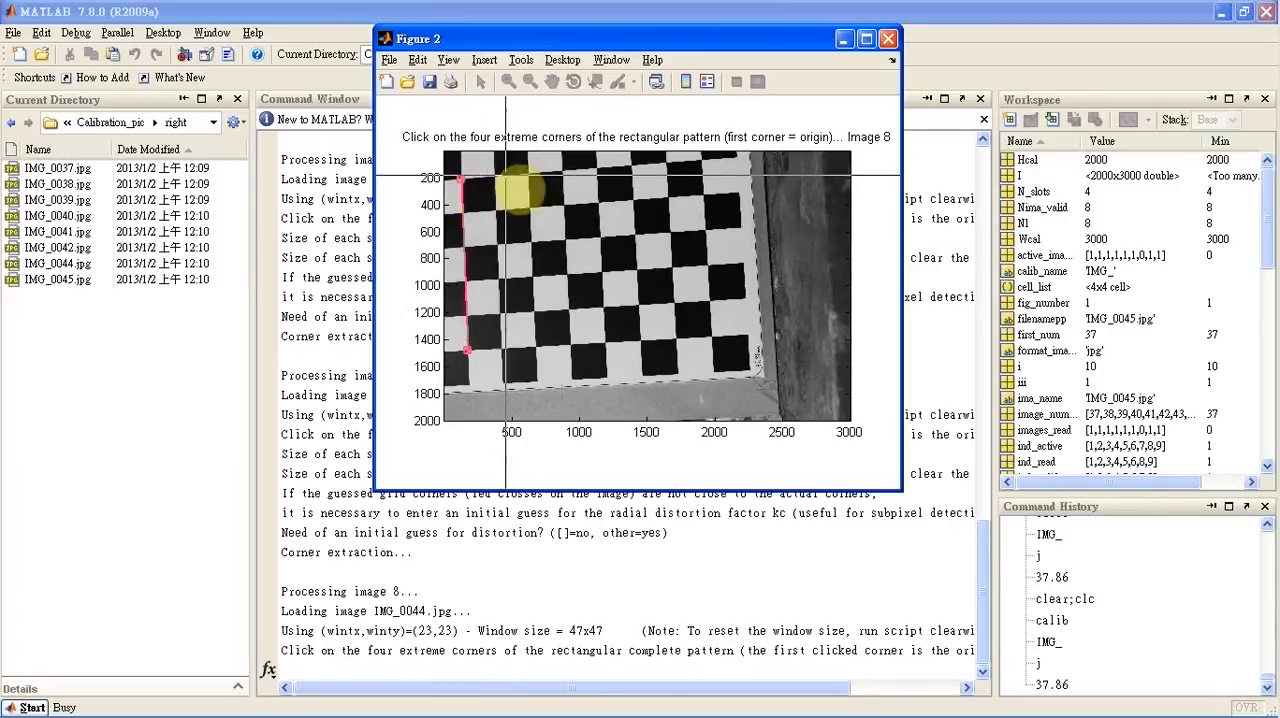
pyautogui.click(701, 159)
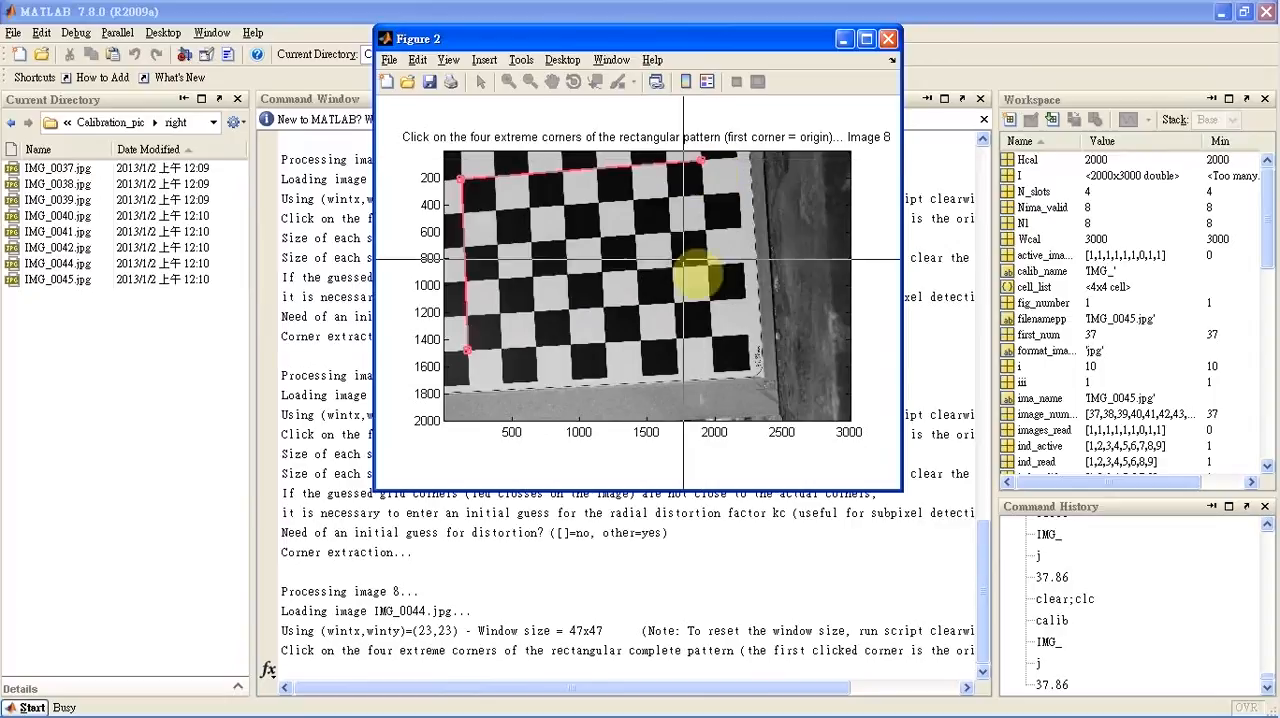
pyautogui.click(713, 339)
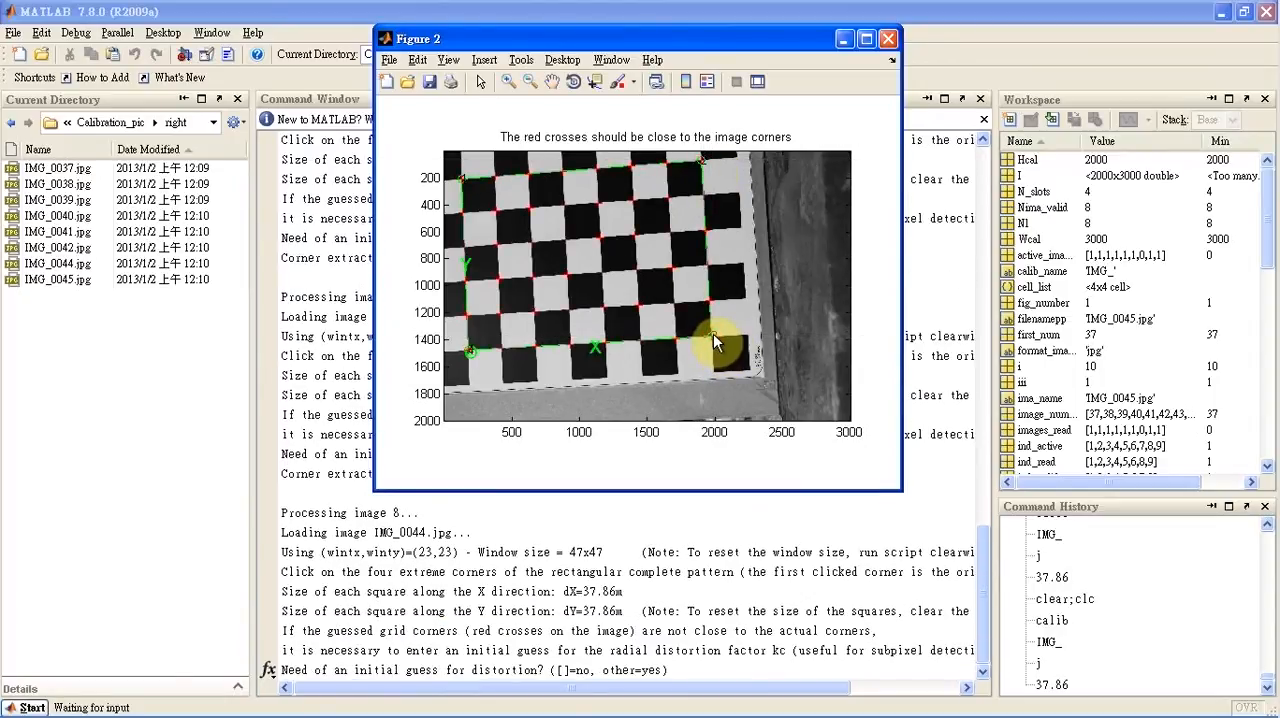
pyautogui.press('Return')
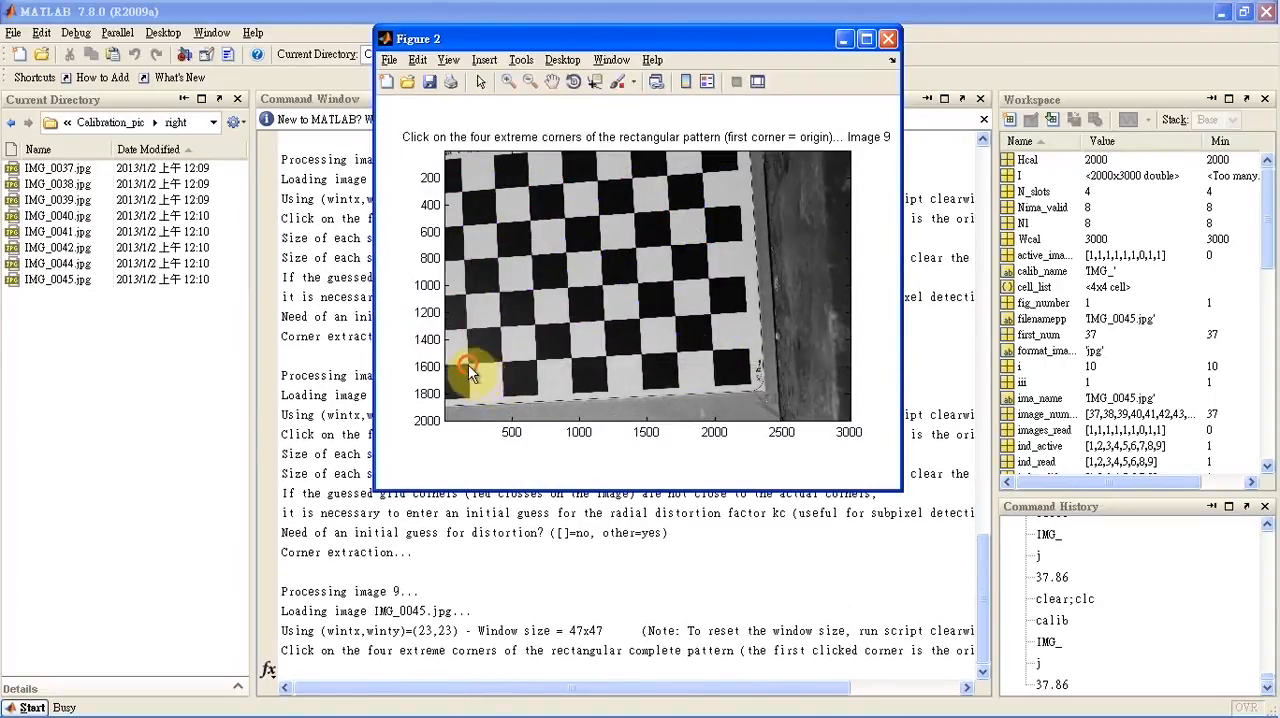
# Mark the four extreme inner checkerboard corners in image 9 clockwise from the lower-left origin, and decline its initial distortion guess
pyautogui.click(467, 364)
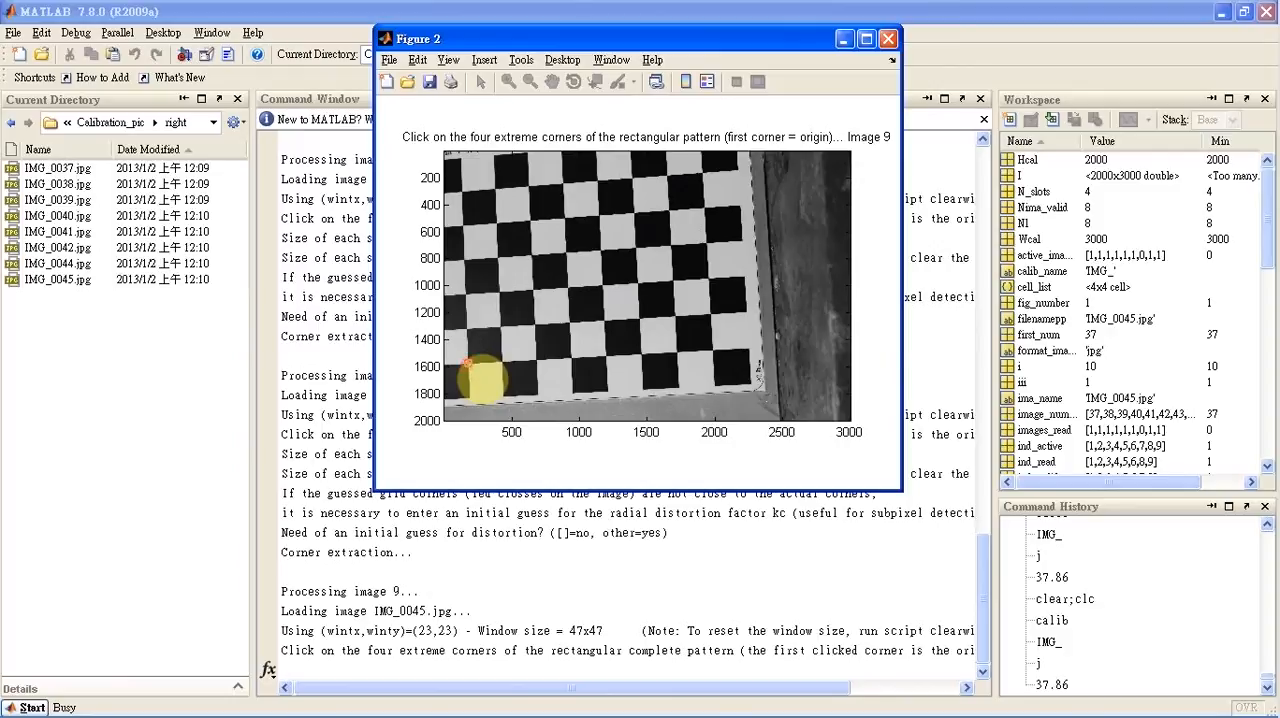
pyautogui.click(462, 193)
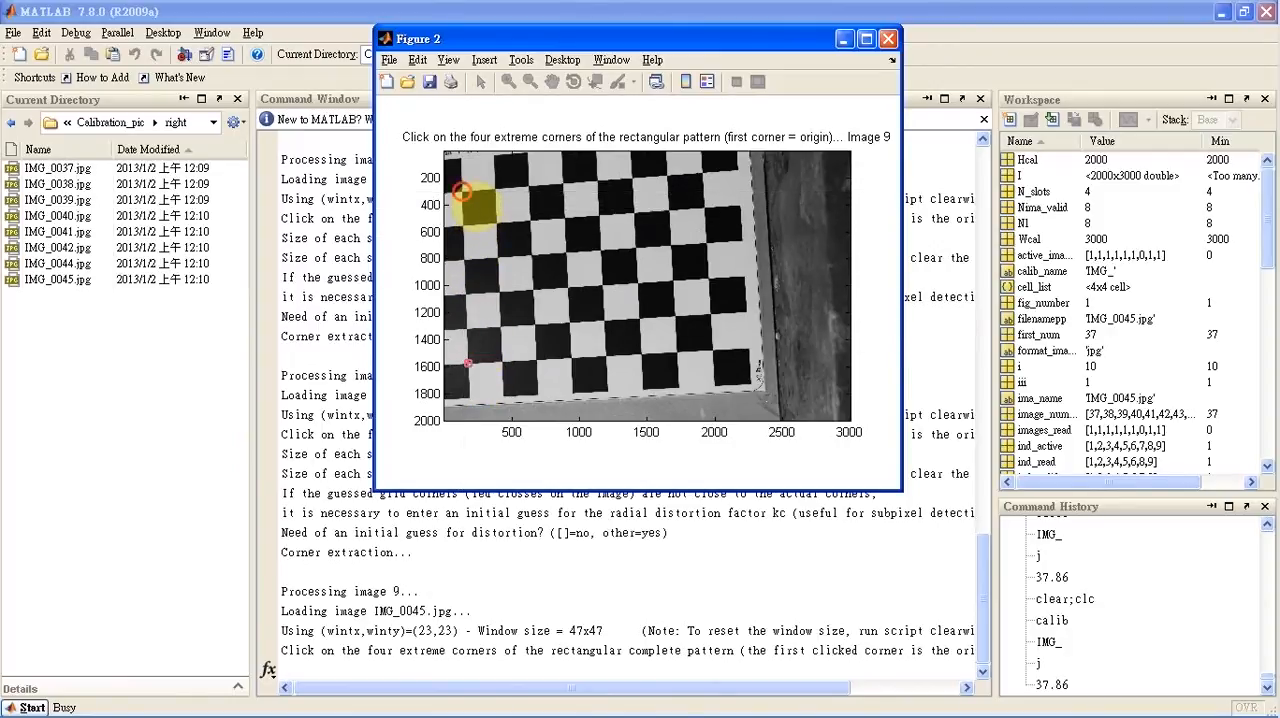
pyautogui.click(703, 174)
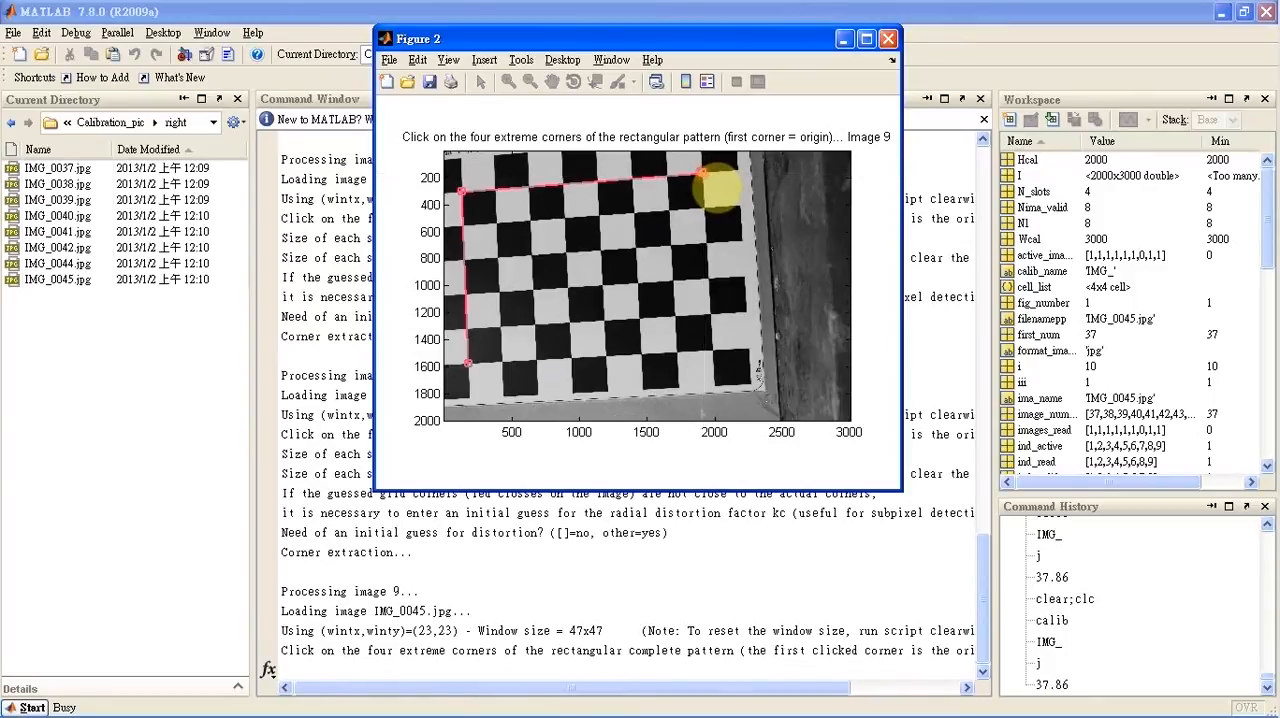
pyautogui.click(713, 350)
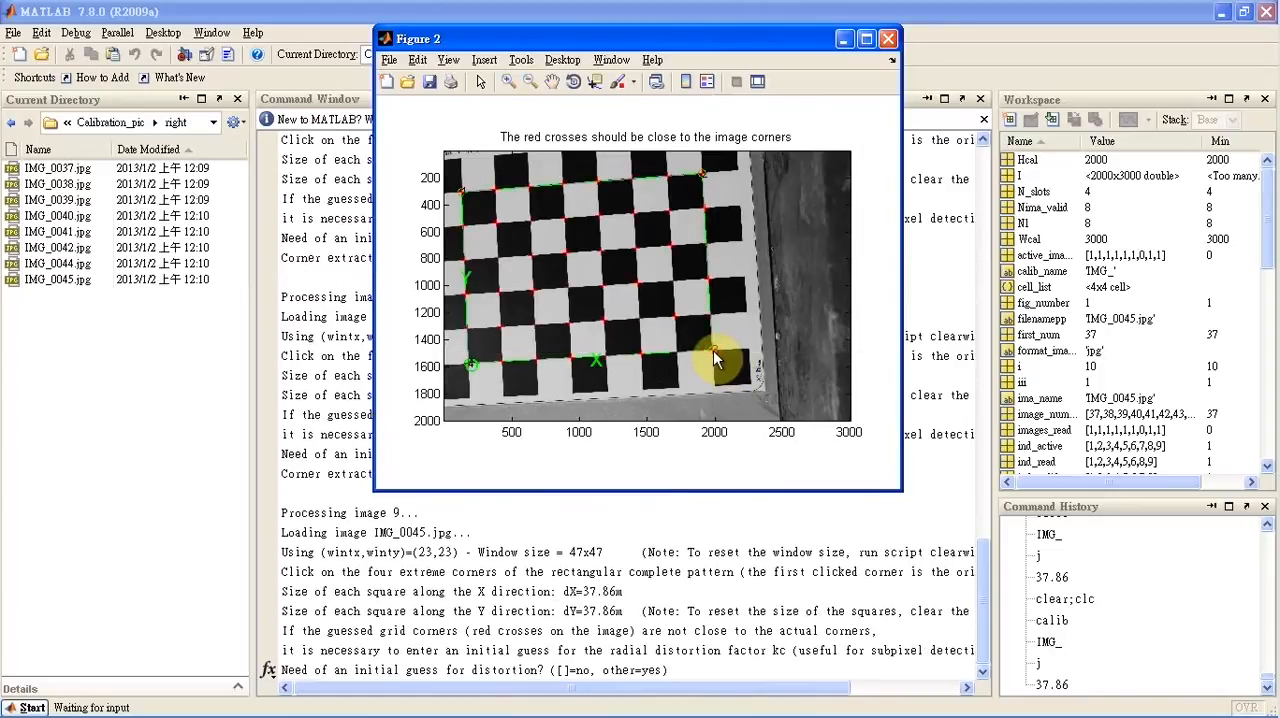
pyautogui.press('Return')
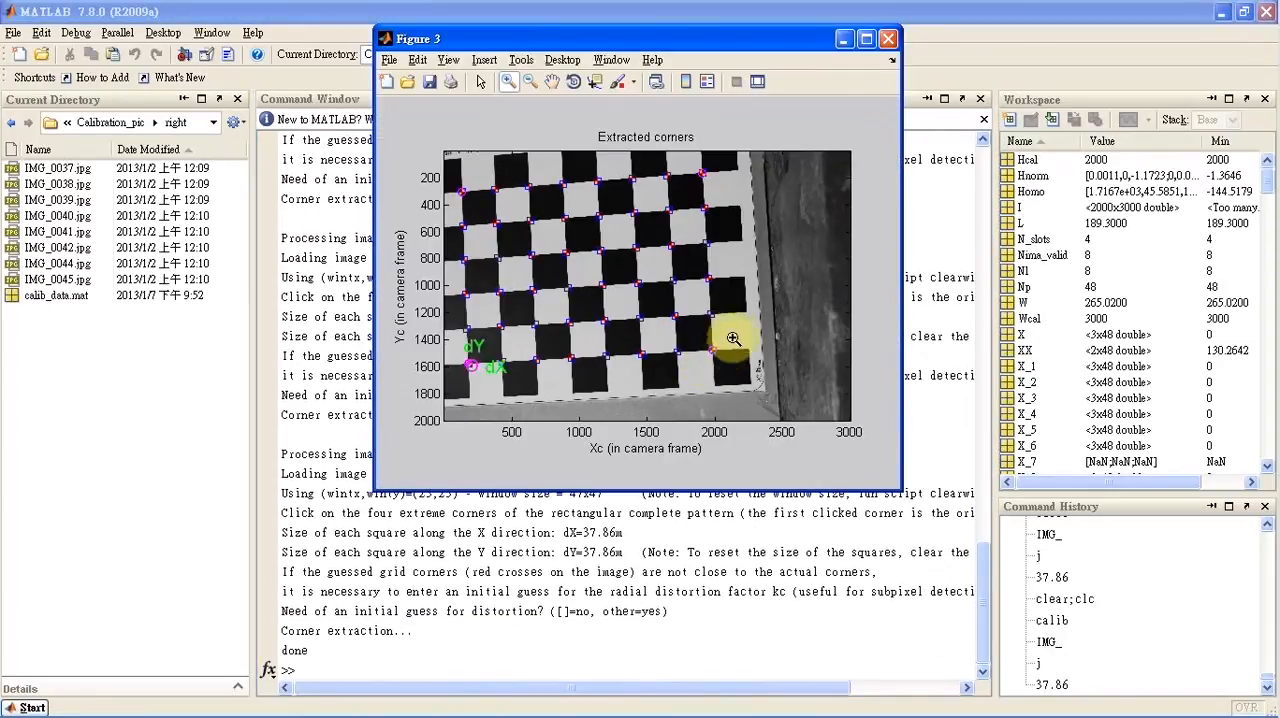
# Close the extracted corners figure, run the right camera calibration in the Camera Calibration Toolbox, and save the results
pyautogui.click(889, 40)
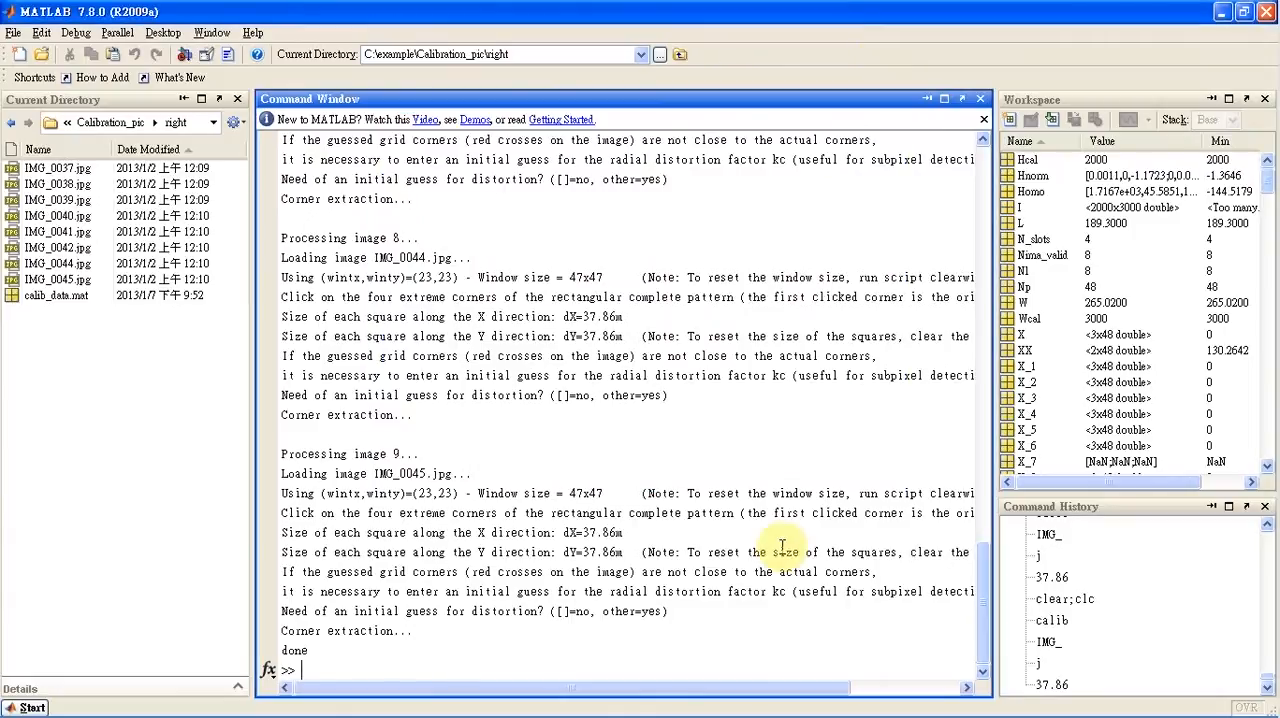
pyautogui.click(425, 706)
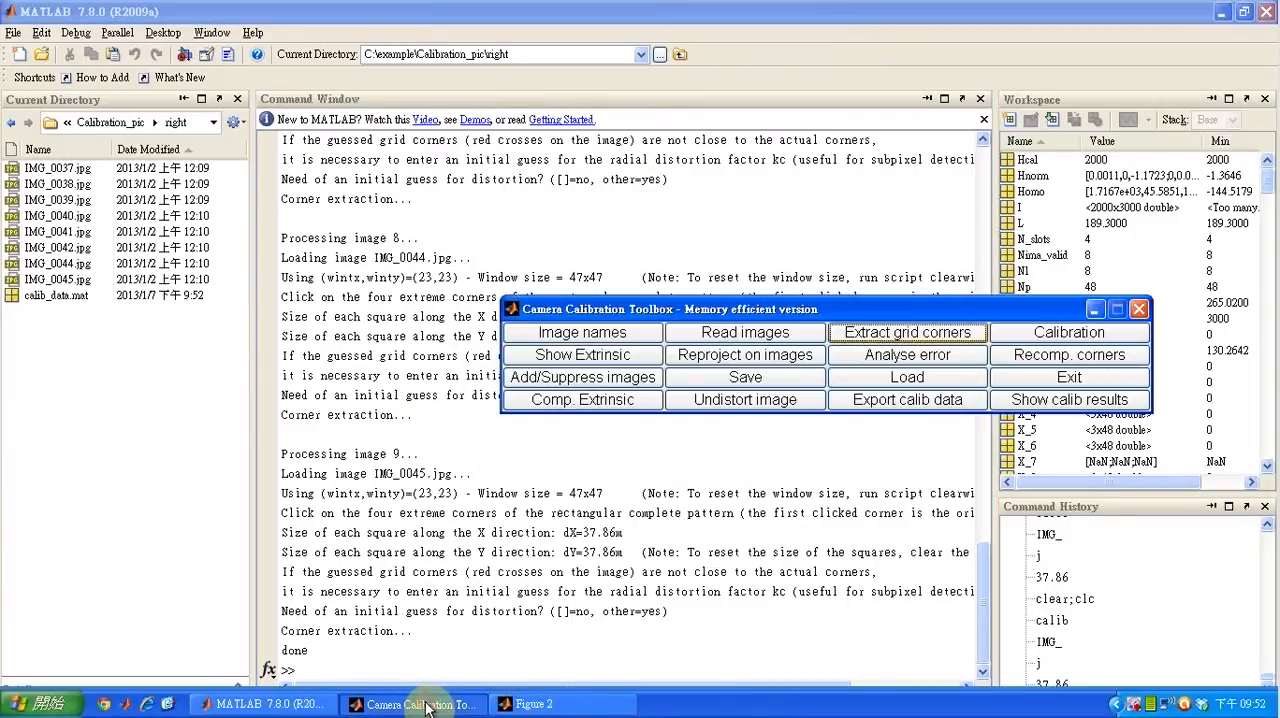
pyautogui.click(1000, 332)
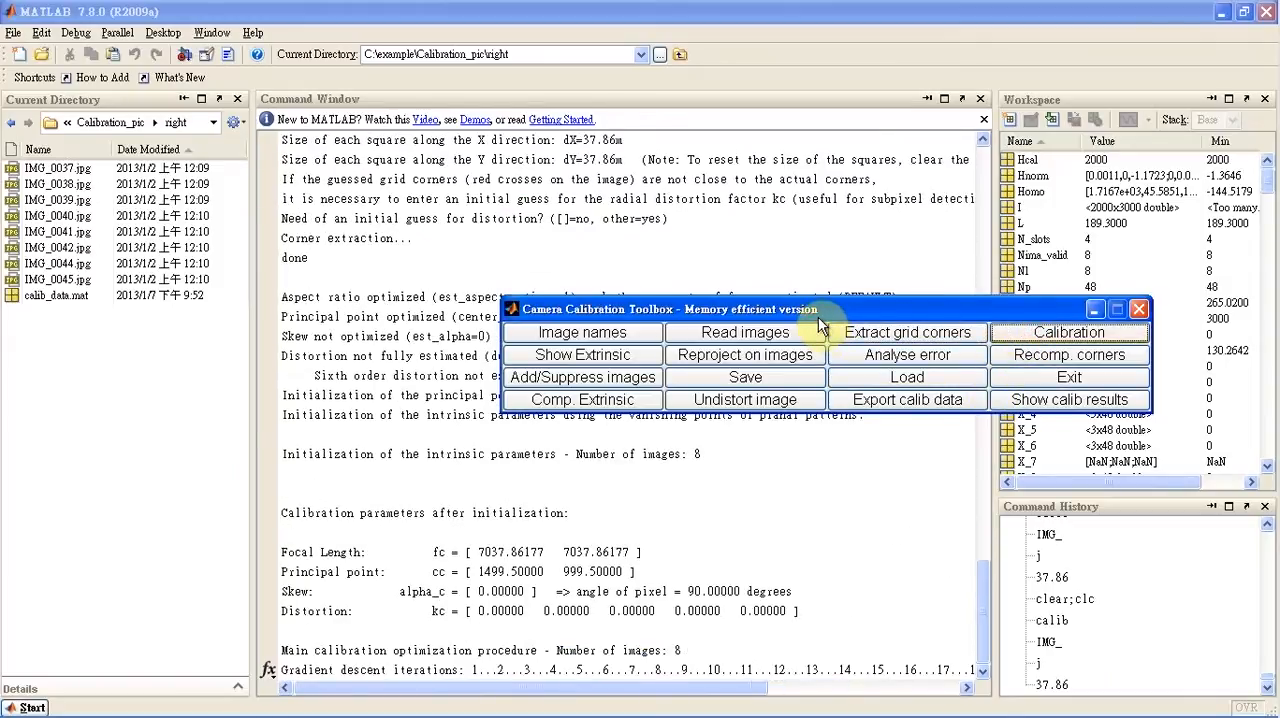
pyautogui.moveTo(826, 312); pyautogui.dragTo(741, 87)
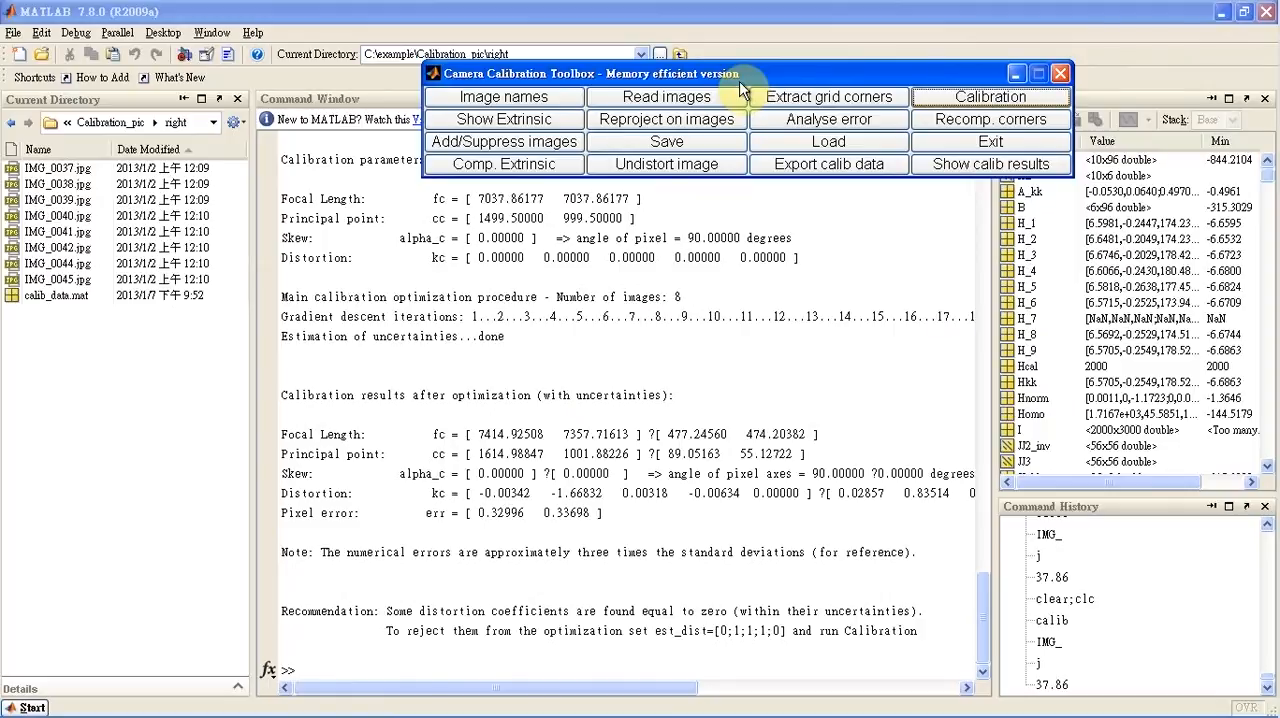
pyautogui.click(697, 146)
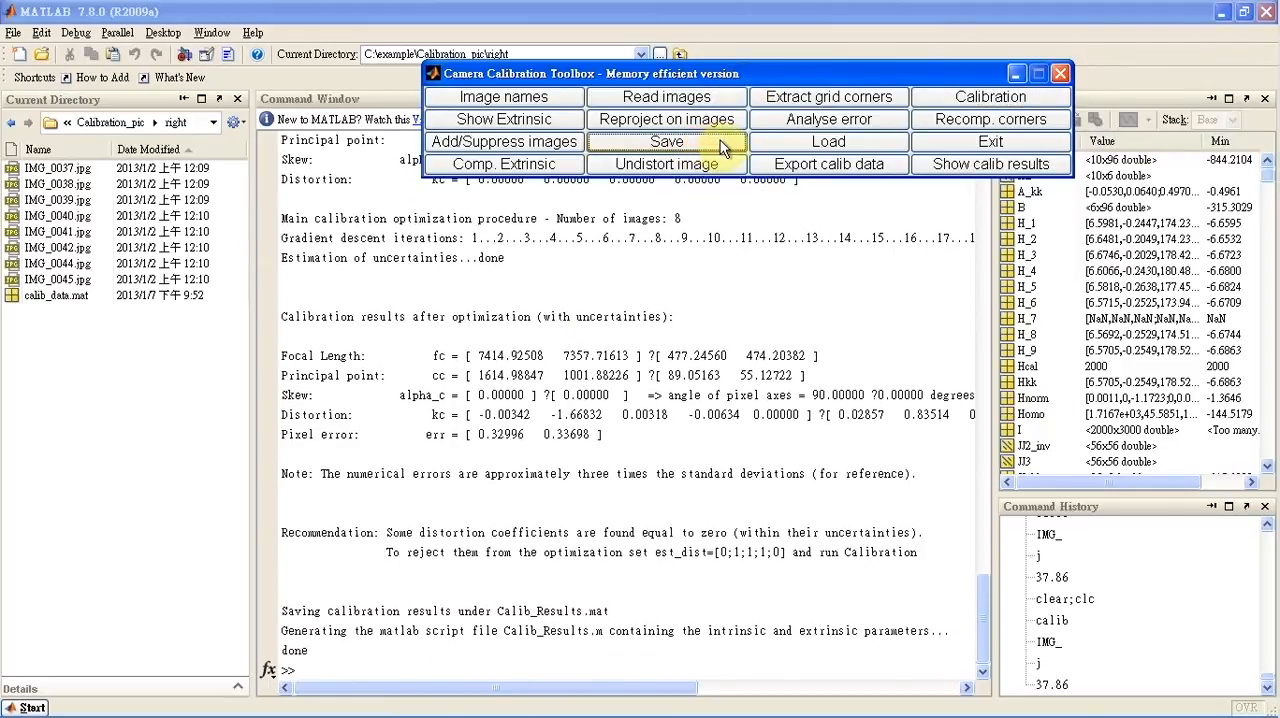
# Exit the calibration toolbox, close the remaining corner figure, and reset the workspace and command window with clear;clc
pyautogui.click(968, 140)
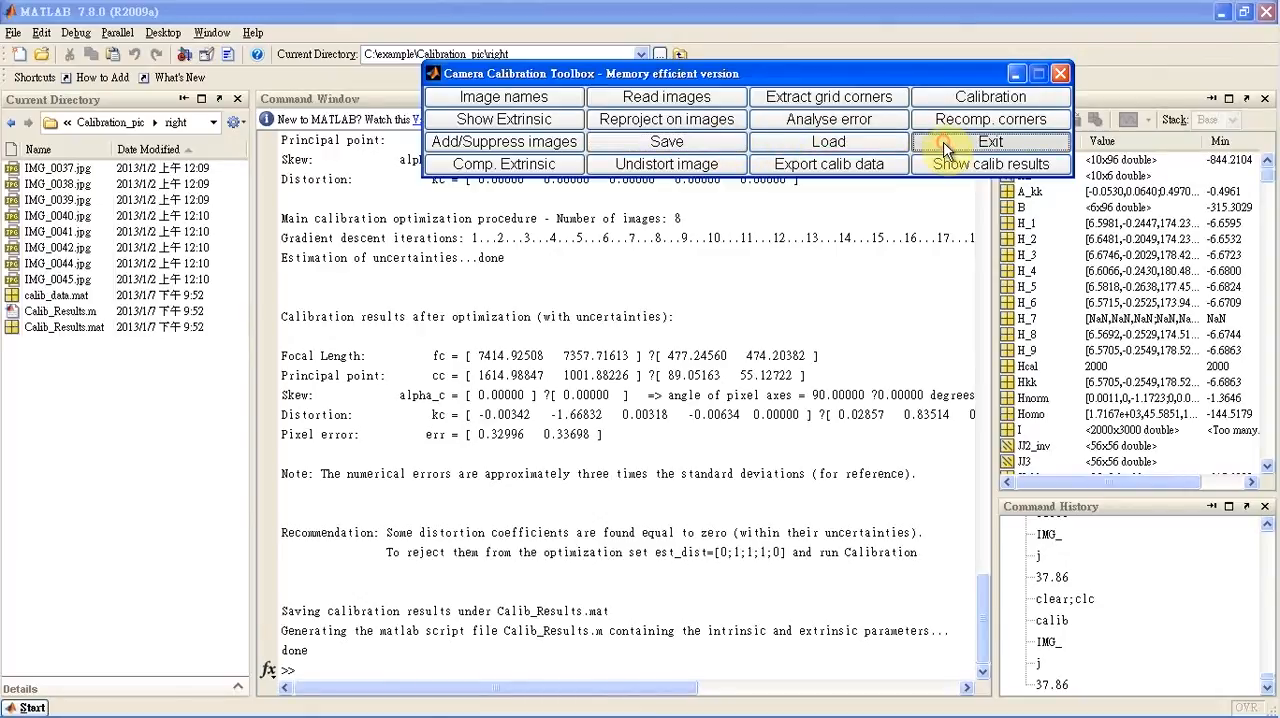
pyautogui.click(450, 708)
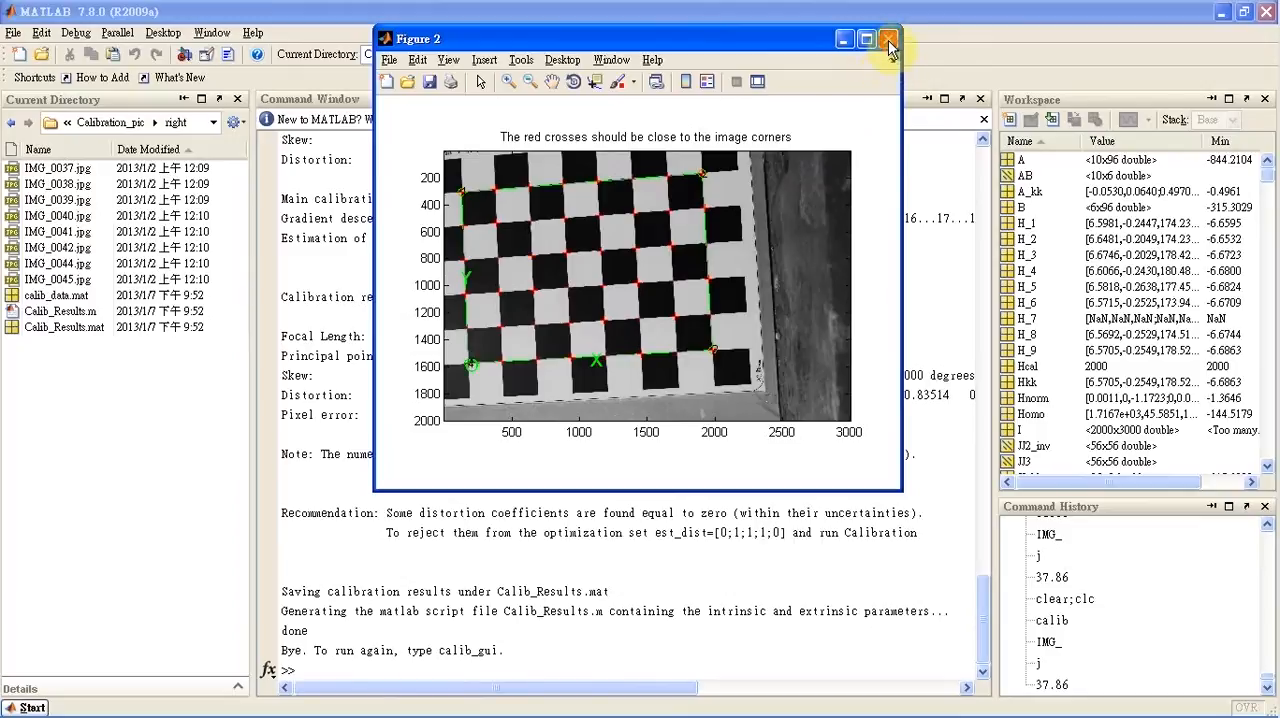
pyautogui.click(888, 40)
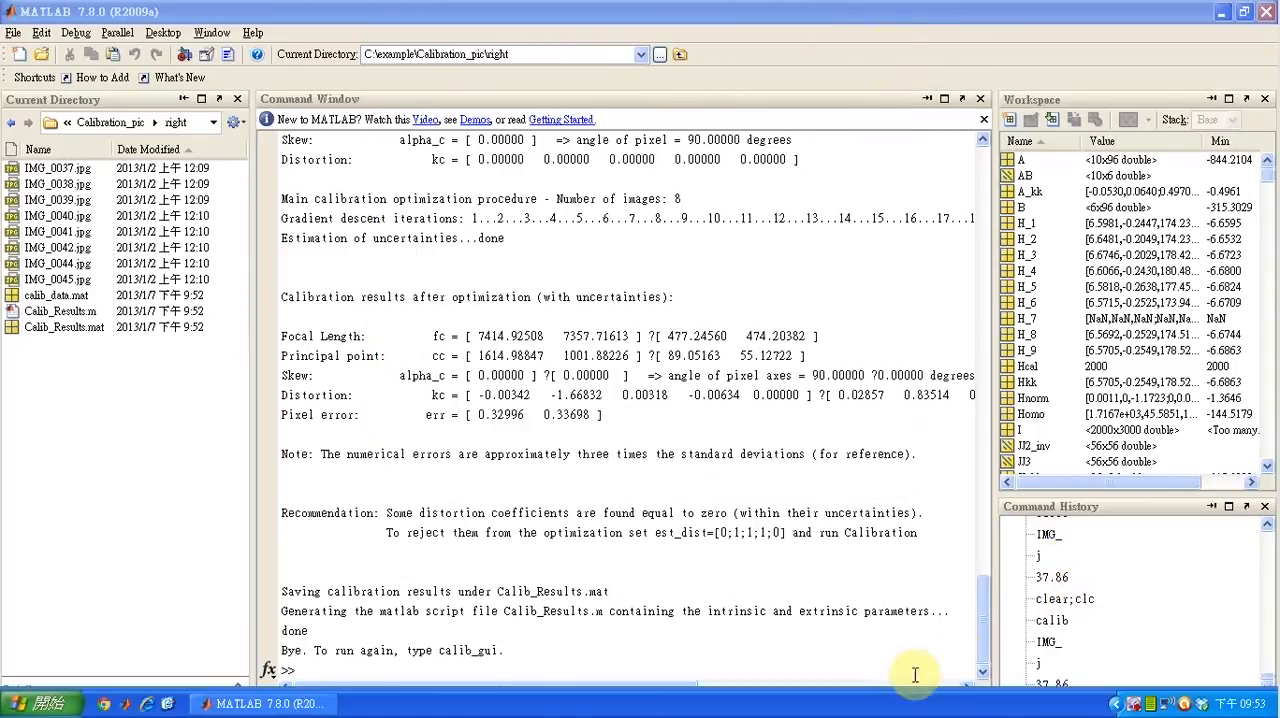
pyautogui.click(836, 670)
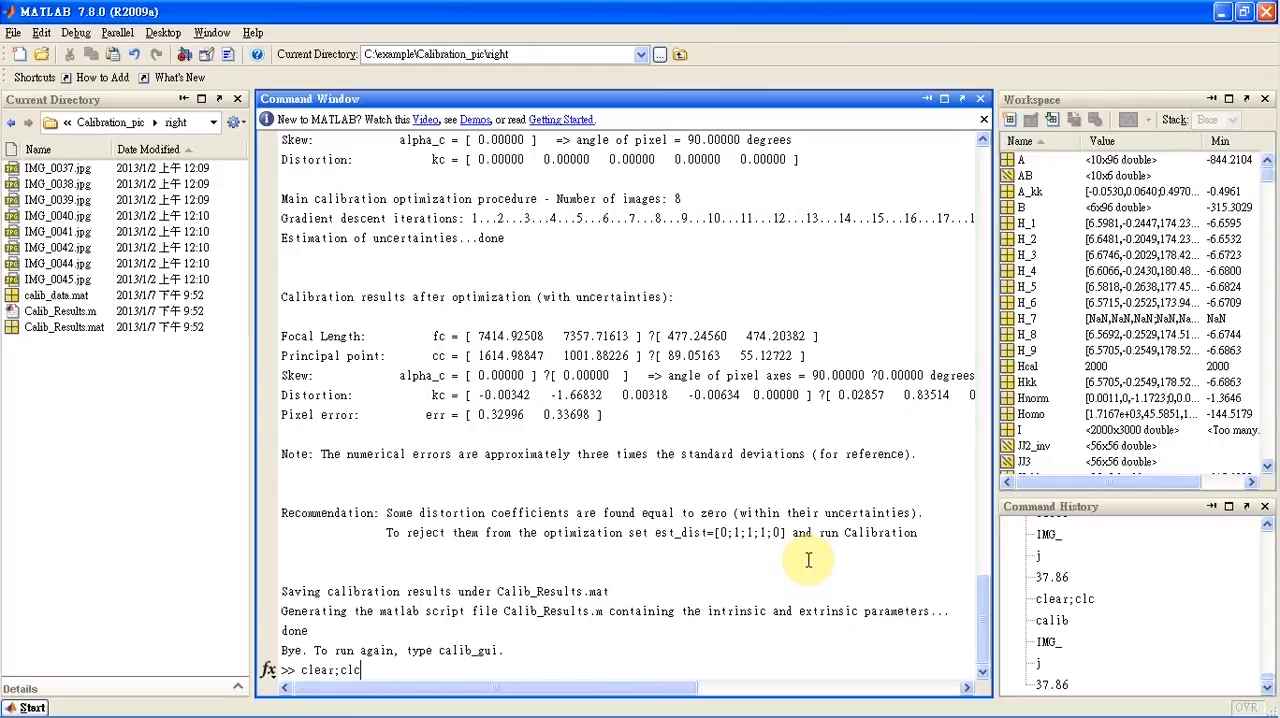
pyautogui.press('Return')
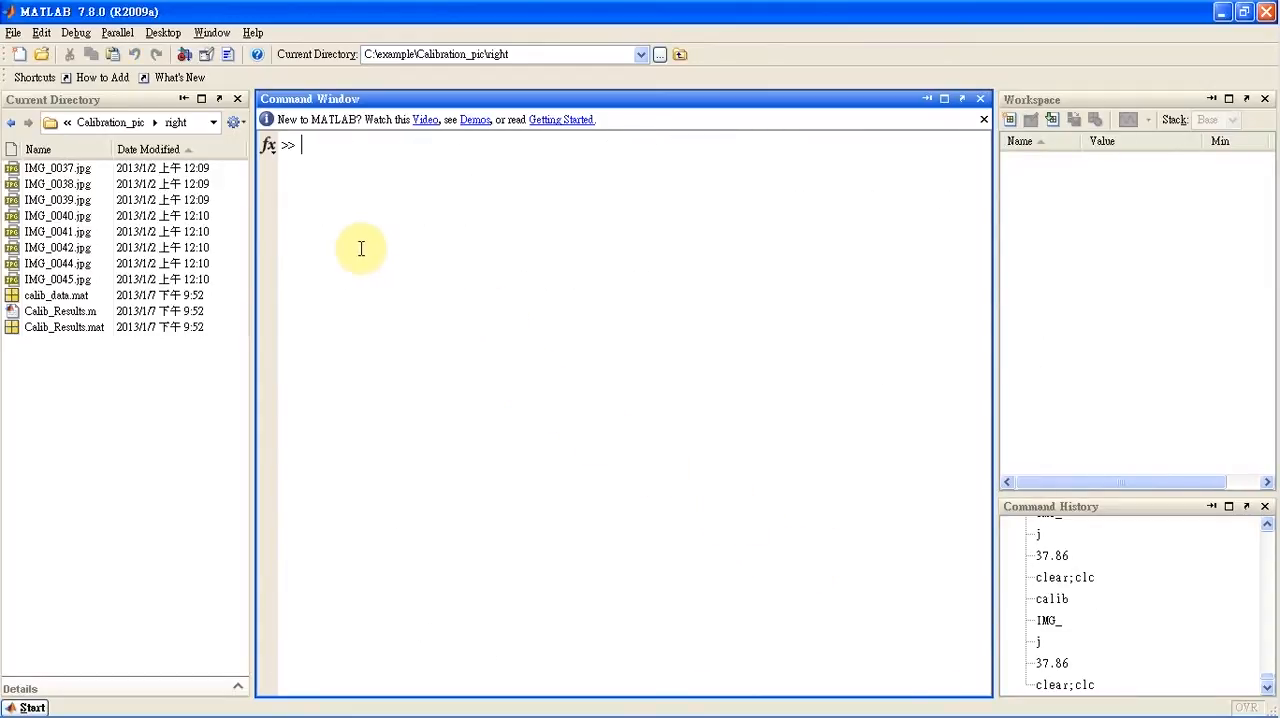
# Change the current directory to C:\example\Calibration_pic and minimize MATLAB to reach the desktop
pyautogui.click(113, 124)
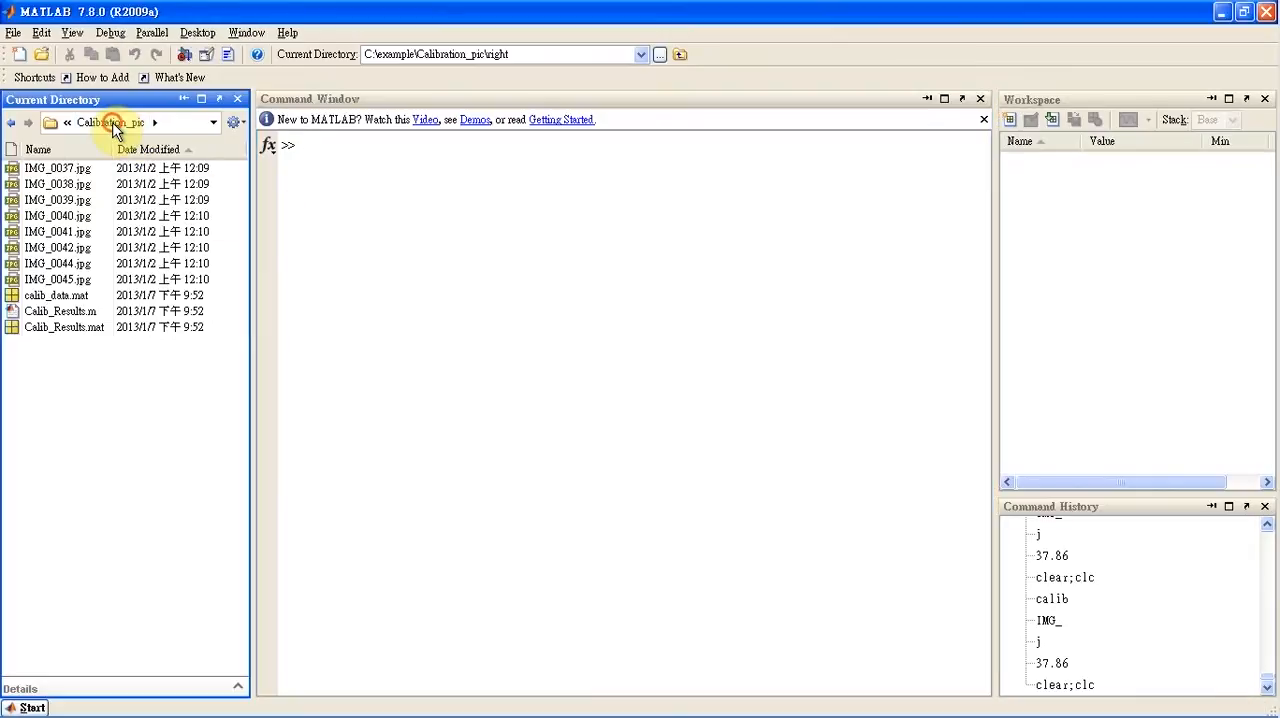
pyautogui.click(329, 193)
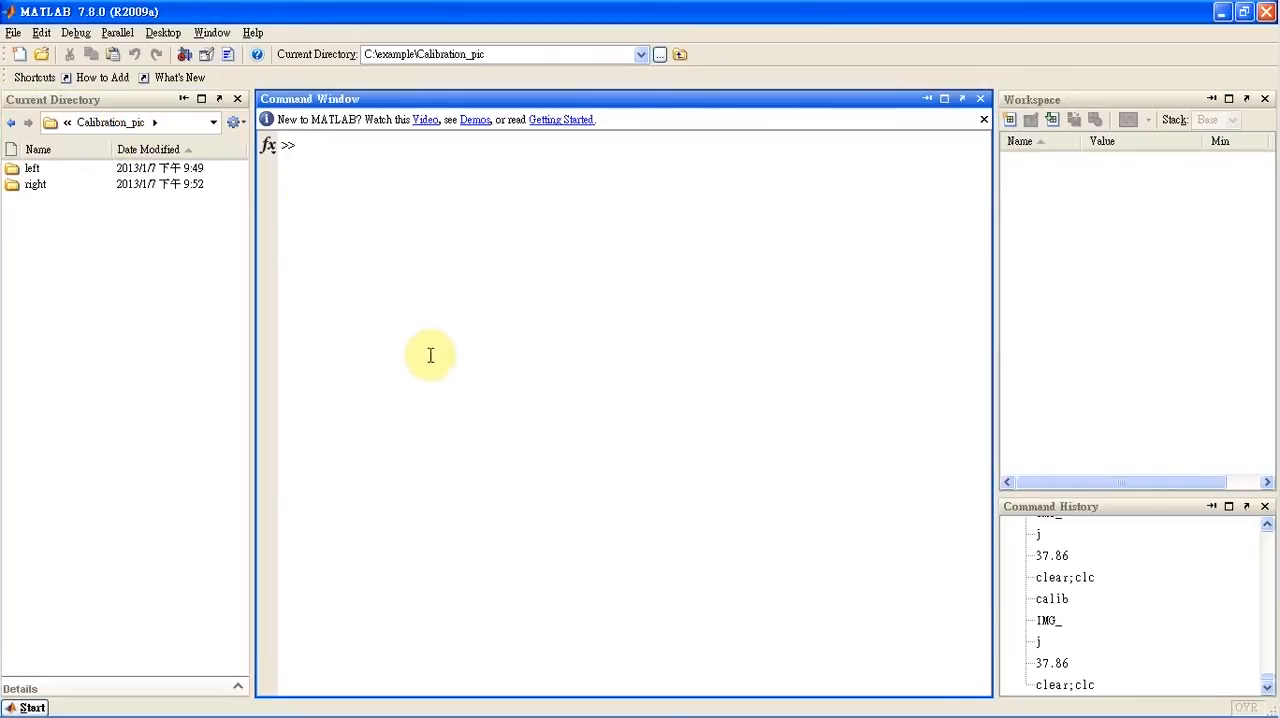
pyautogui.click(1226, 22)
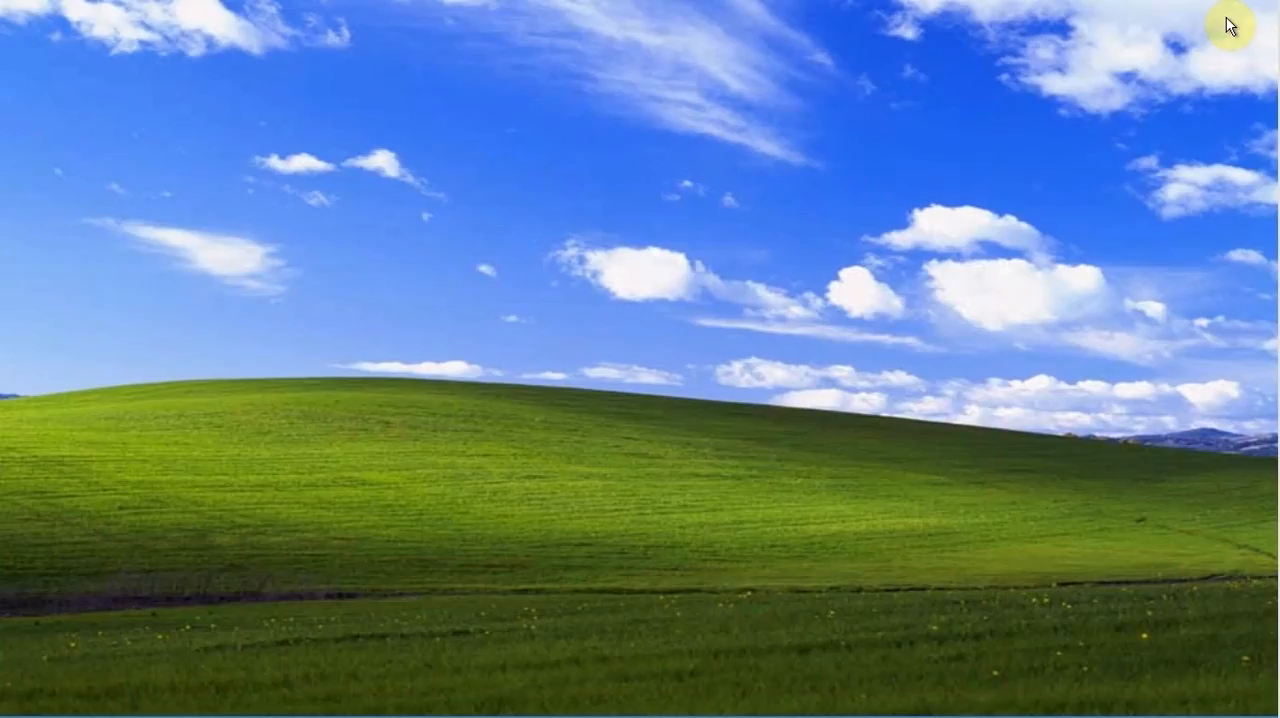
# Browse from My Computer to the C:\example\Calibration_pic\left folder in the file explorer
pyautogui.doubleClick(25, 36)
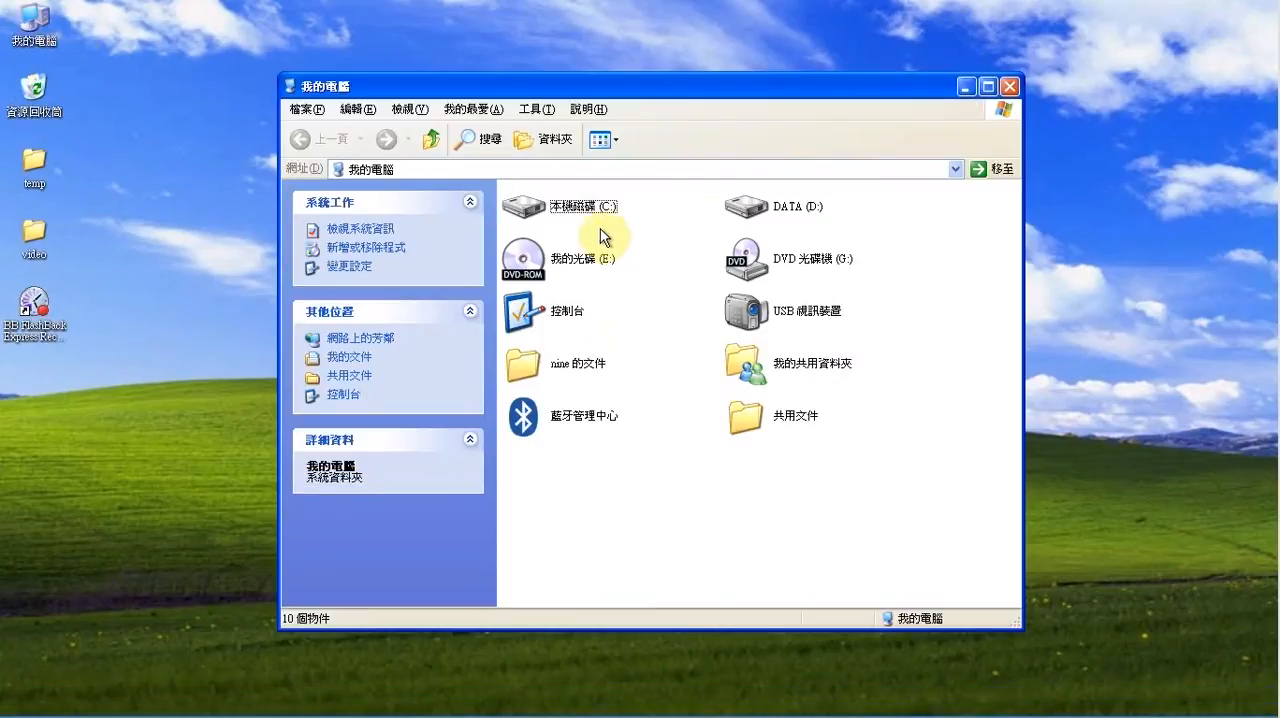
pyautogui.click(545, 210)
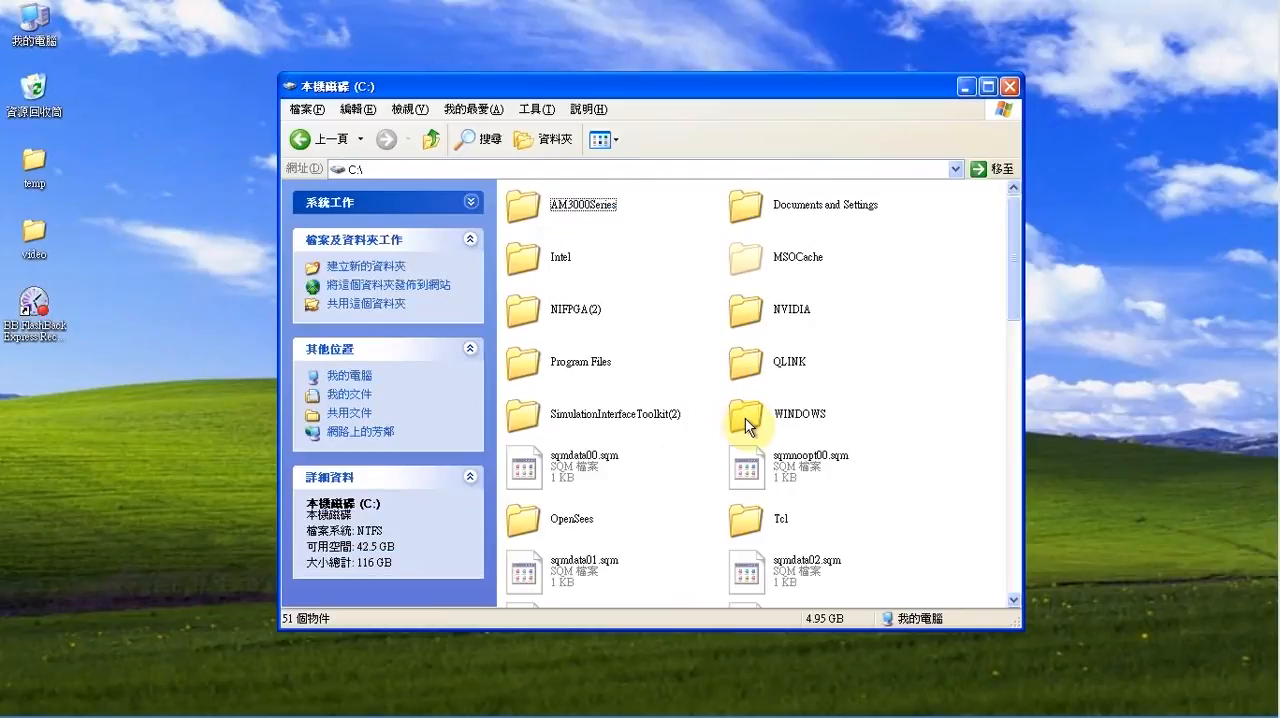
pyautogui.scroll(-10, 748, 417)
pyautogui.scroll(-3, 663, 542)
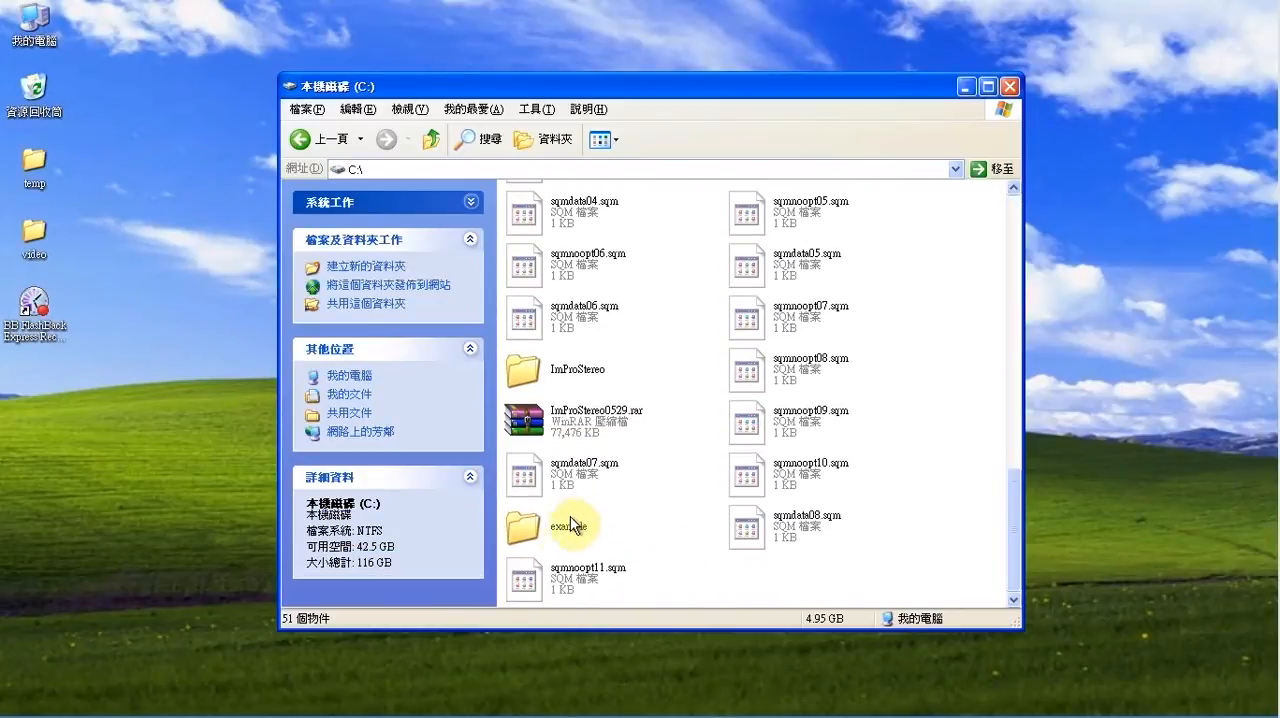
pyautogui.doubleClick(545, 532)
pyautogui.click(743, 212)
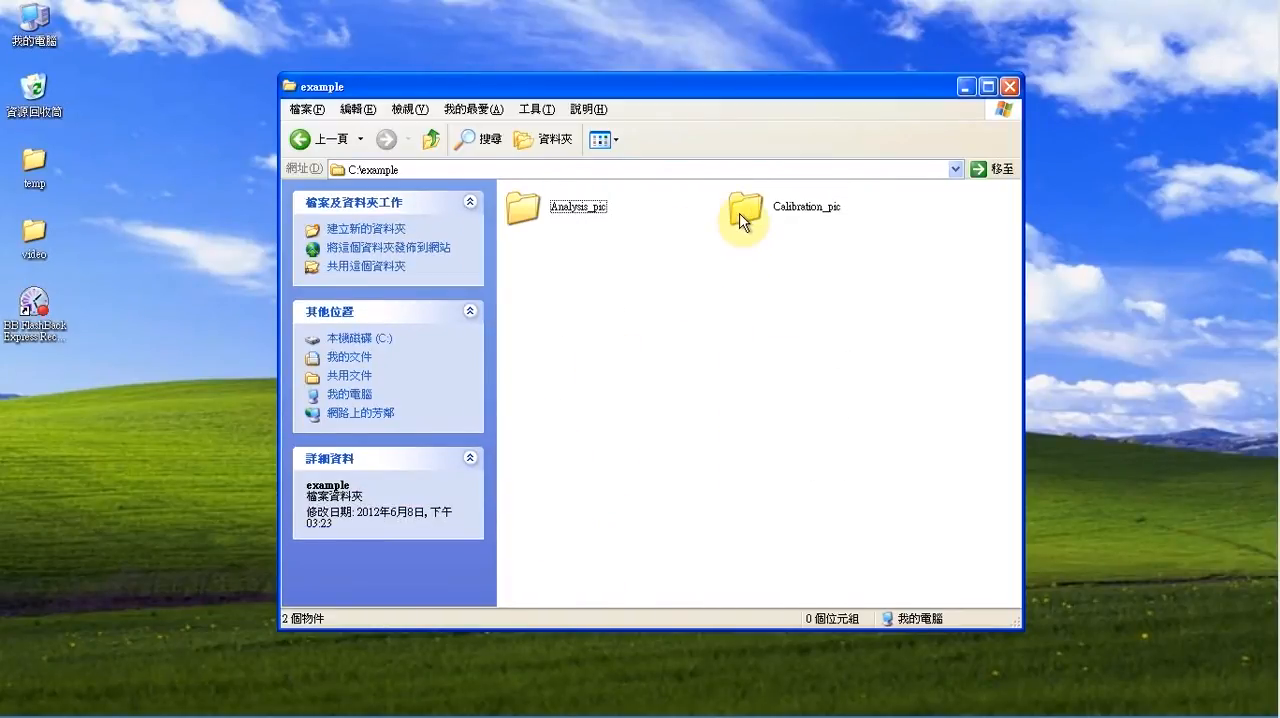
pyautogui.doubleClick(743, 212)
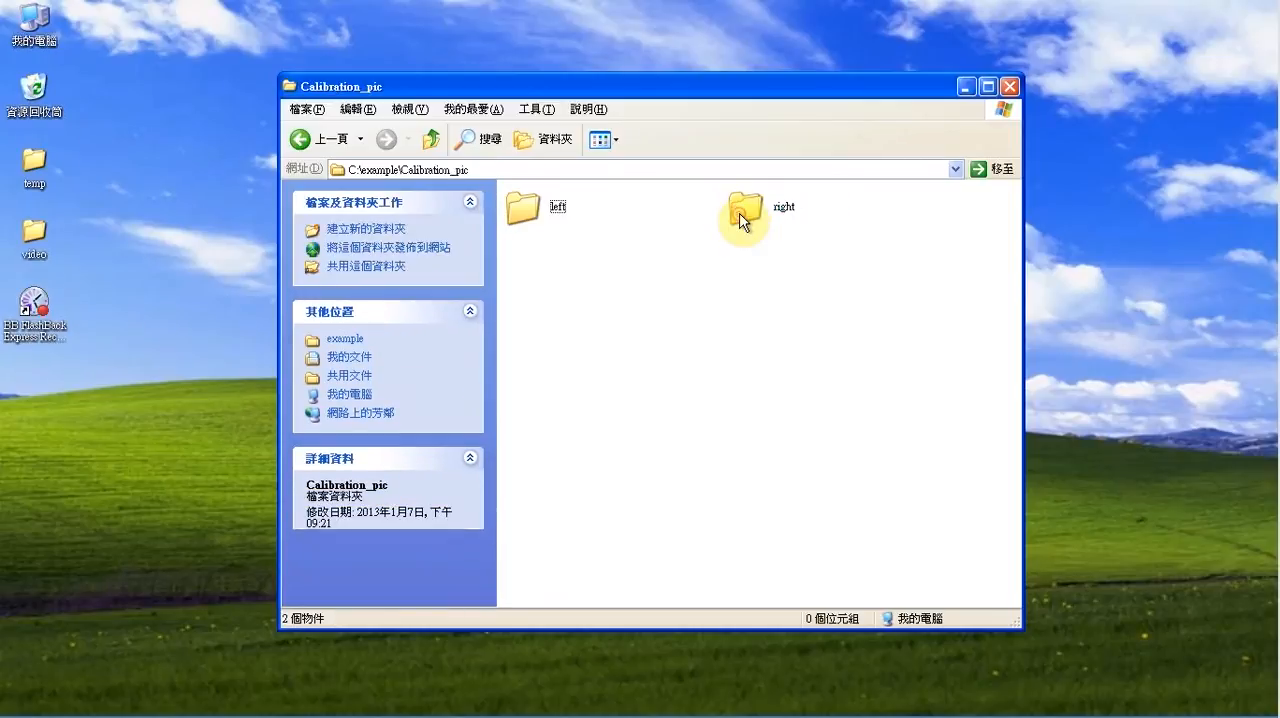
pyautogui.doubleClick(526, 206)
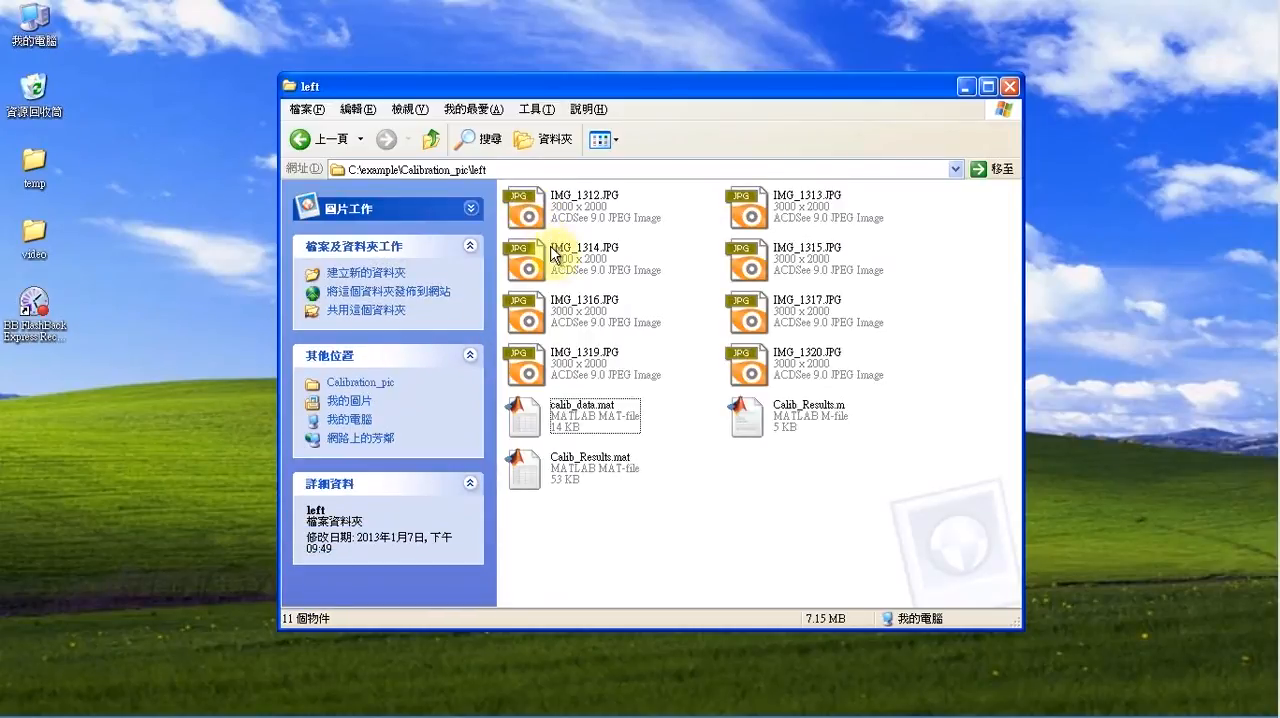
# Rename Calib_Results.mat in the left folder to Calib_Results_left.mat
pyautogui.click(607, 470)
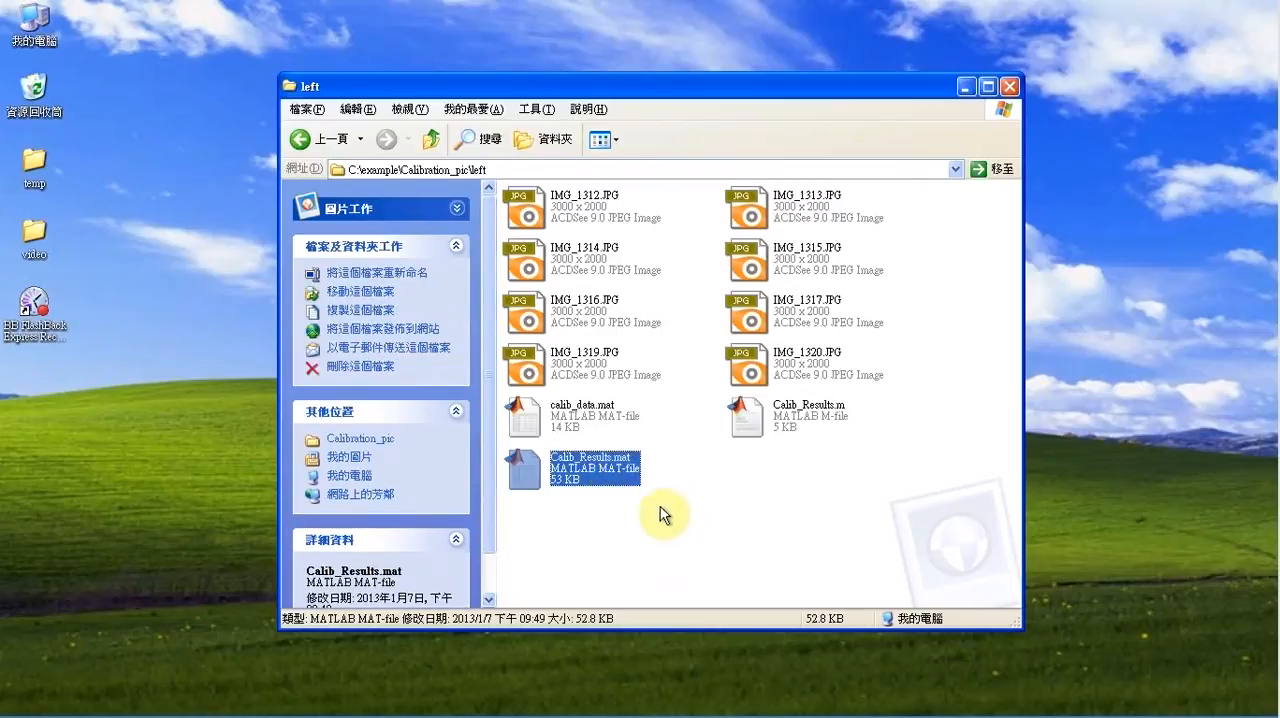
pyautogui.click(610, 463)
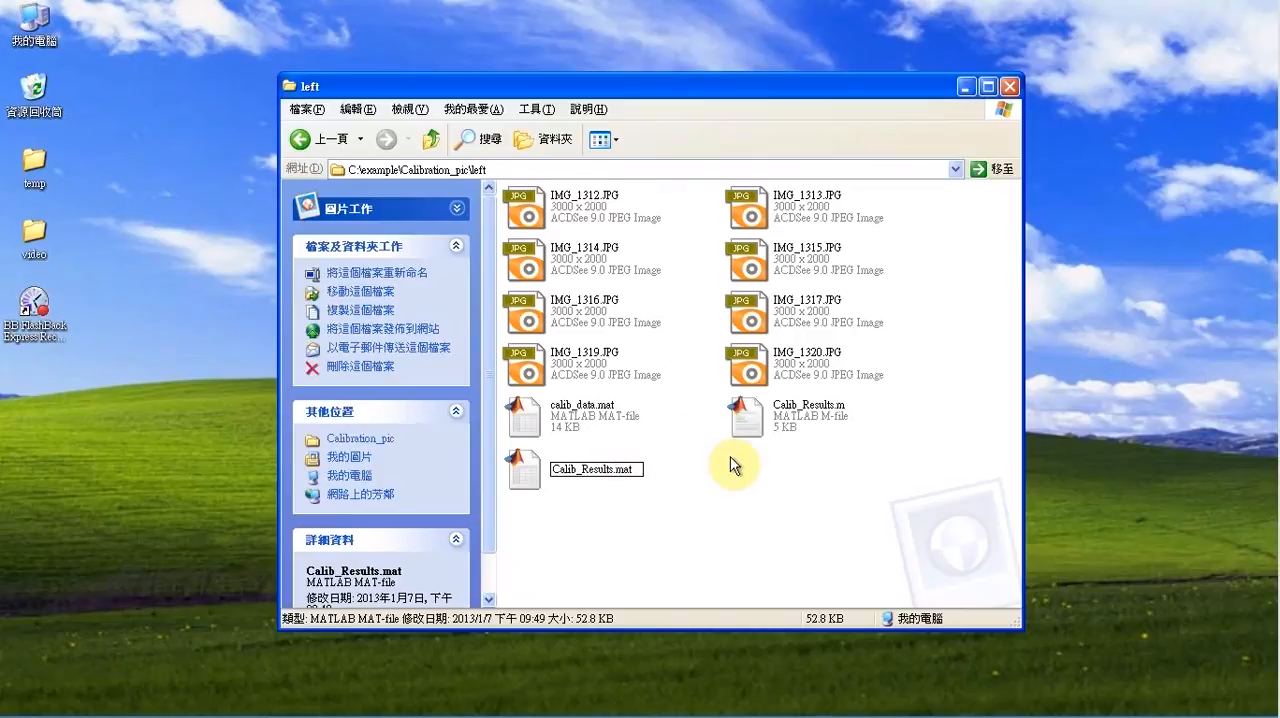
pyautogui.write('_left')
pyautogui.click(702, 511)
# Copy Calib_Results_left.mat from the left folder into the parent Calibration_pic folder
pyautogui.click(562, 467)
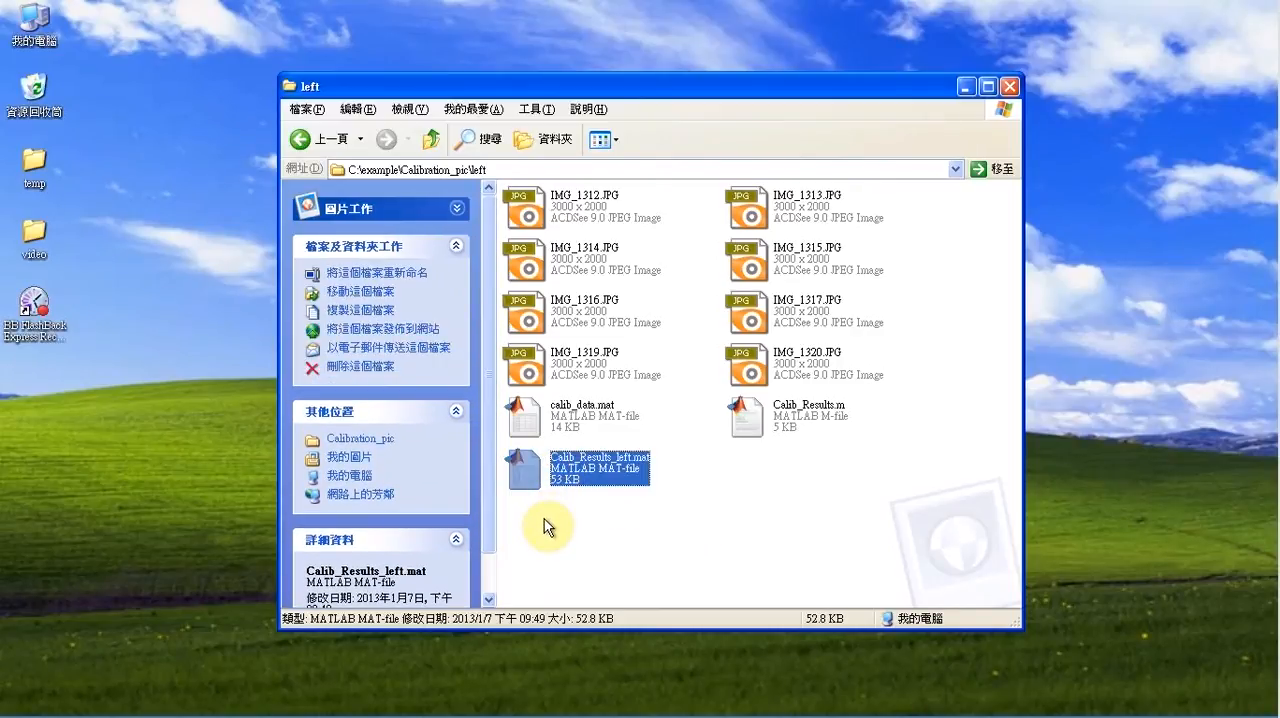
pyautogui.click(431, 139)
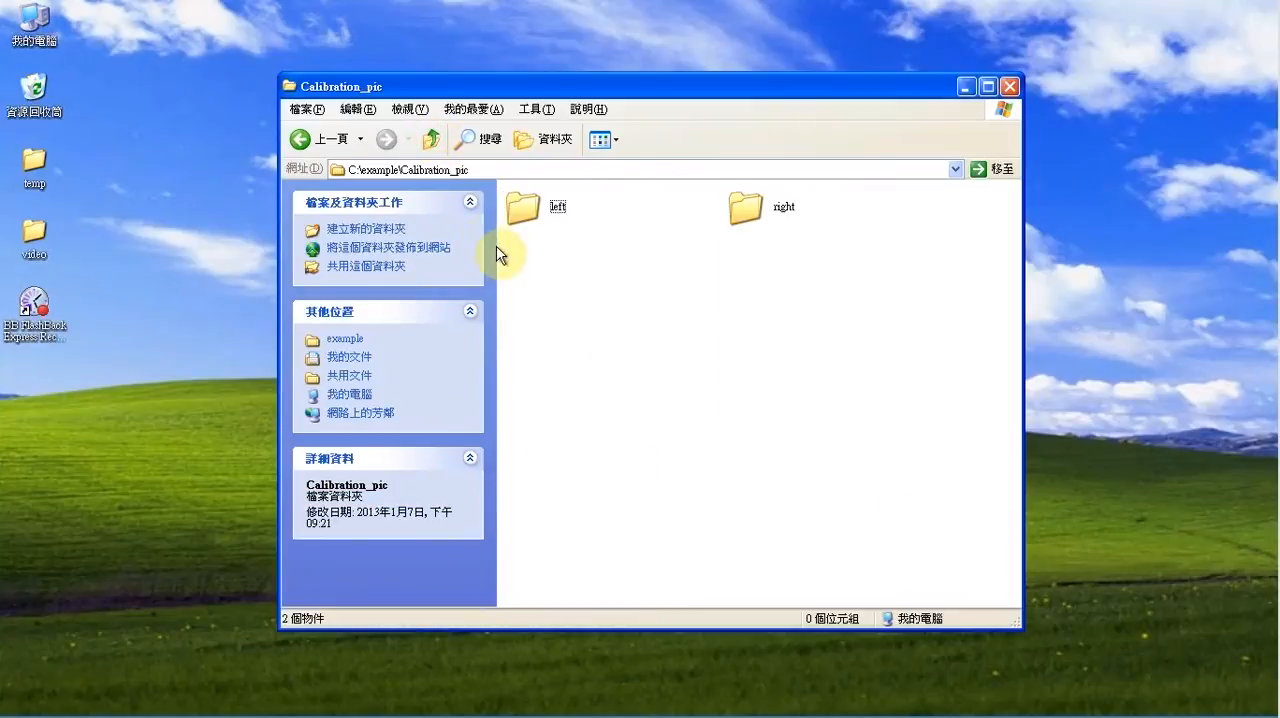
pyautogui.click(569, 285)
pyautogui.hotkey('ctrl', 'v')
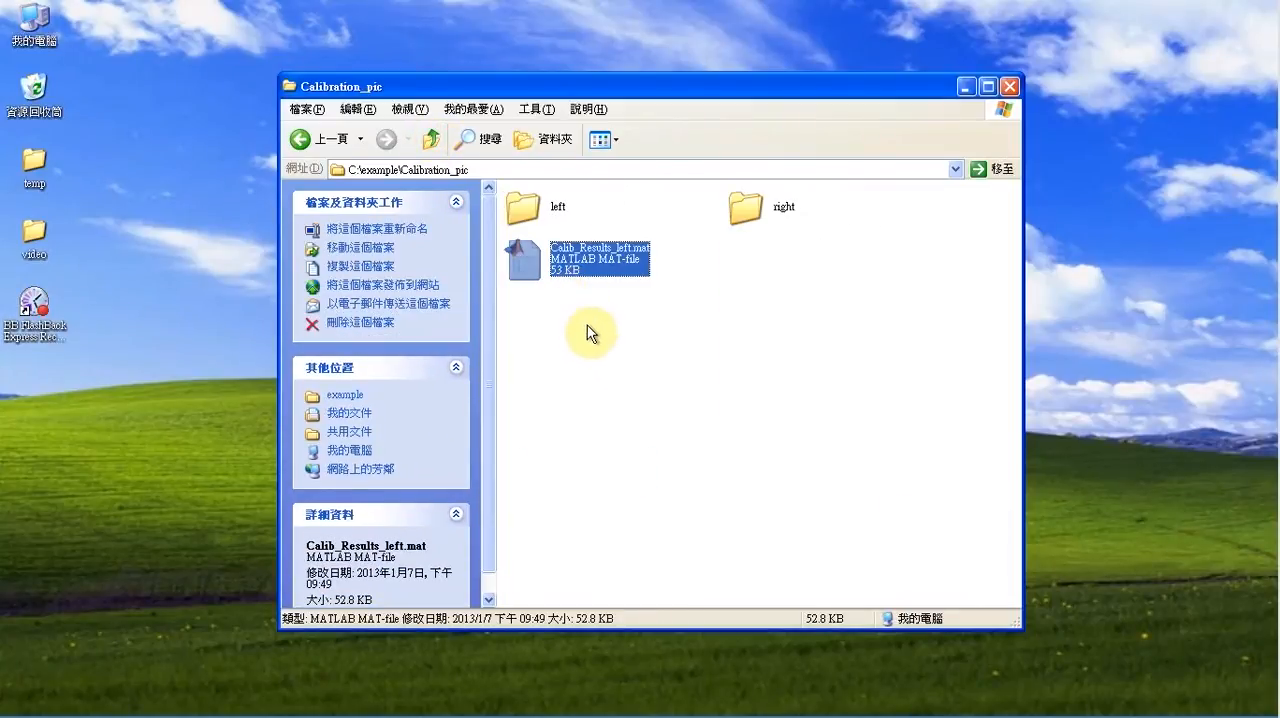
pyautogui.click(638, 347)
# Open the right folder and rename its Calib_Results.mat to Calib_Results_right.mat
pyautogui.doubleClick(756, 207)
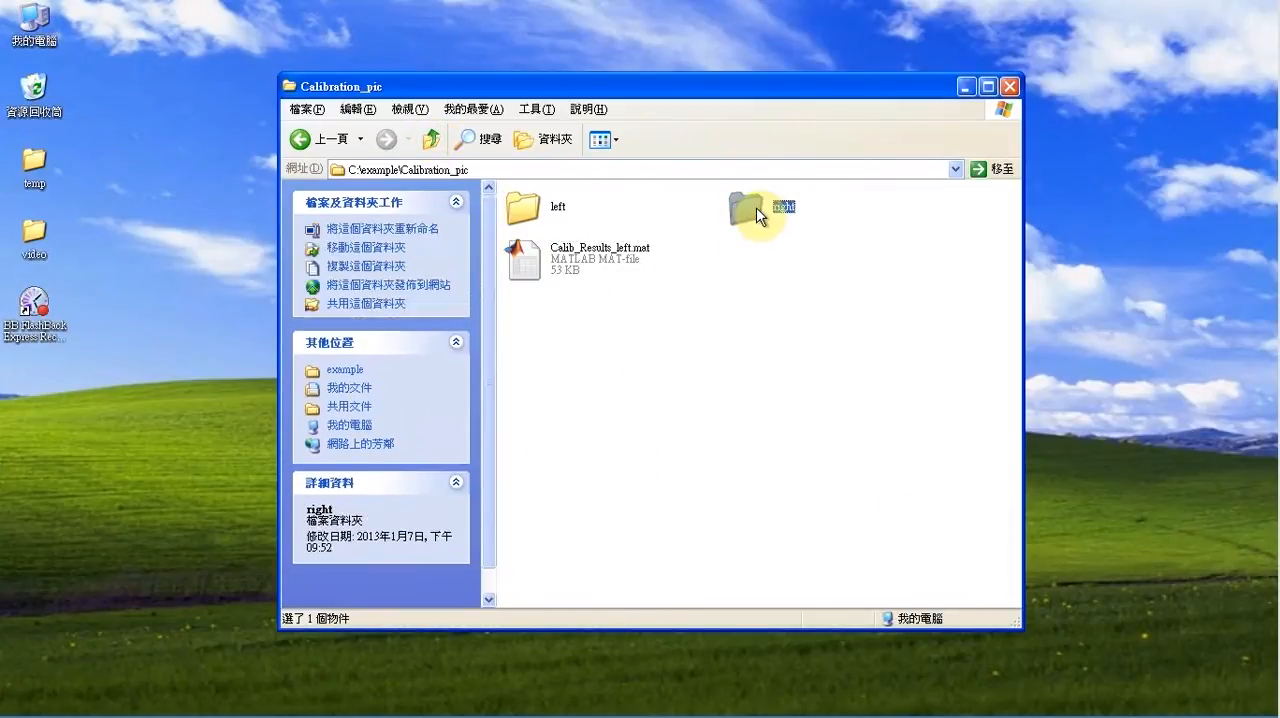
pyautogui.click(585, 262)
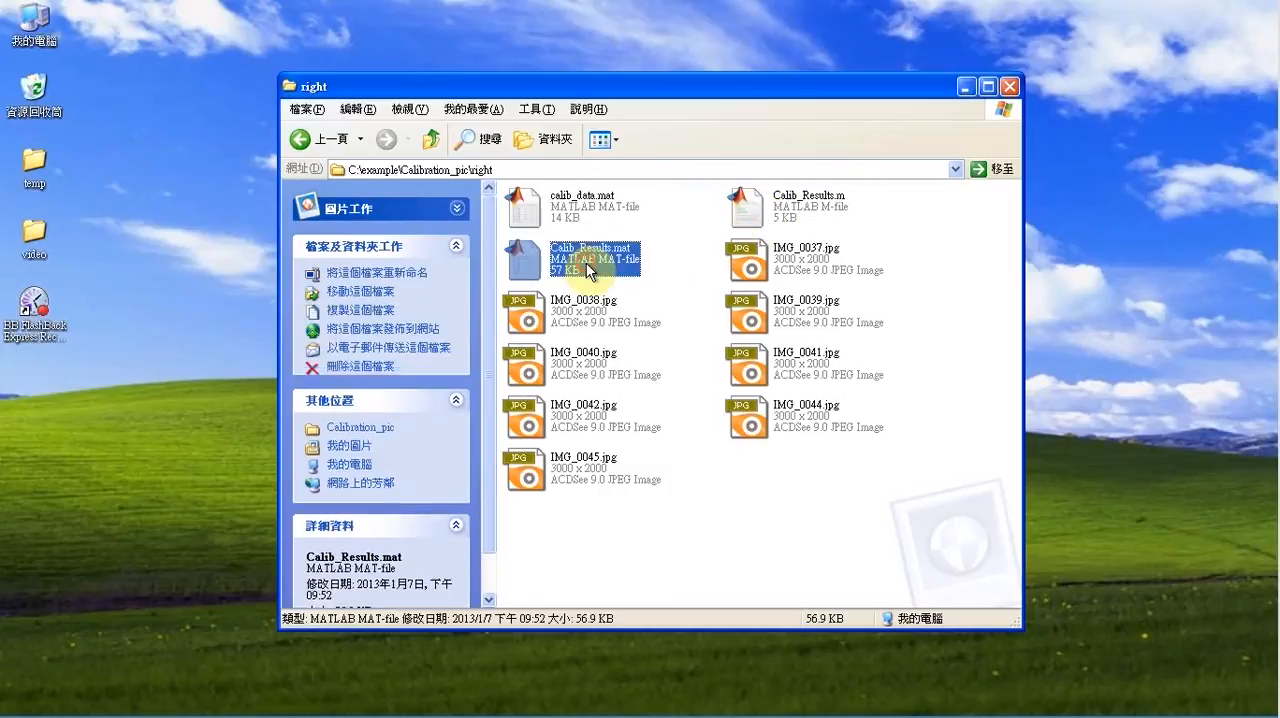
pyautogui.click(614, 256)
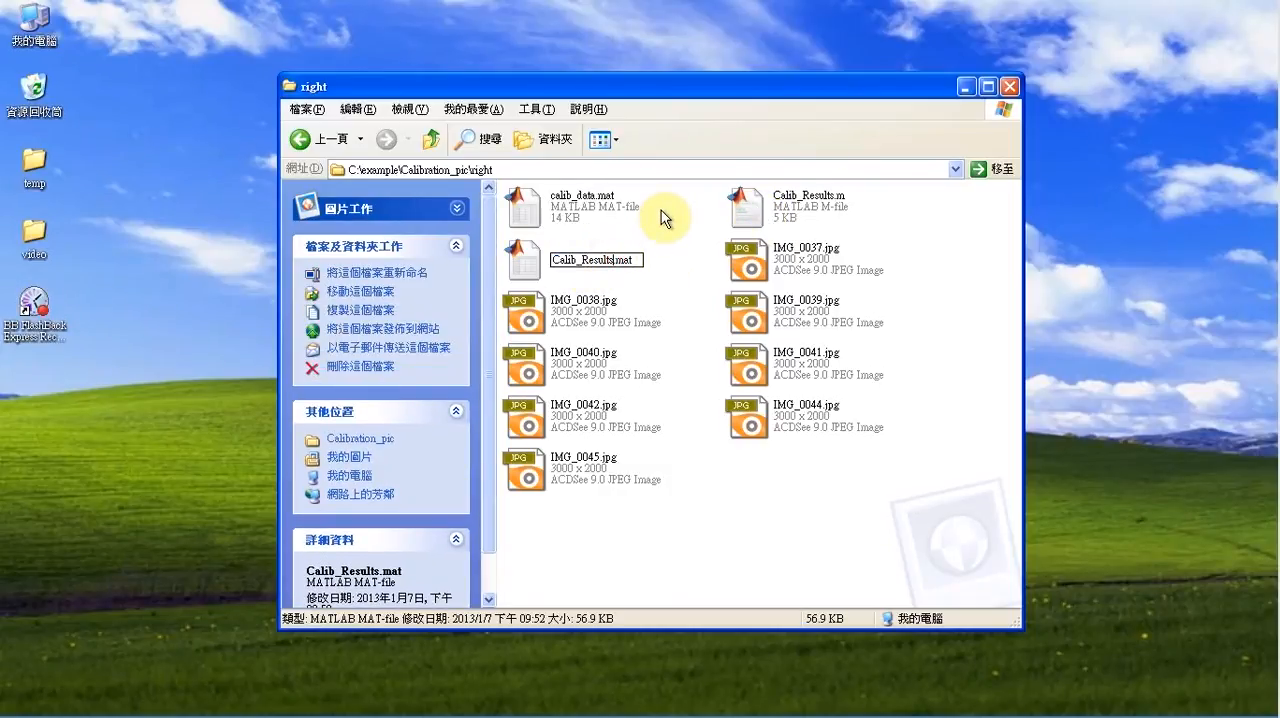
pyautogui.write('_right')
pyautogui.click(680, 229)
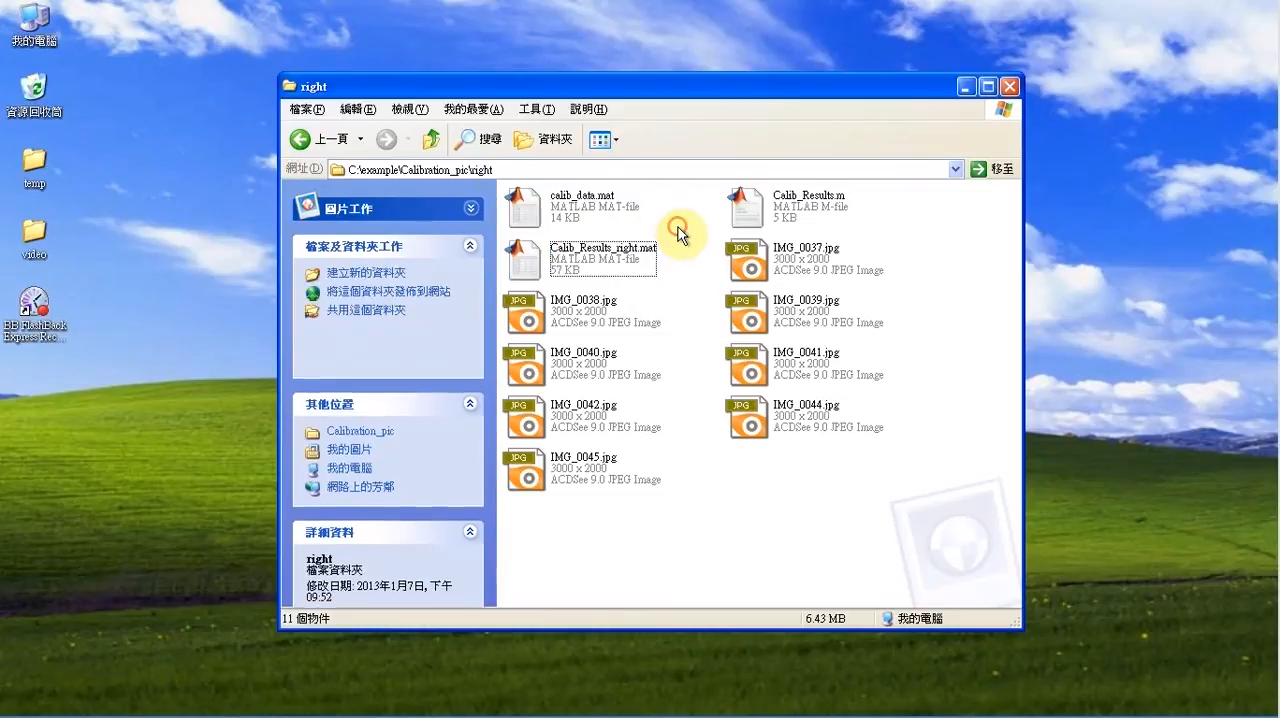
# Copy Calib_Results_right.mat from the right folder into the parent Calibration_pic folder
pyautogui.click(623, 258)
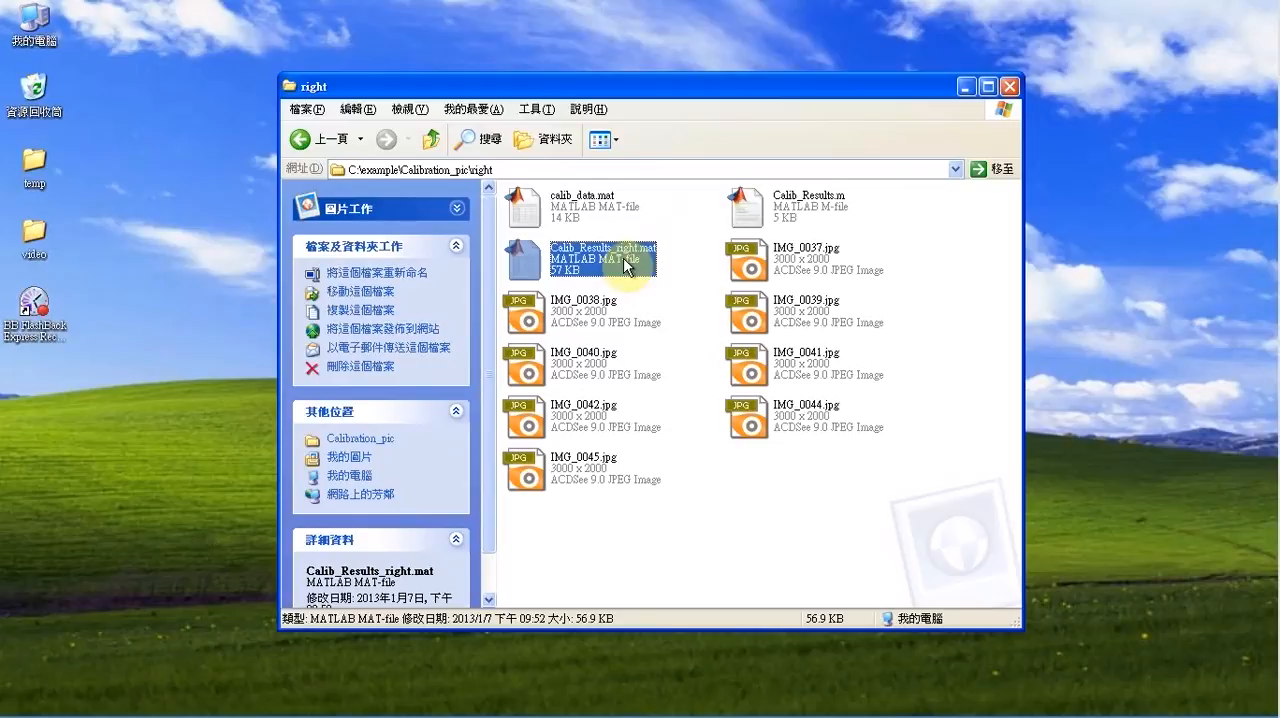
pyautogui.click(430, 140)
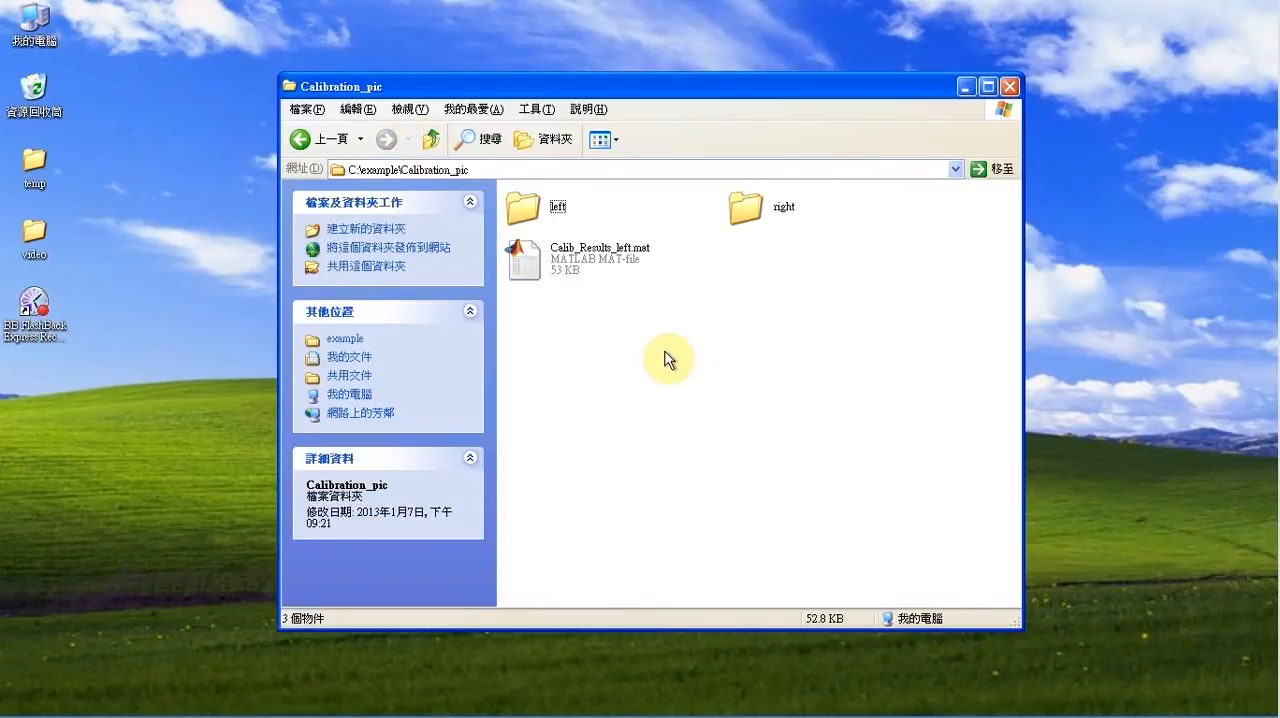
pyautogui.hotkey('ctrl', 'v')
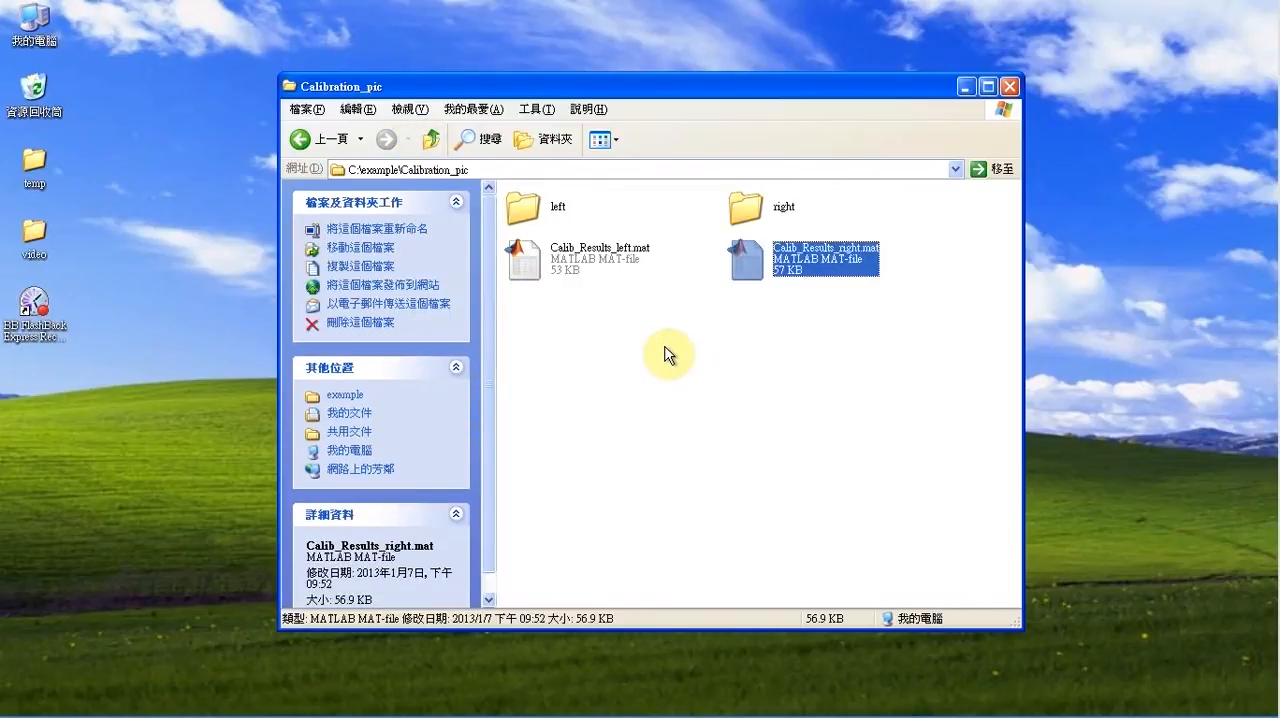
pyautogui.click(668, 355)
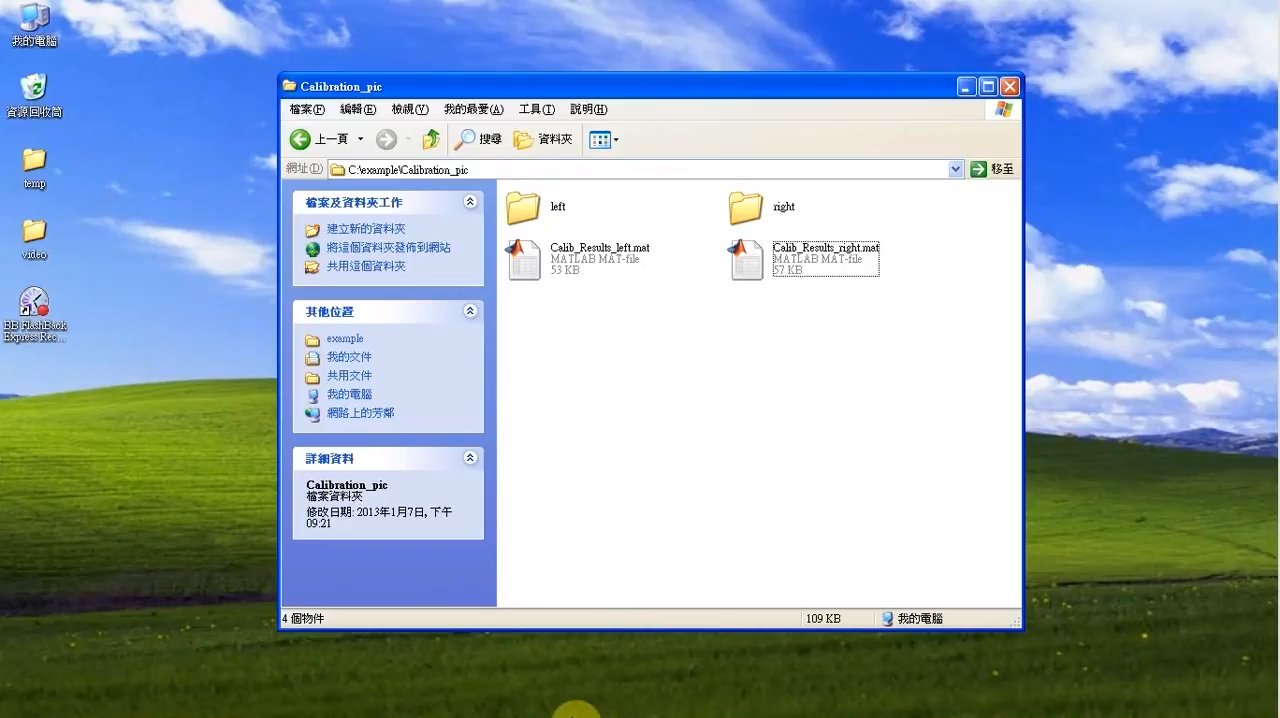
# Switch back to MATLAB and launch the Stereo Camera Calibration Toolbox with the stereo_gui command
pyautogui.moveTo(563, 708)
pyautogui.click(268, 706)
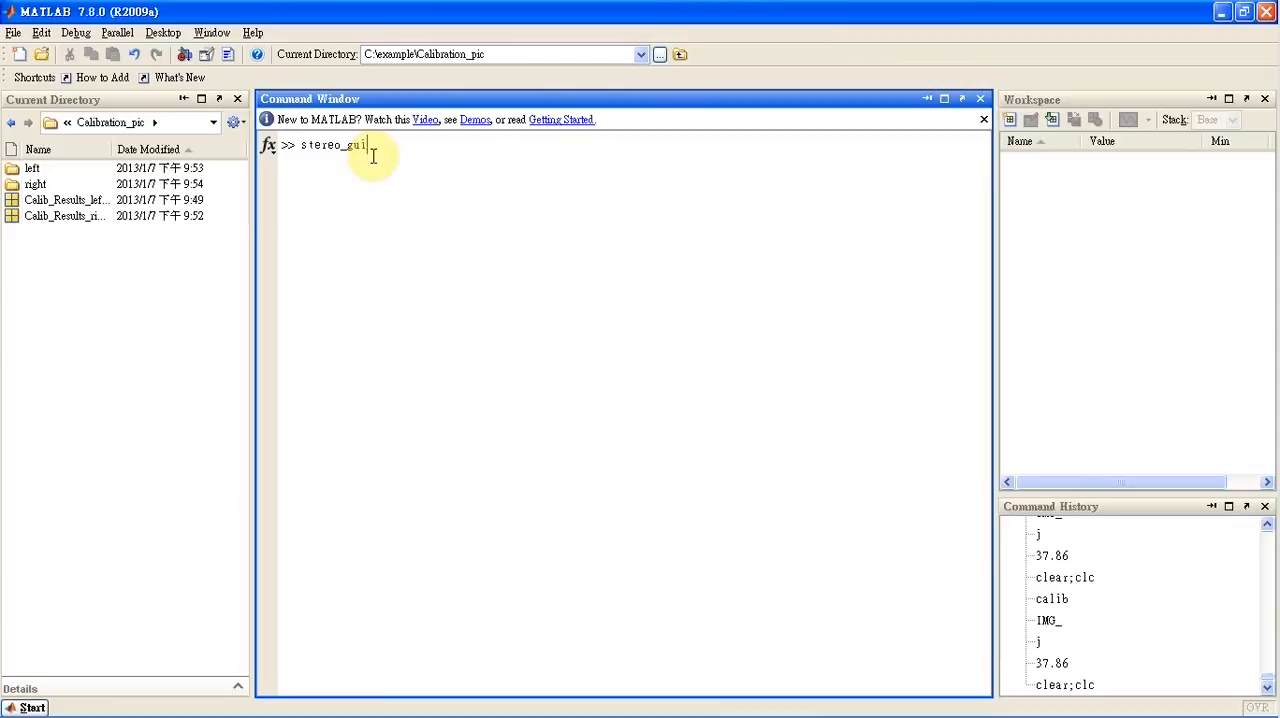
pyautogui.write('stereo_gui')
pyautogui.press('Return')
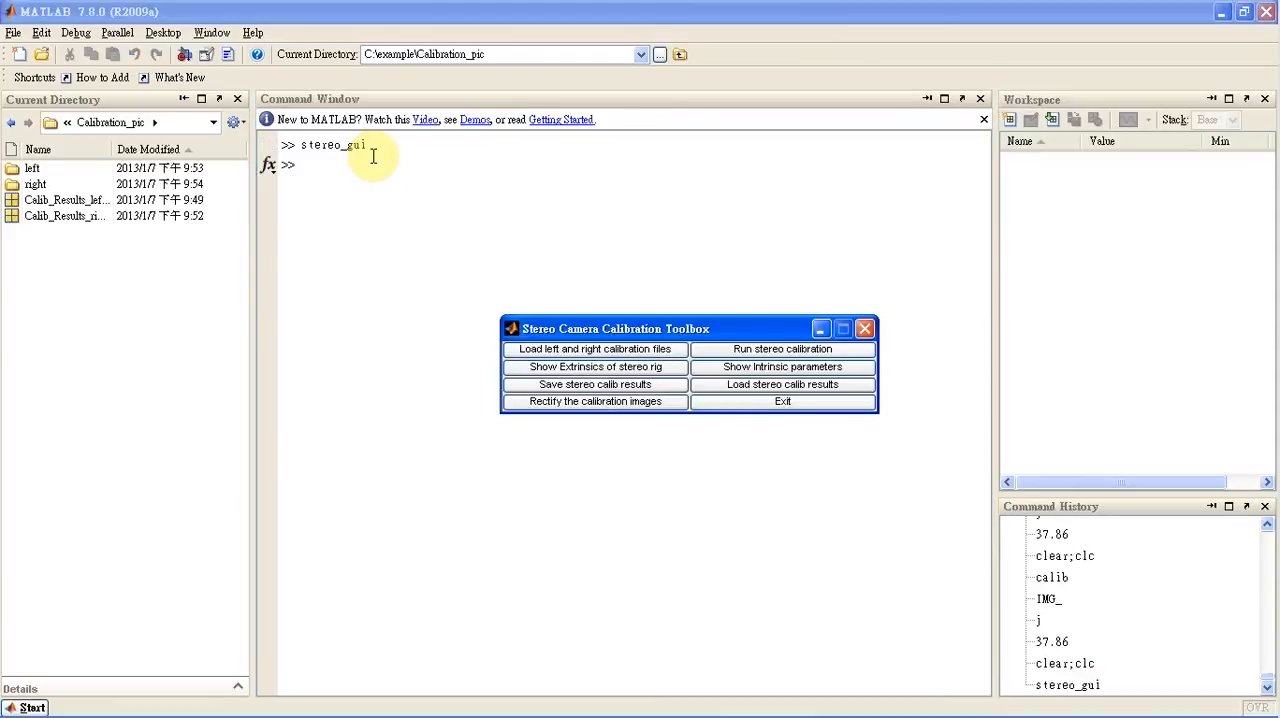
# Load the left and right calibration files, accepting the default names Calib_Results_left.mat and Calib_Results_right.mat
pyautogui.moveTo(621, 334); pyautogui.dragTo(575, 164)
pyautogui.click(575, 177)
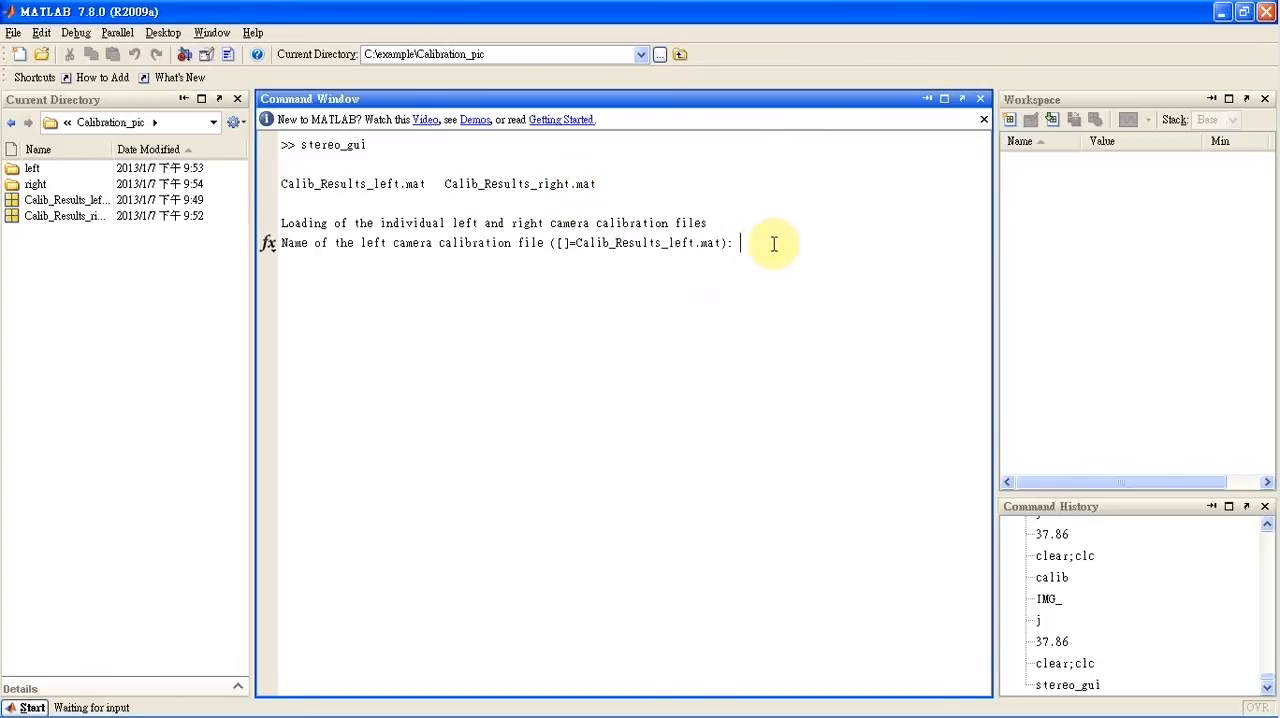
pyautogui.press('Return')
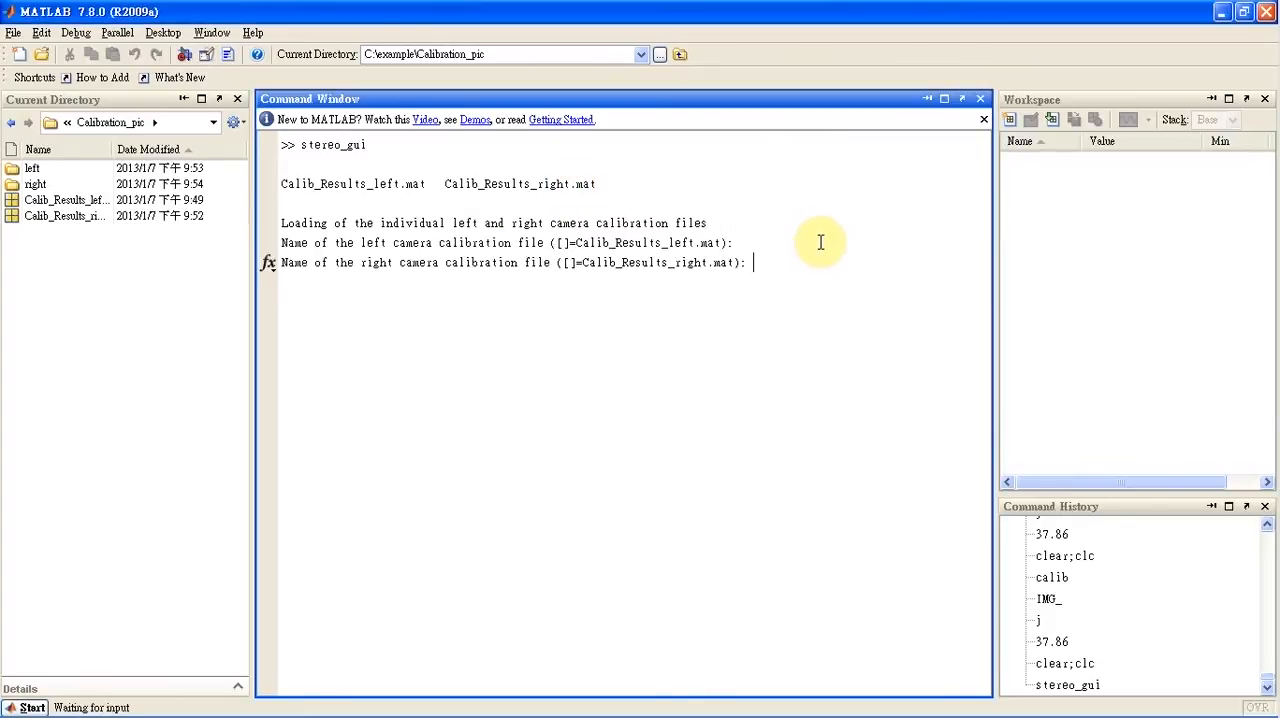
pyautogui.press('Return')
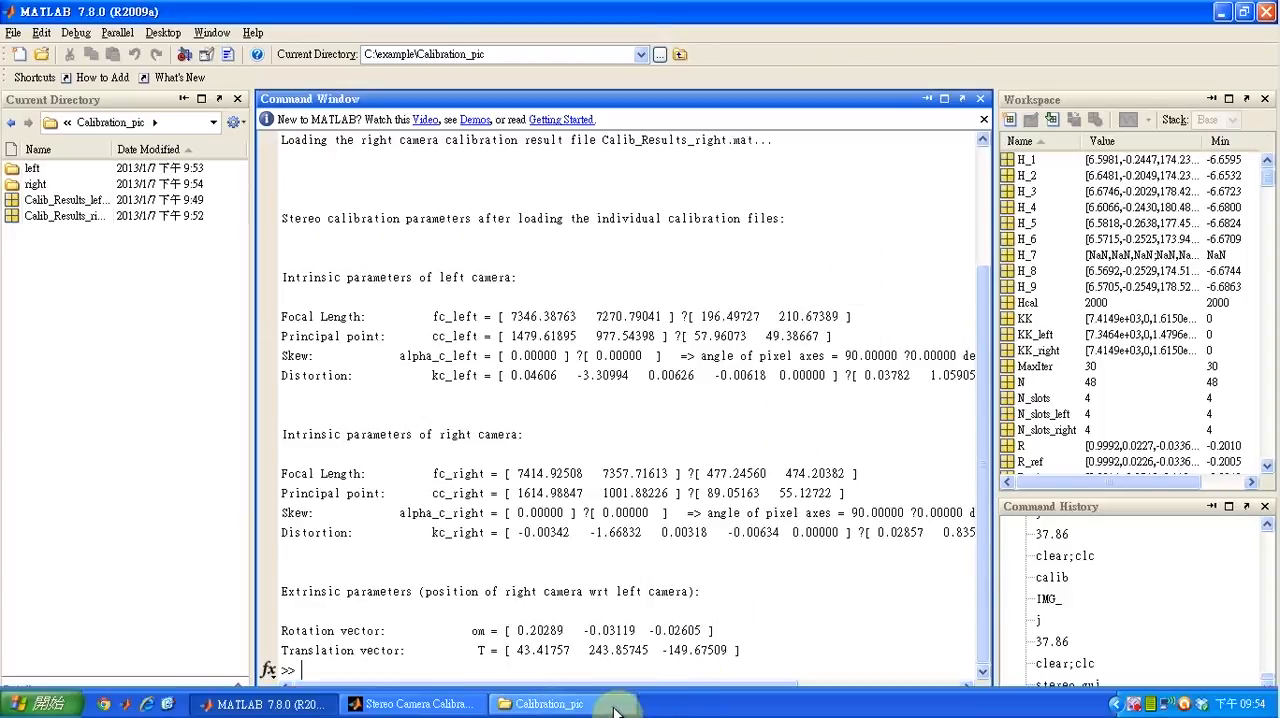
# Run the stereo calibration in the Stereo Camera Calibration Toolbox and save the stereo results
pyautogui.click(463, 706)
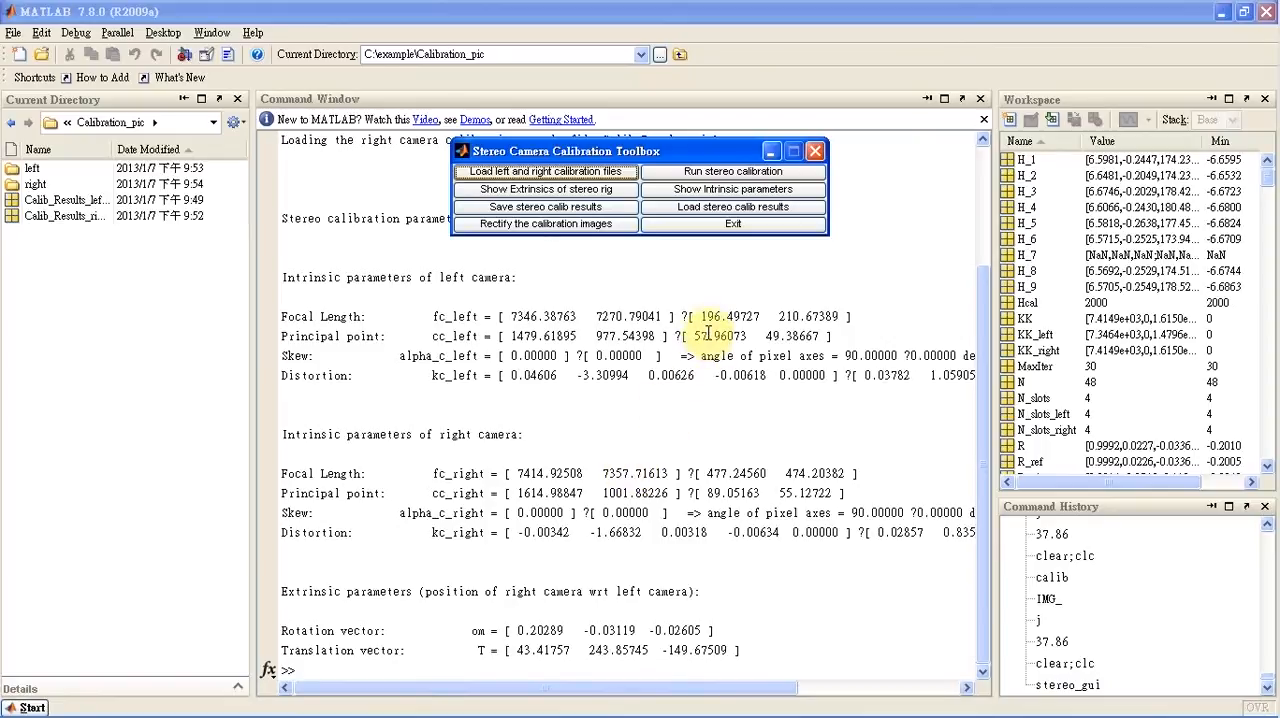
pyautogui.click(727, 174)
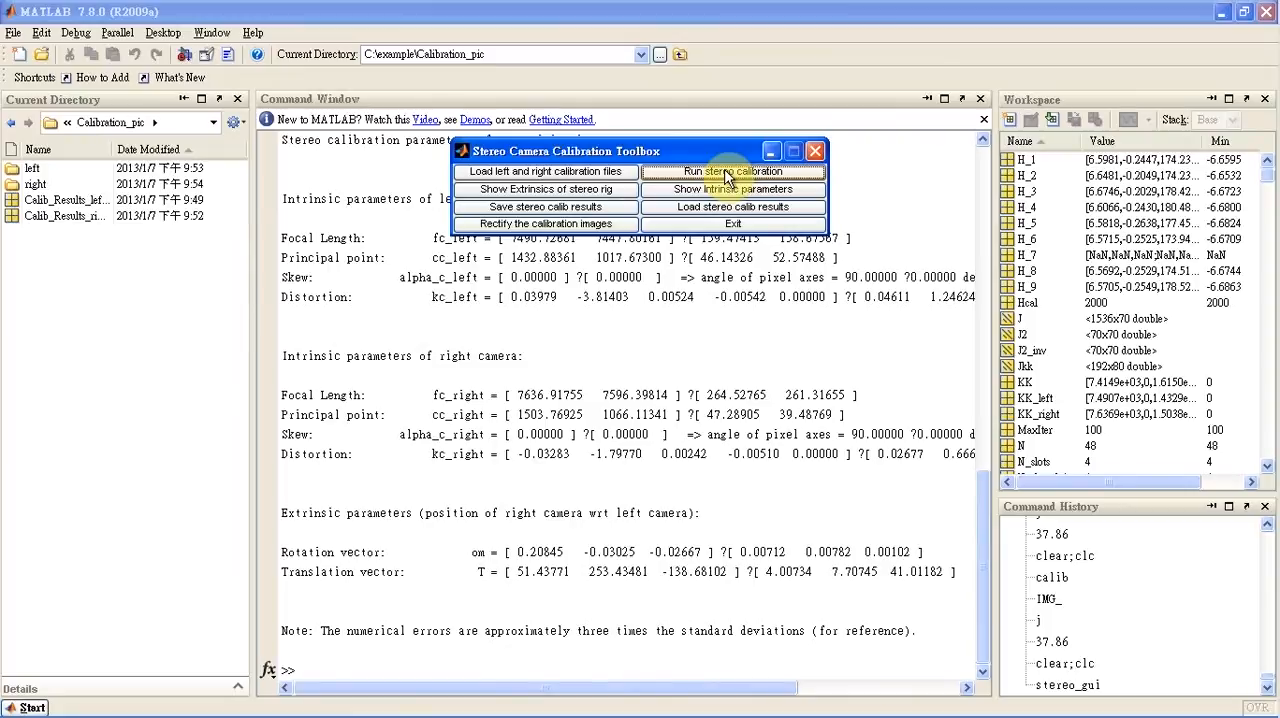
pyautogui.click(617, 210)
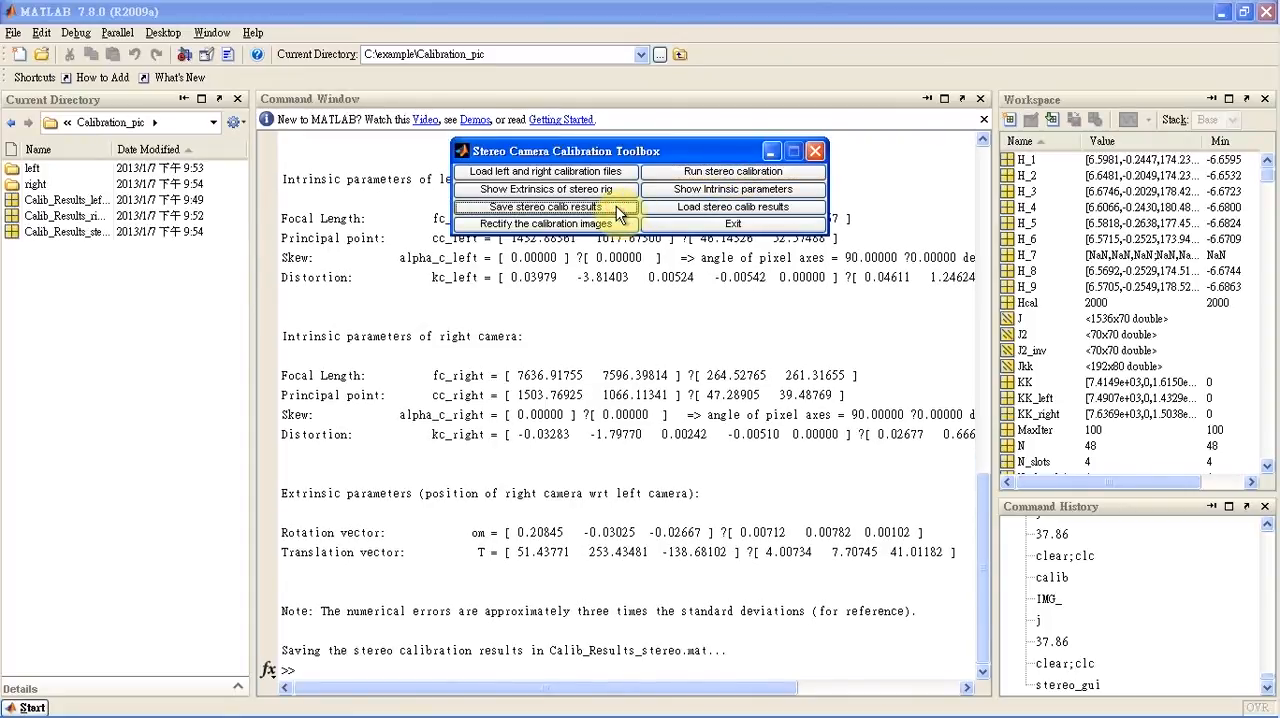
# Exit the stereo toolbox, switch to the Calibration_pic folder window, and select Calib_Results_stereo.mat
pyautogui.click(702, 224)
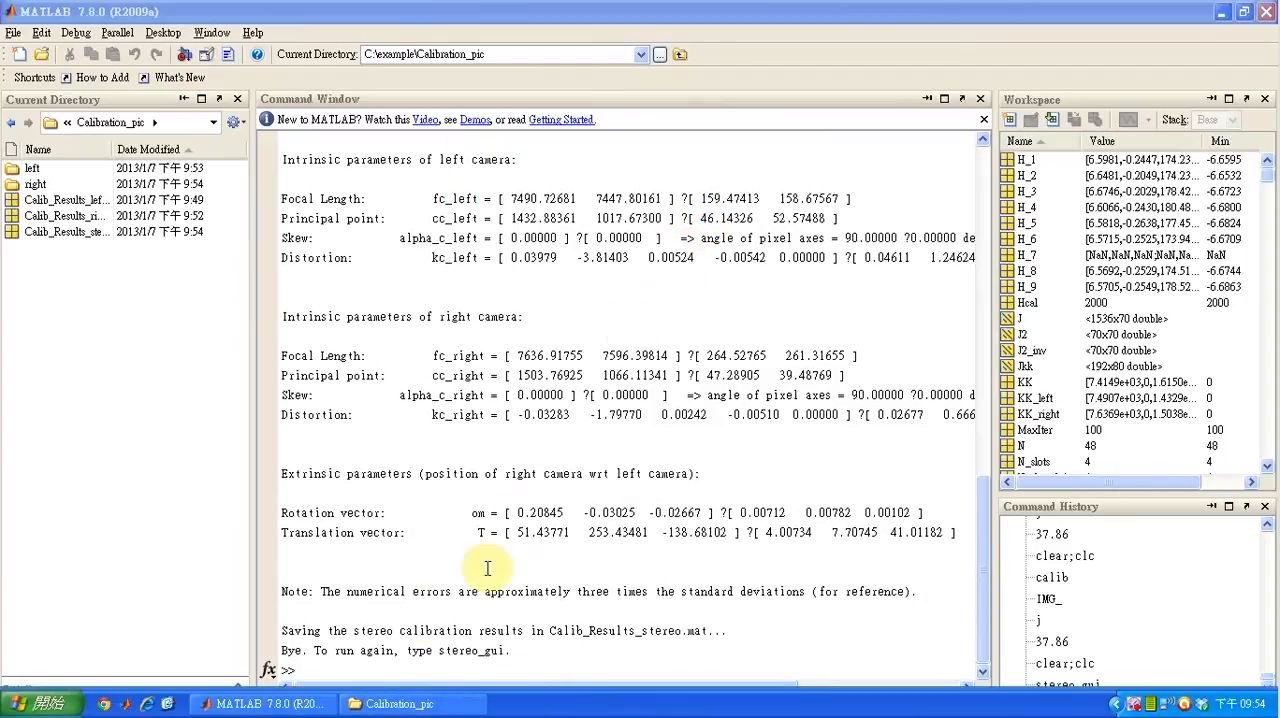
pyautogui.click(385, 704)
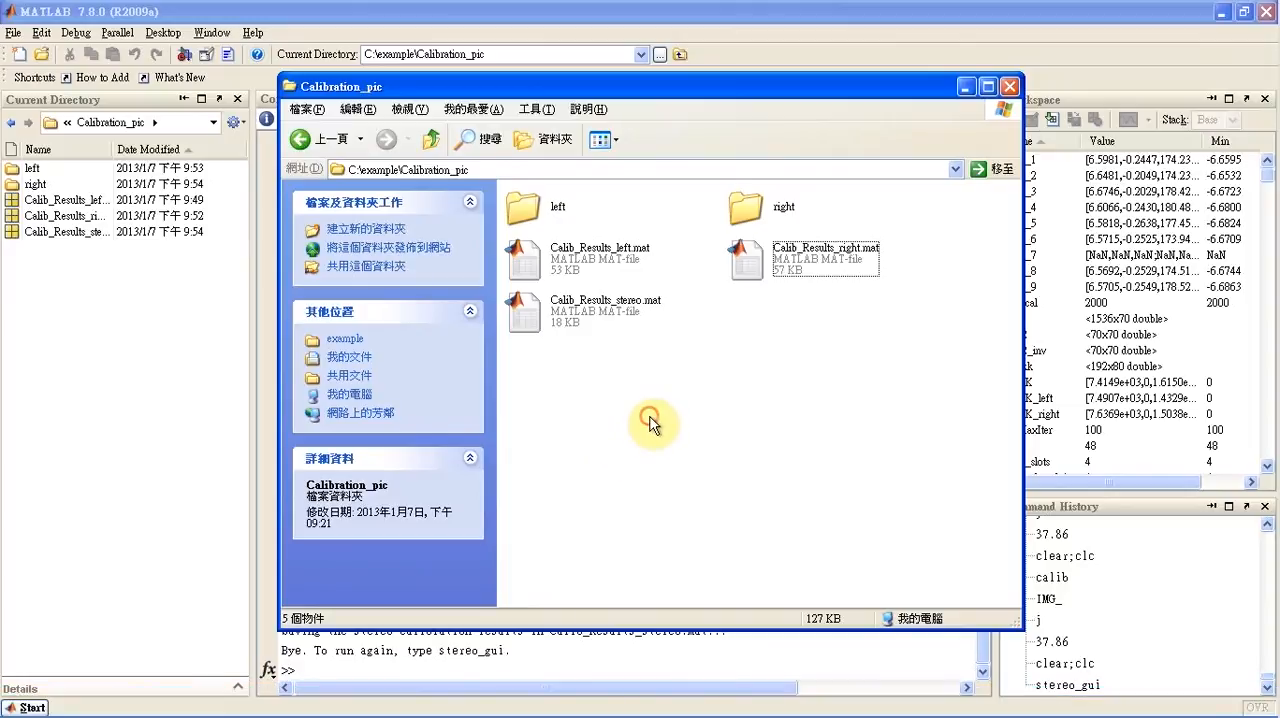
pyautogui.click(601, 312)
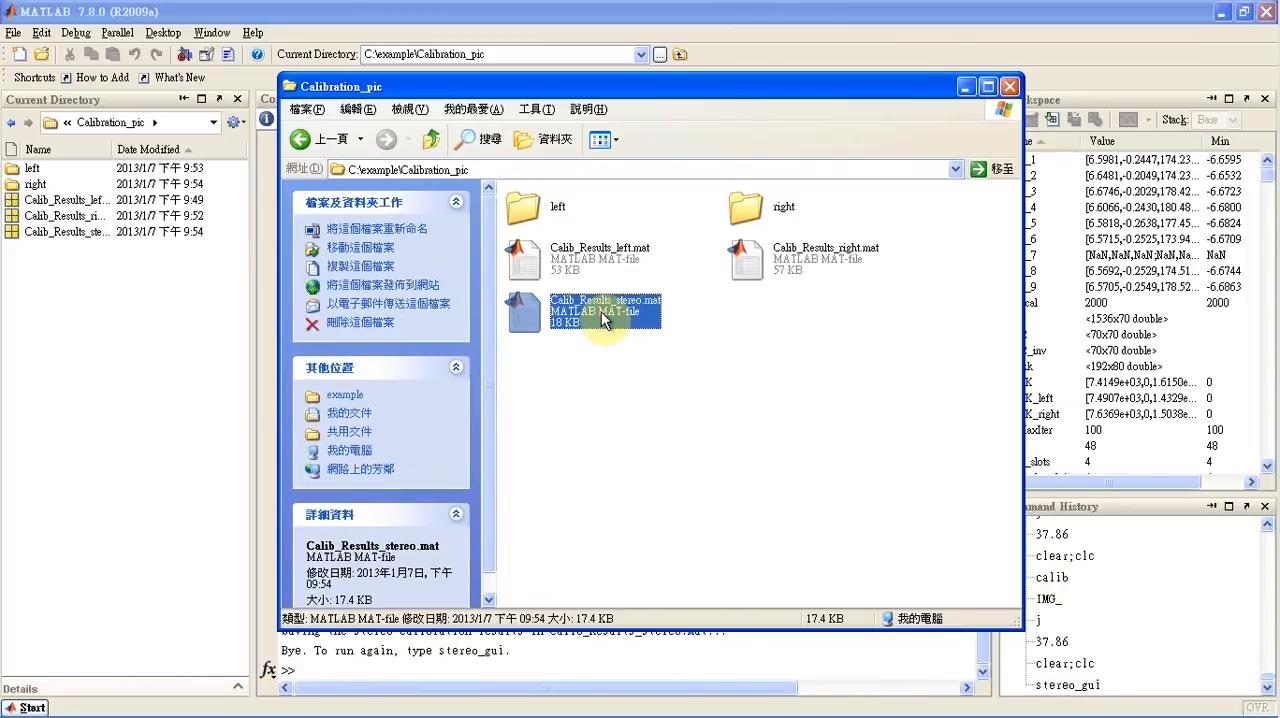